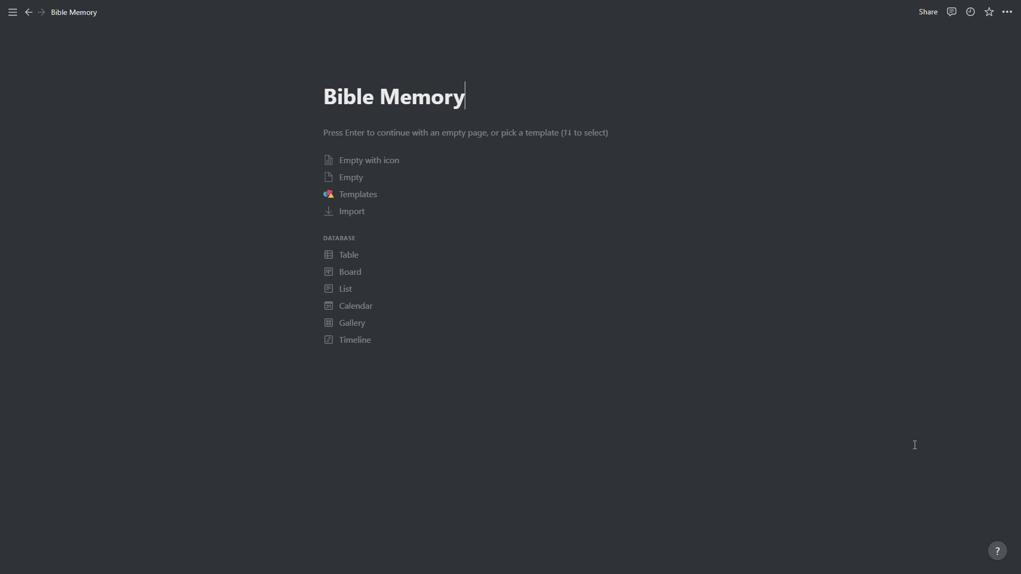
Turn the page into a table database and rename its title column to Reference.
left_click(419, 262)
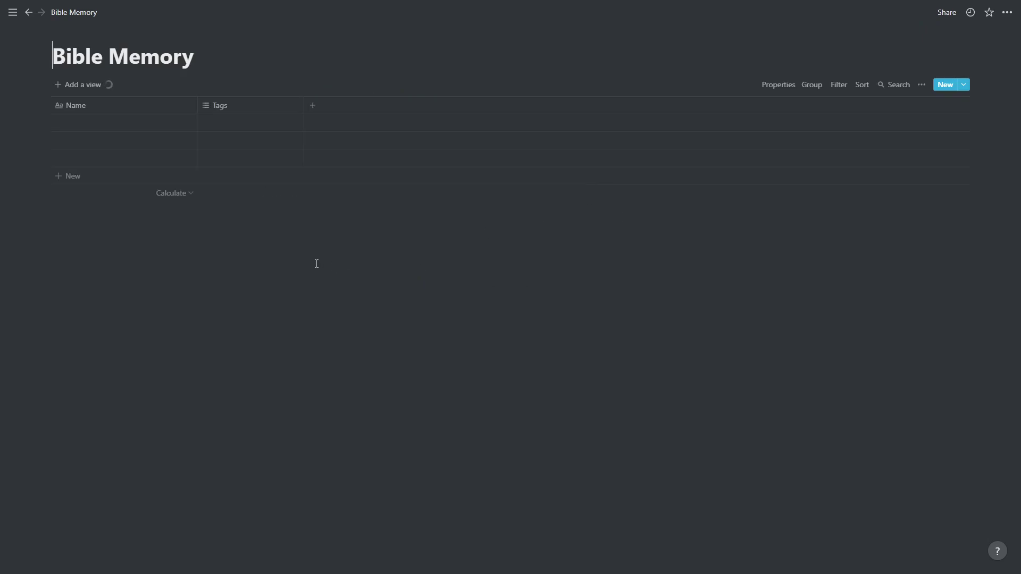
left_click(111, 109)
type("Reference")
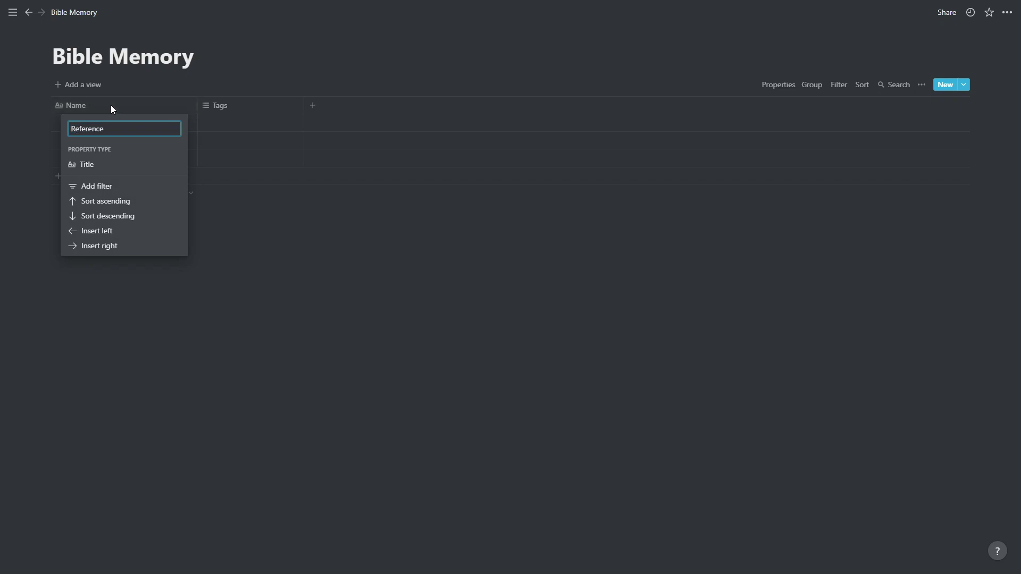
key("Return")
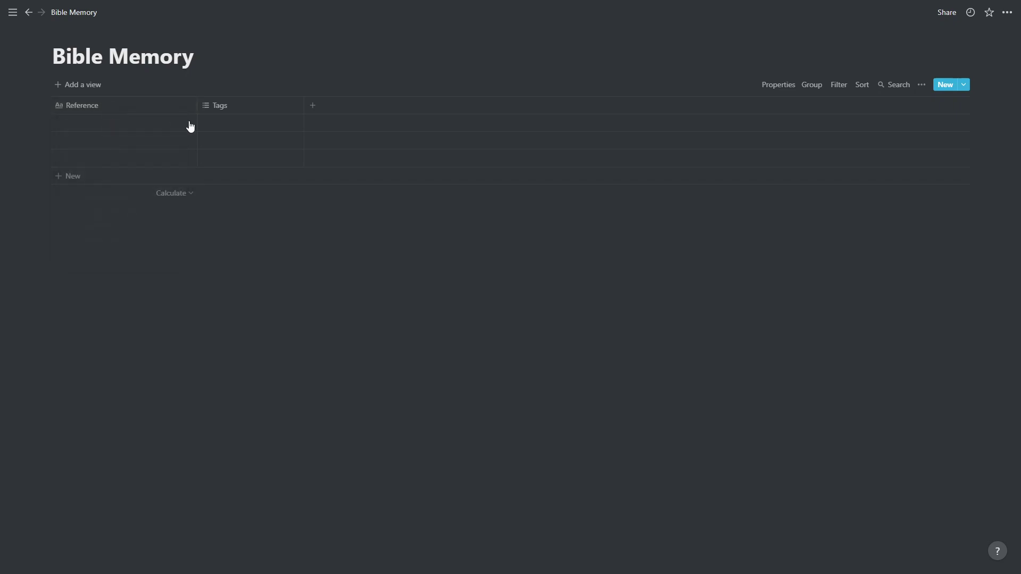
Convert the Tags column into a relation that links to Bible Memory itself.
left_click(250, 113)
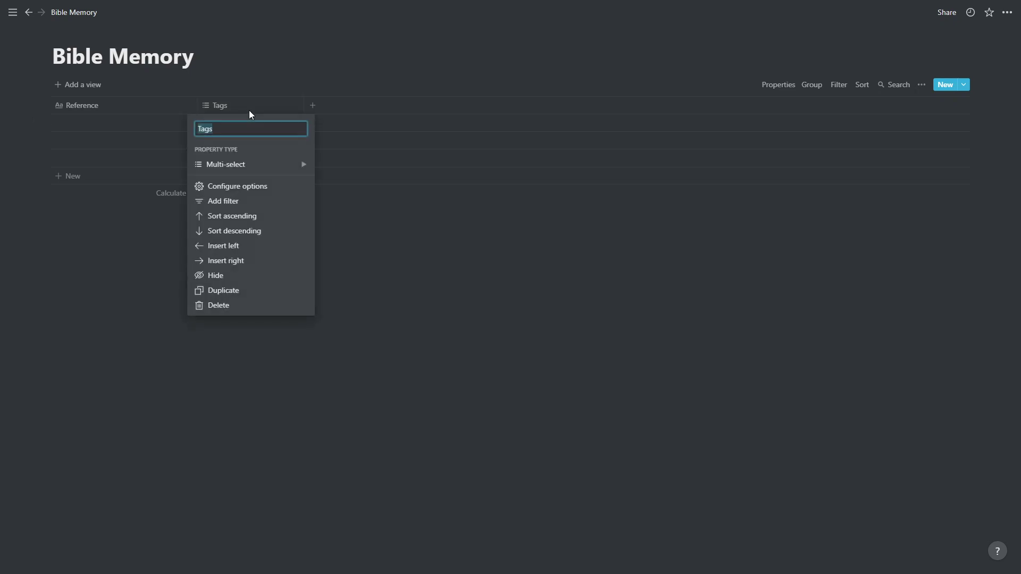
mouse_move(278, 164)
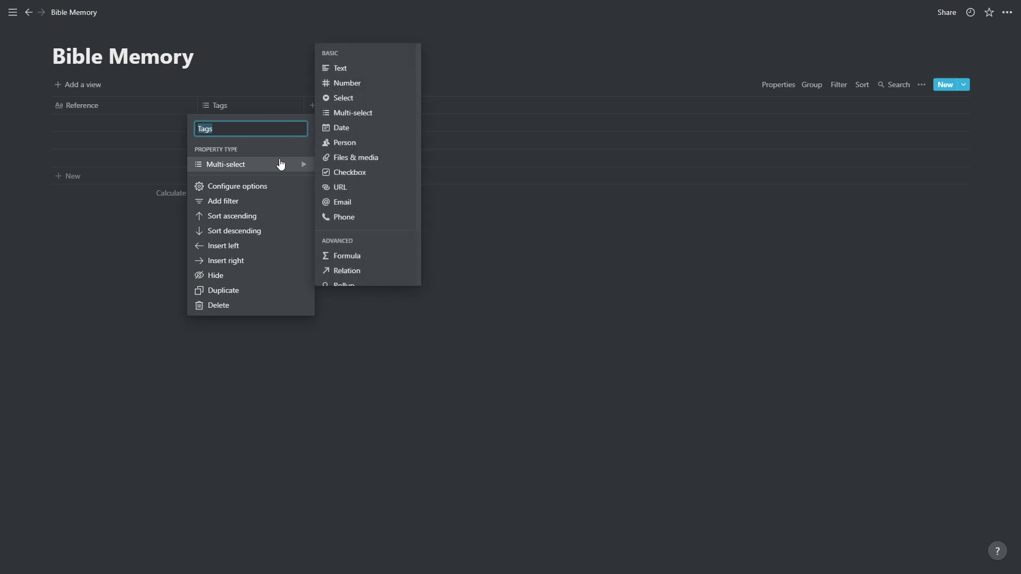
left_click(372, 271)
left_click(449, 295)
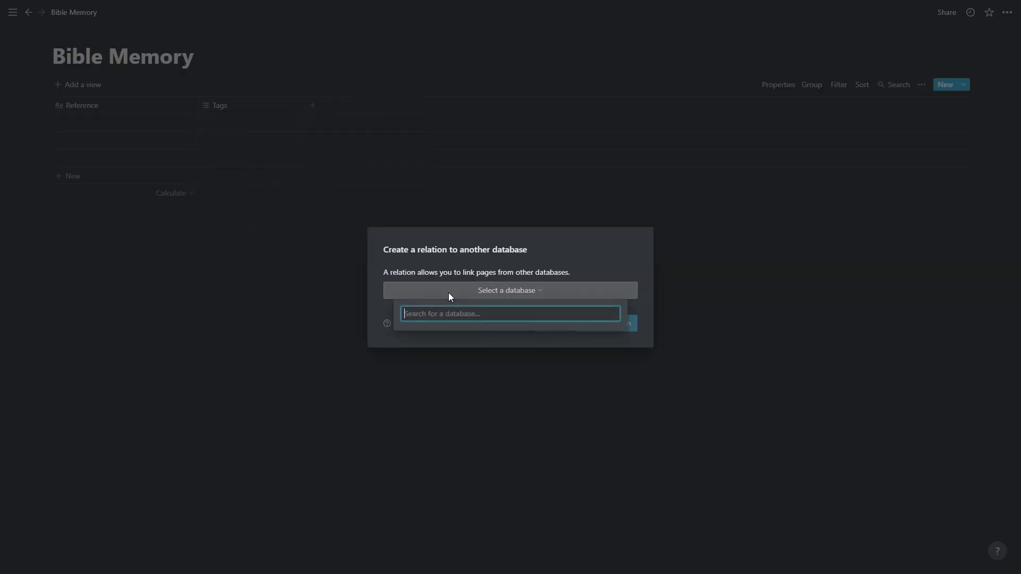
type("Bible")
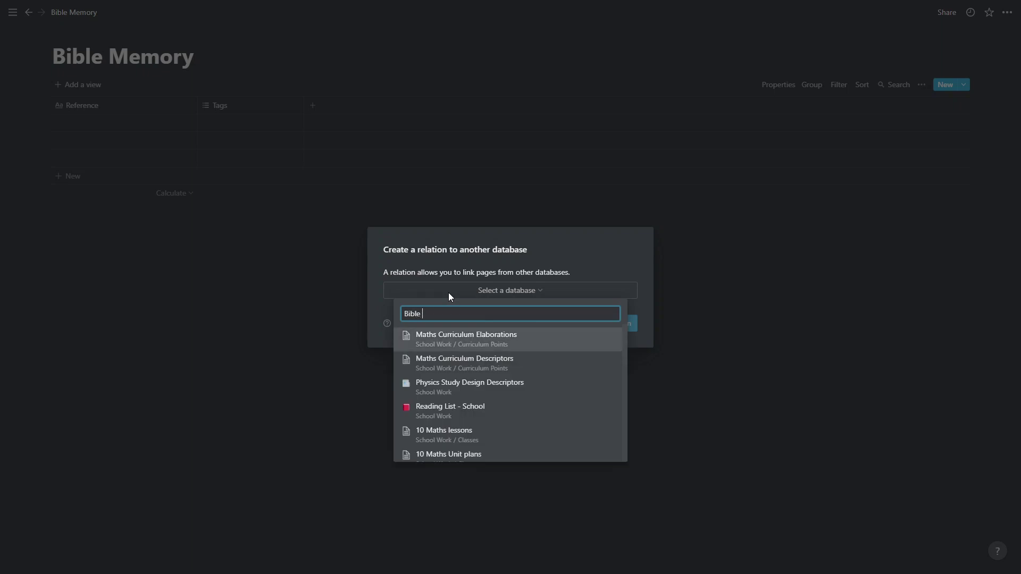
type(" Memory")
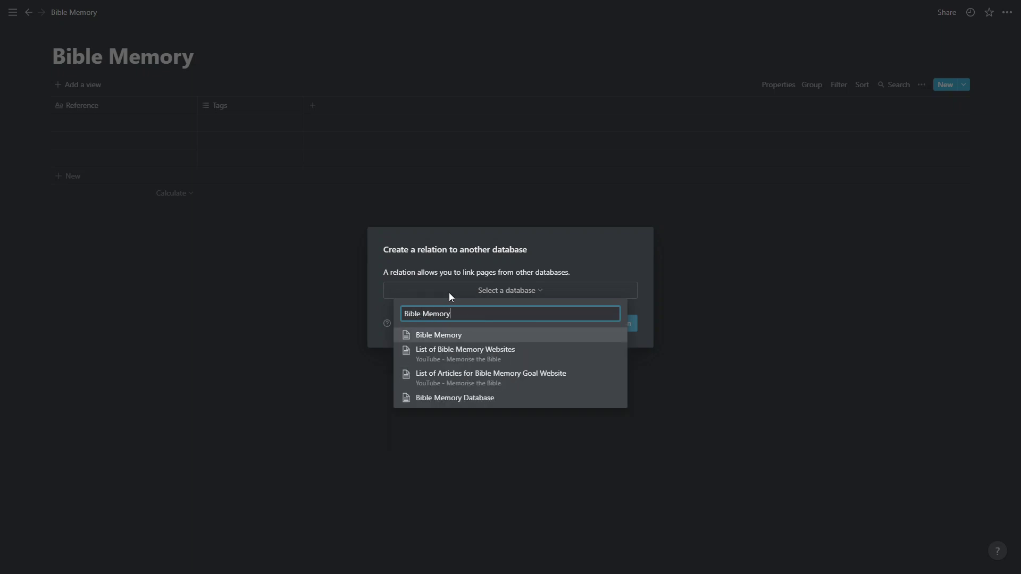
left_click(490, 339)
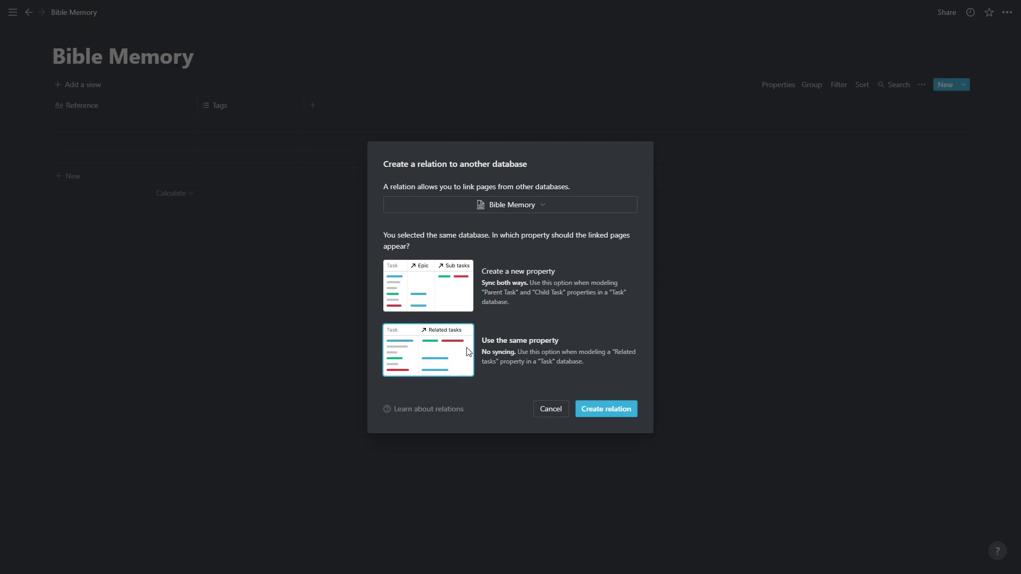
left_click(593, 414)
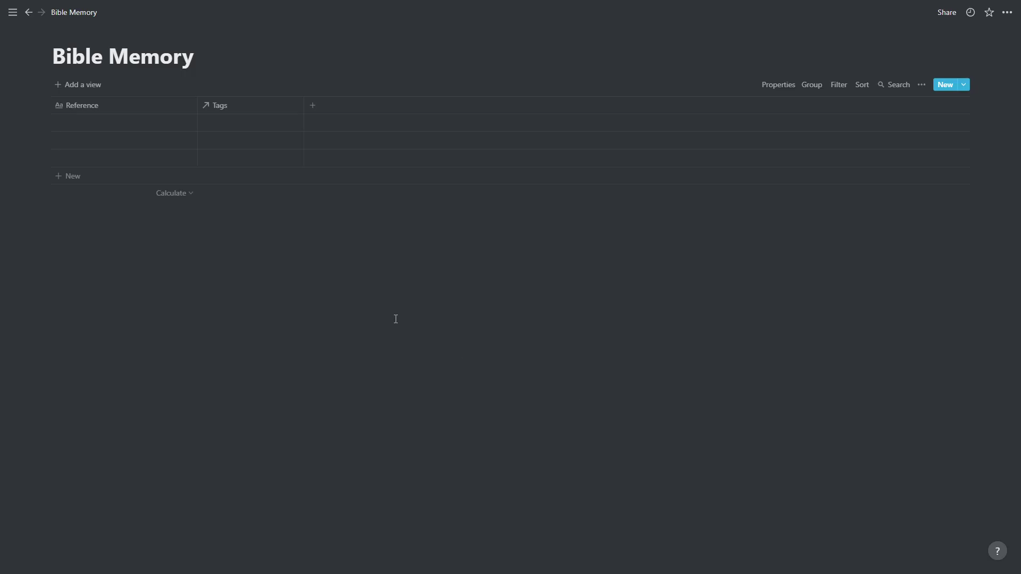
Rename the relation column to Part of and add a new Select column.
left_click(233, 106)
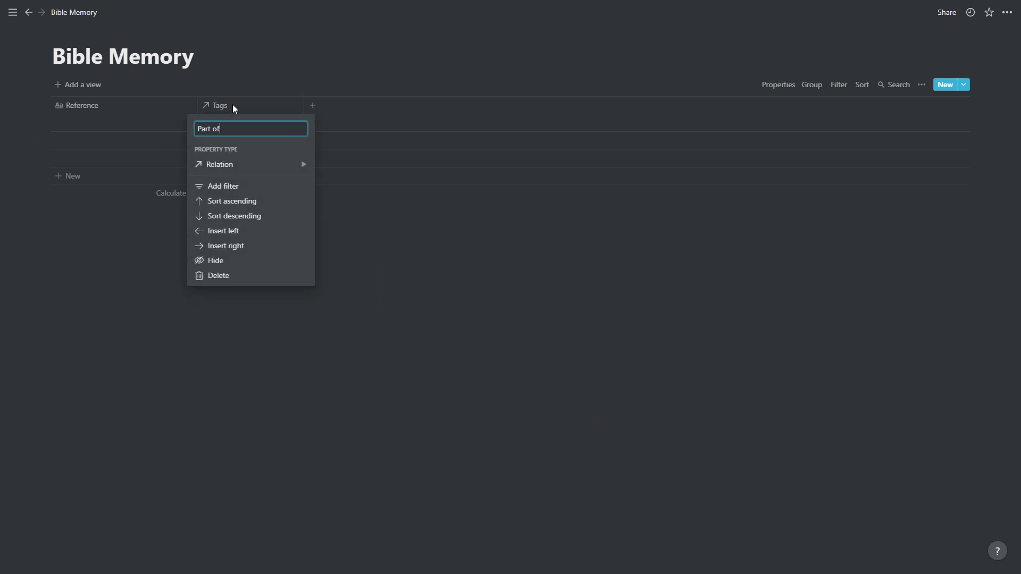
left_click(330, 126)
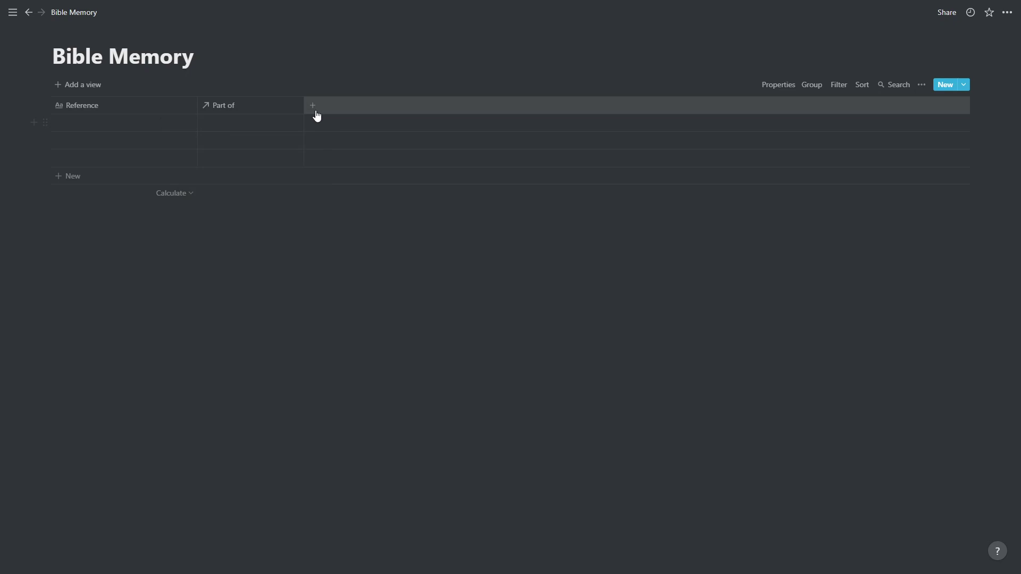
left_click(316, 112)
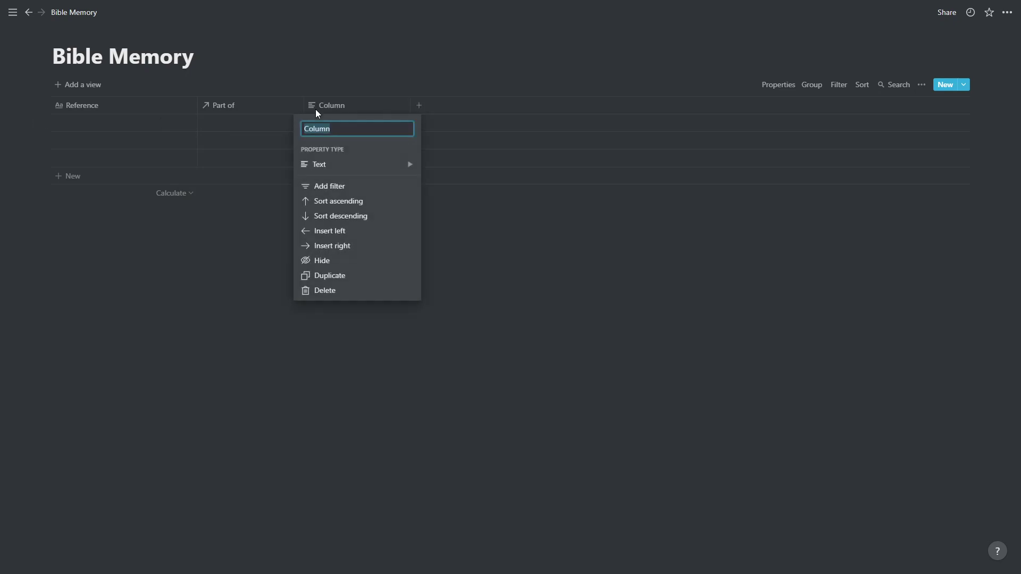
mouse_move(369, 165)
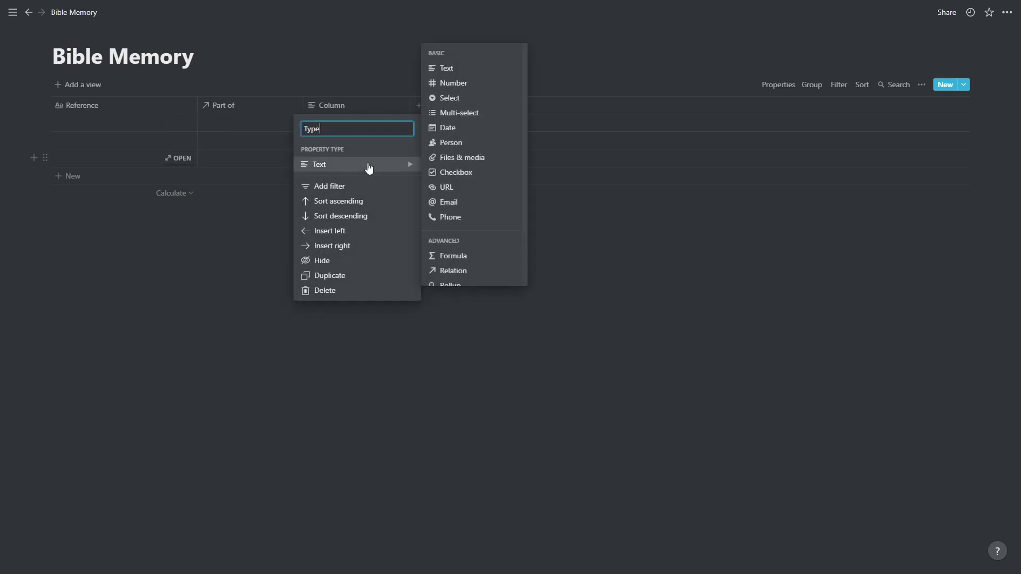
left_click(473, 100)
Add a second Select column and name it Box.
left_click(419, 105)
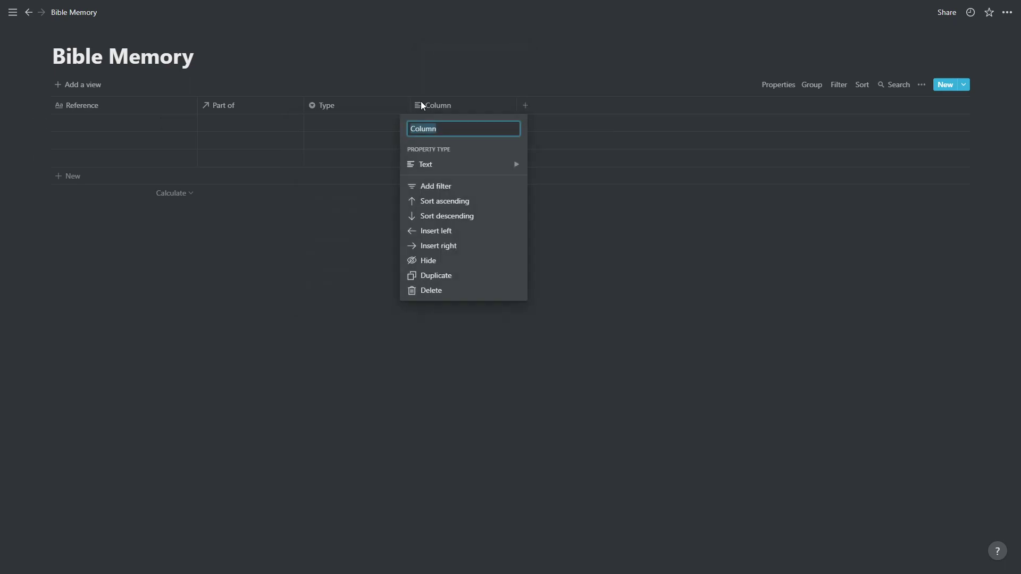
mouse_move(481, 167)
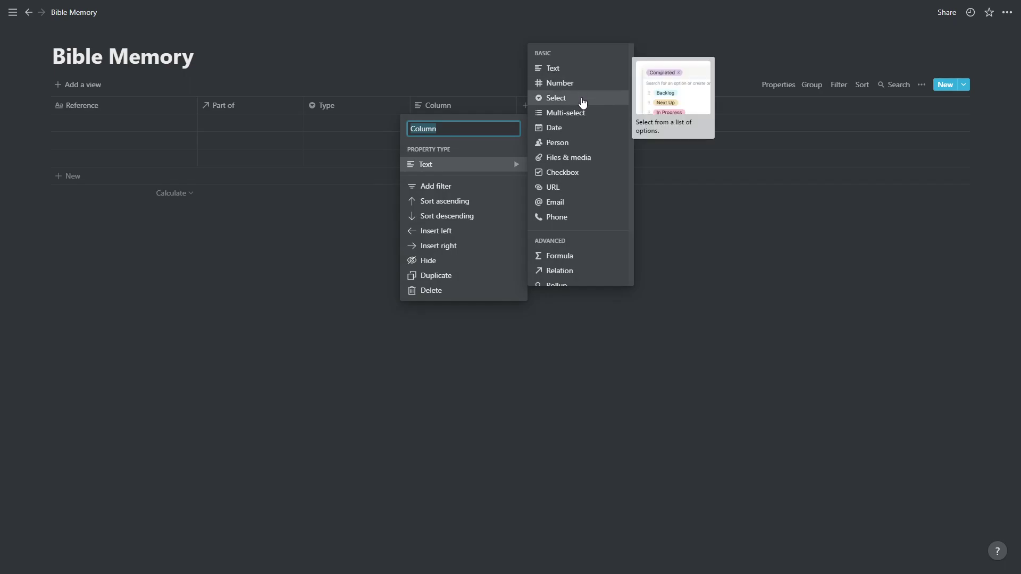
left_click(582, 101)
left_click(461, 105)
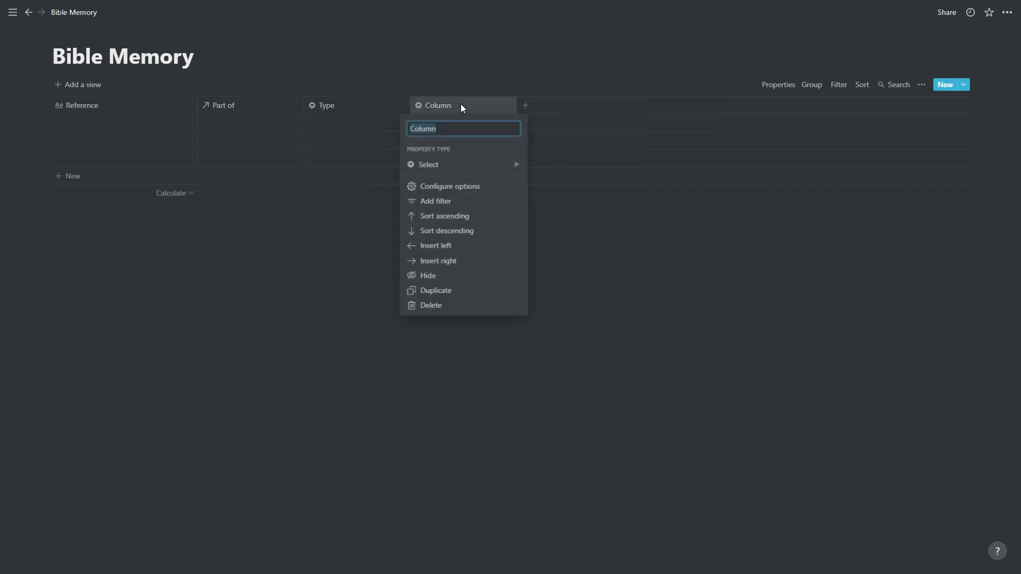
type("Box")
key("Return")
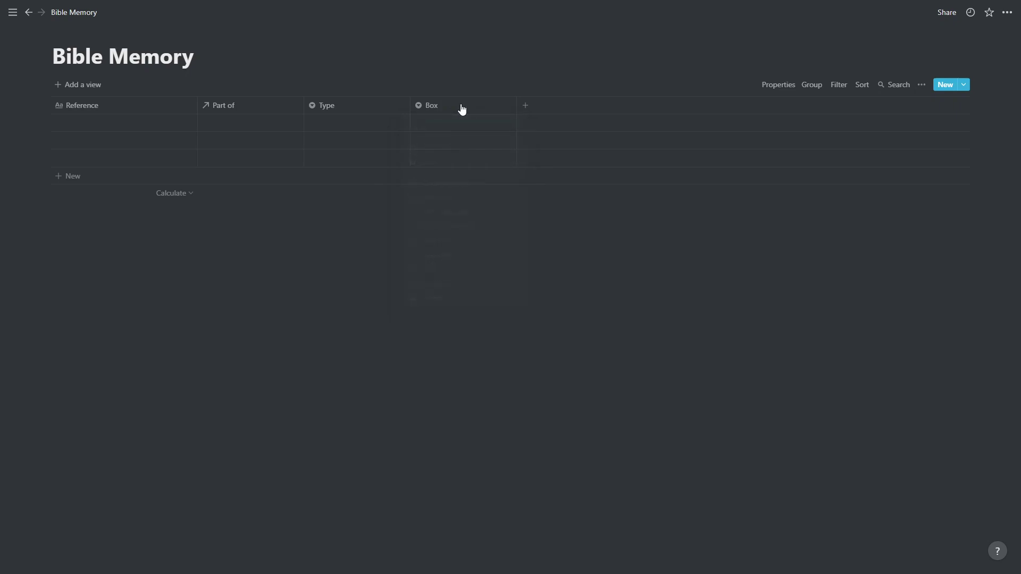
Create the Type options Chapter, Passage and Verse in the first three rows.
left_click(360, 127)
type("Chapter")
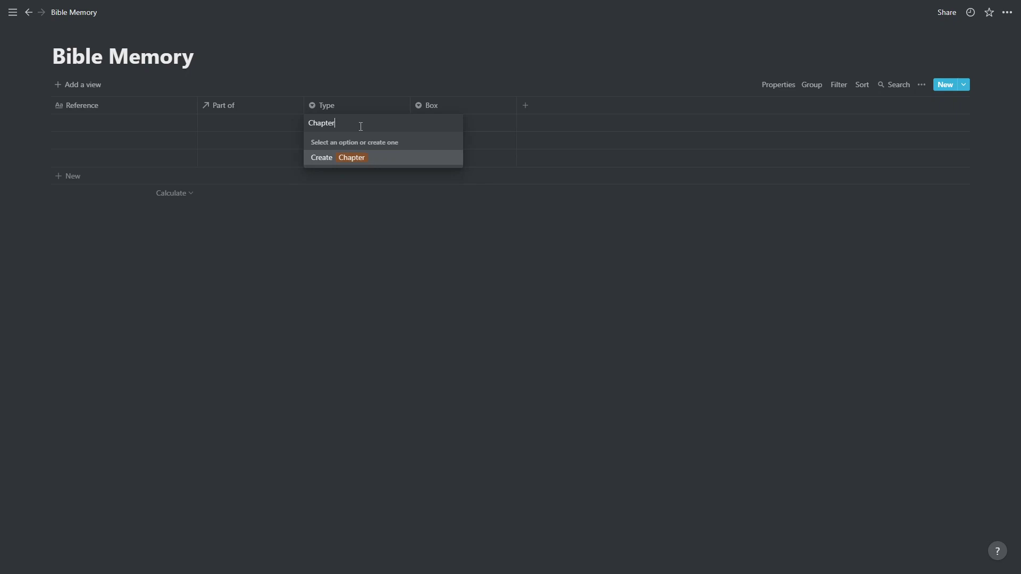
key("Return")
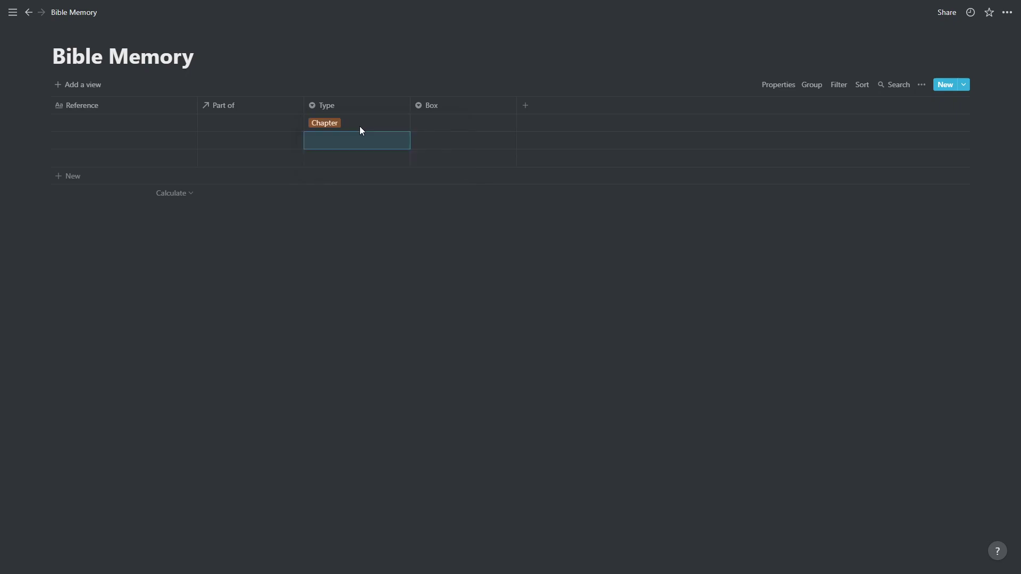
type("Psa")
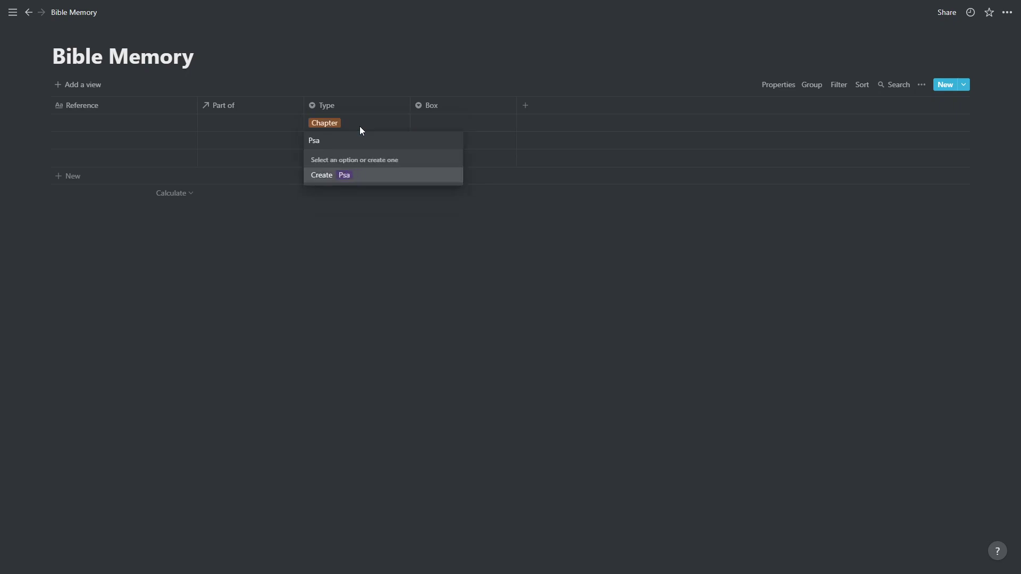
key("BackSpace")
key("BackSpace")
key("BackSpace")
type("Passage")
key("Return")
type("Verse")
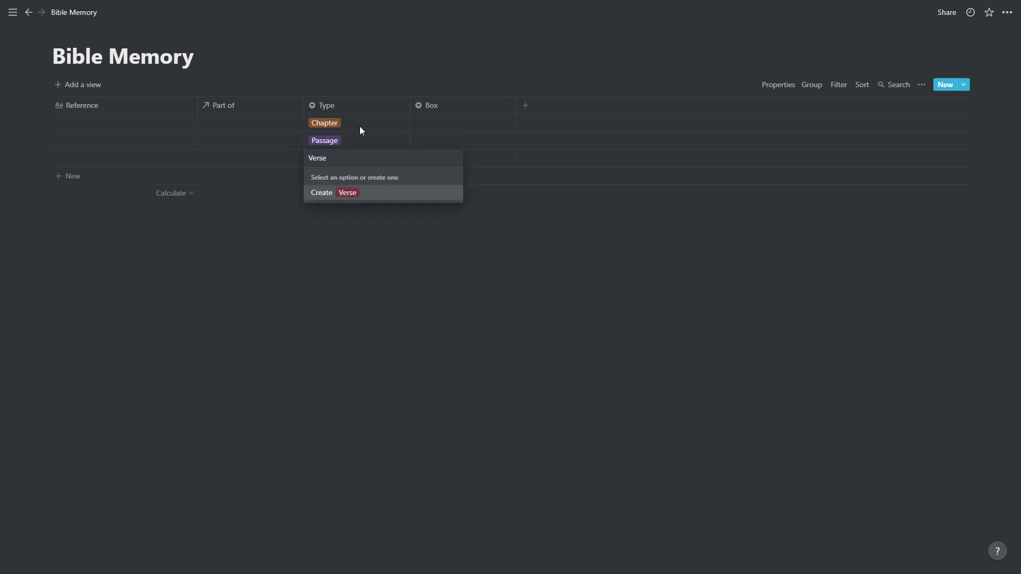
key("Return")
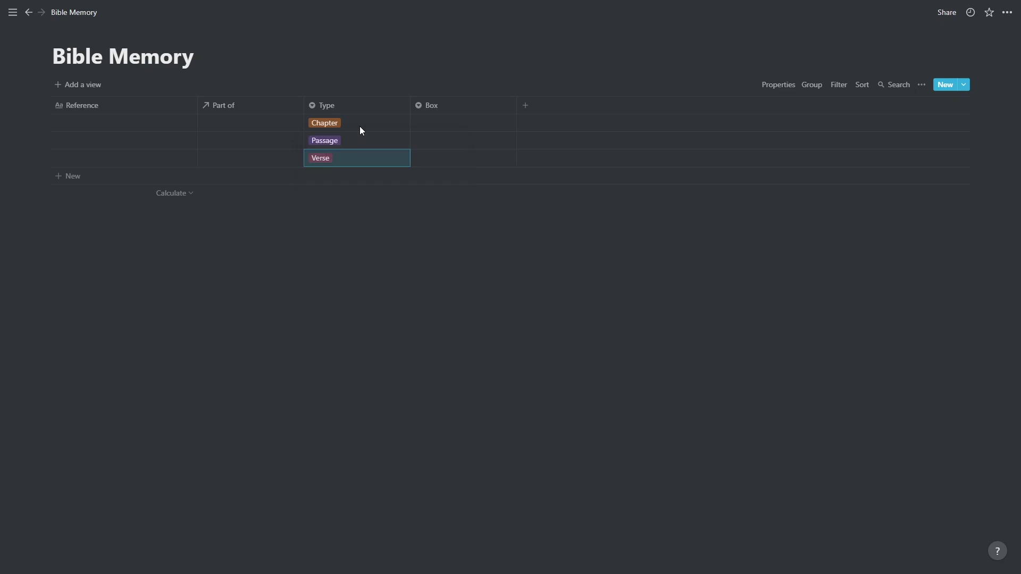
Create the Box options Active, Box 1, Box 2 and Box 3.
left_click(457, 121)
type("Acti")
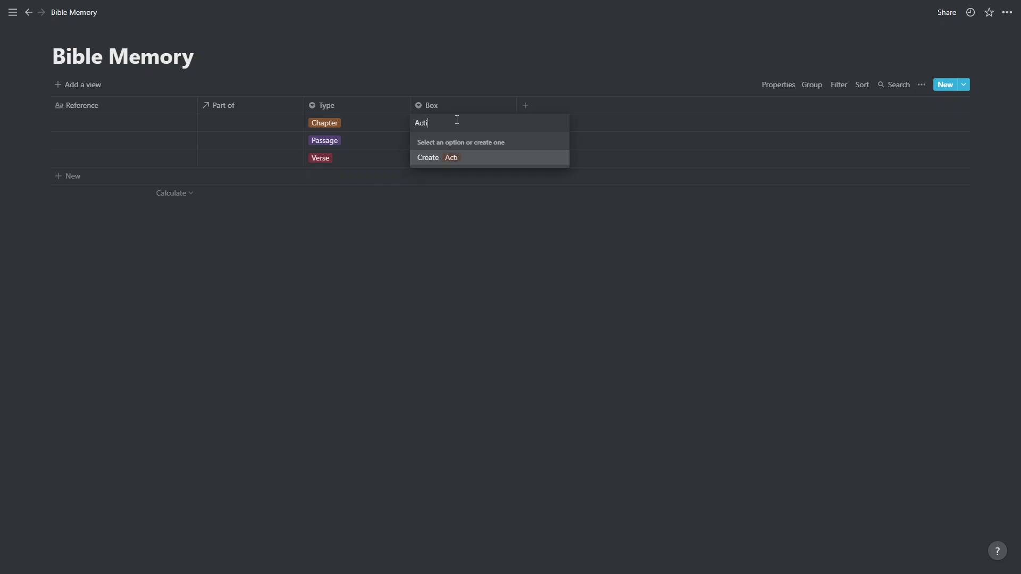
type("ve")
key("Return")
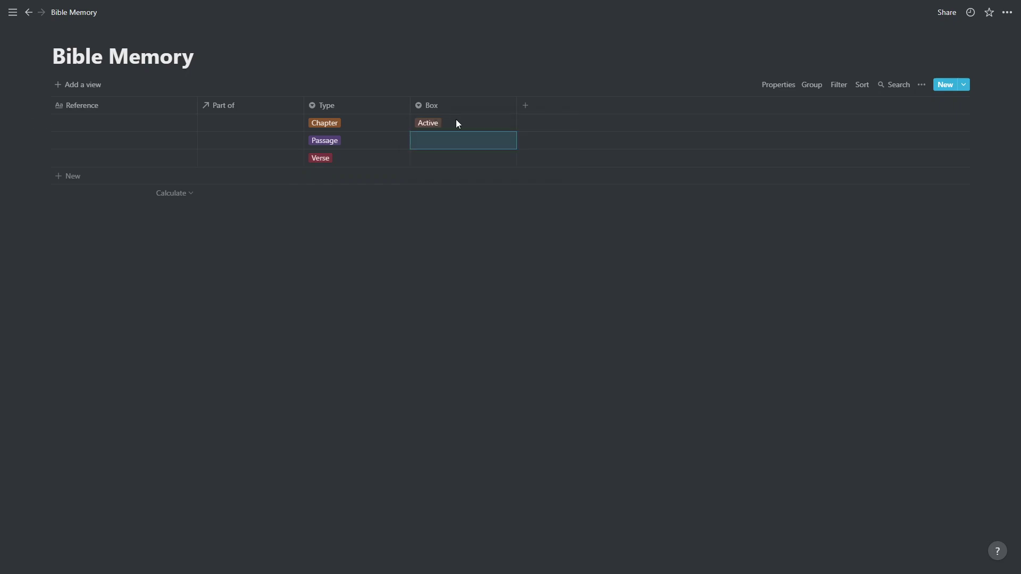
type("Box 1")
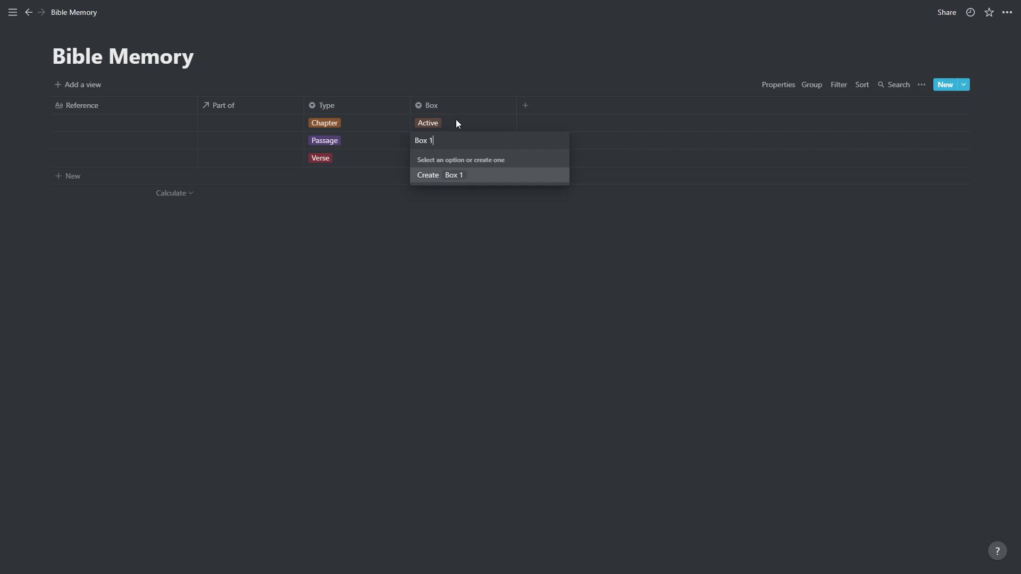
key("Return")
type("Box ")
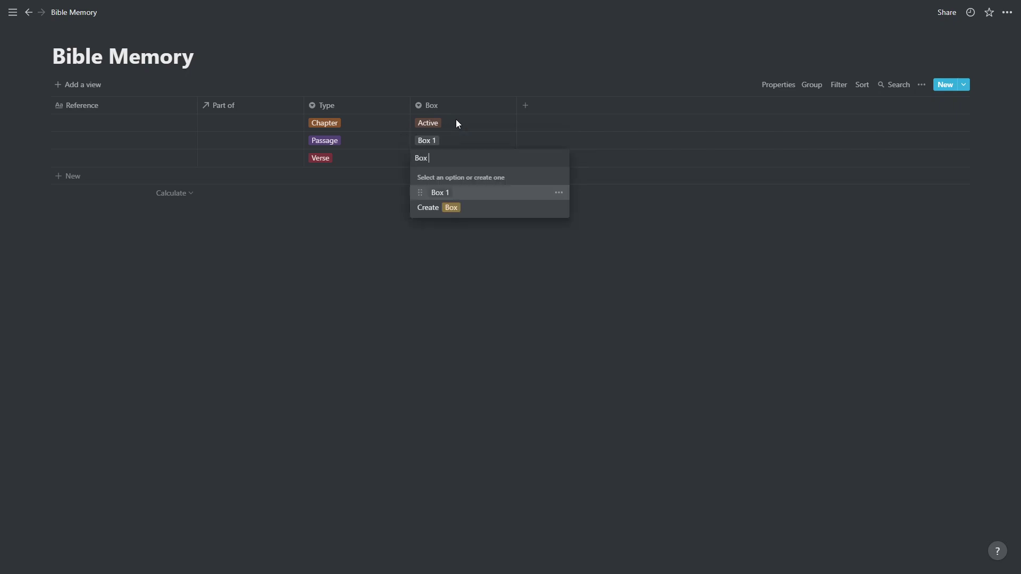
type("2")
key("Return")
type("BO")
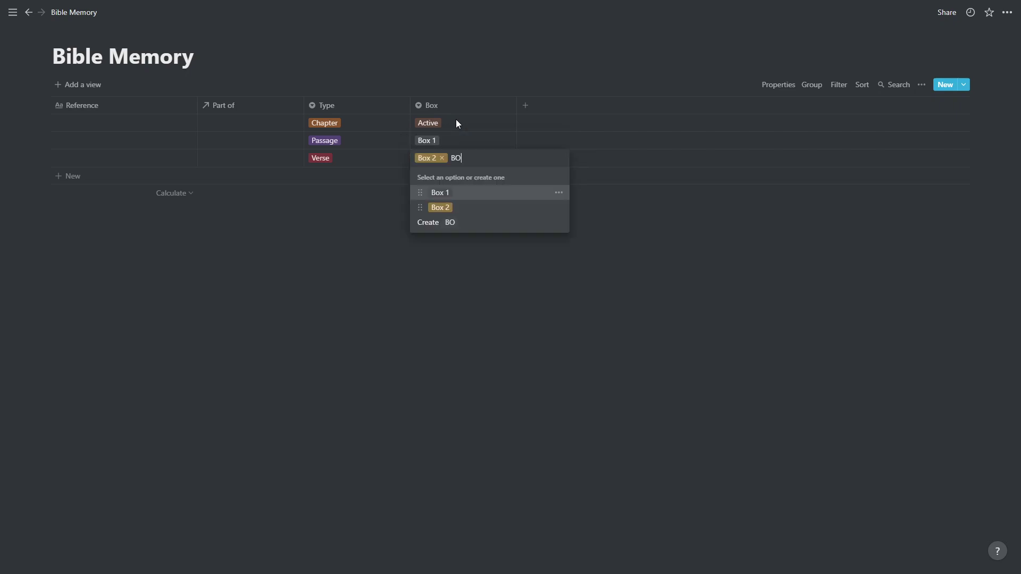
type("x")
key("BackSpace")
key("BackSpace")
type("ox 3")
key("Return")
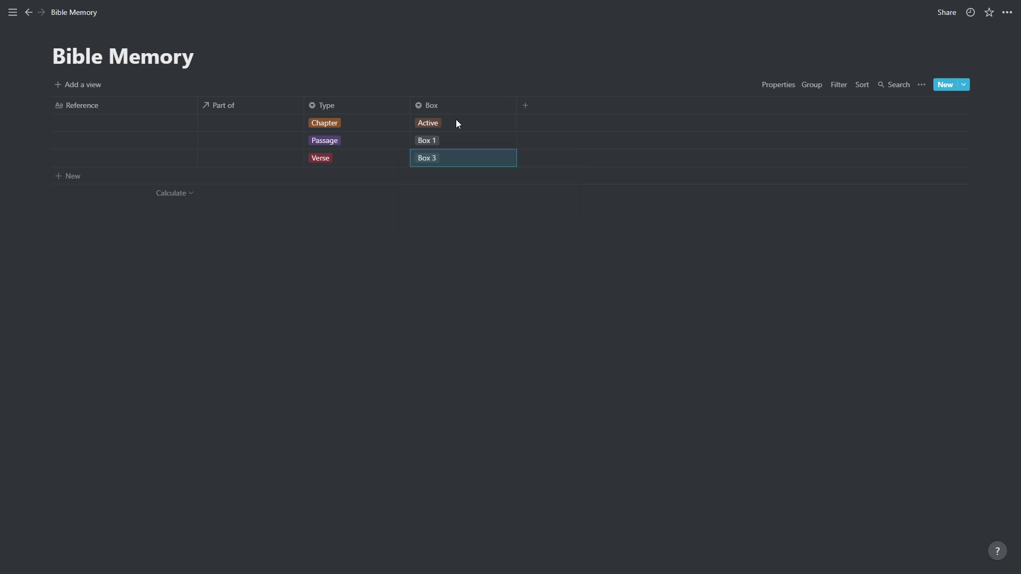
Add the remaining Box options Box 4, Box 5, Box 6 and Other.
type("Box 4")
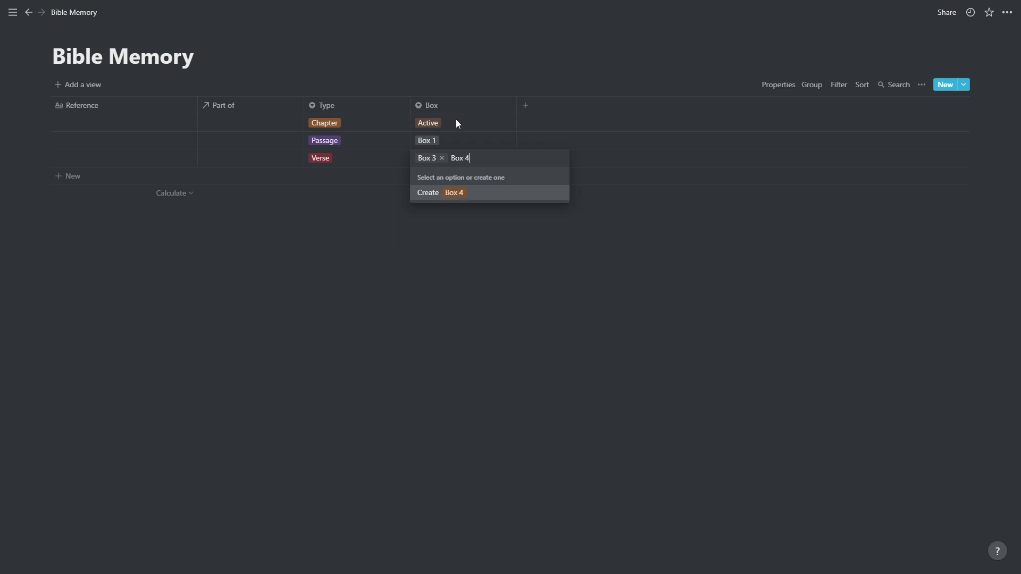
key("Return")
type("Box")
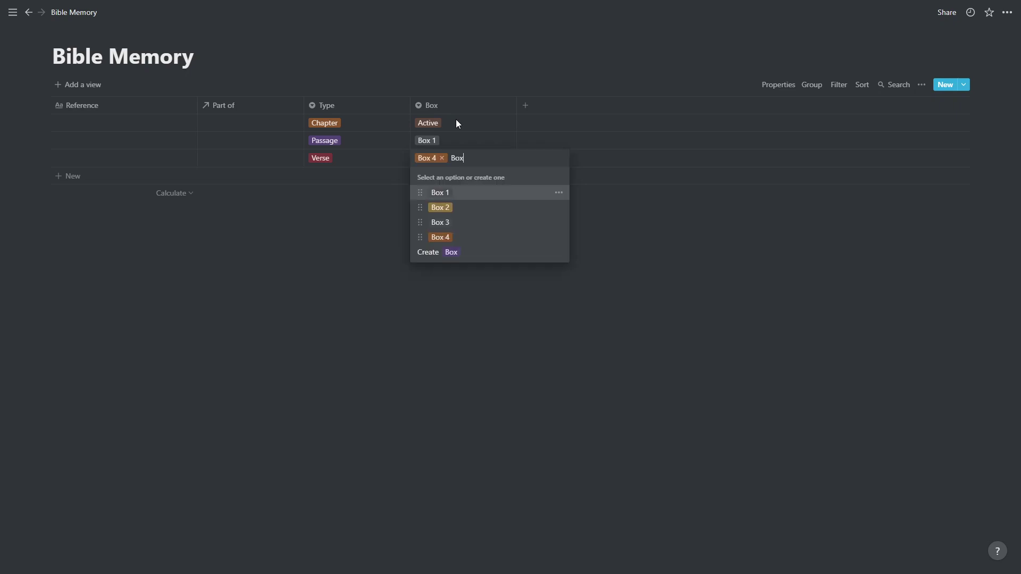
type(" 5")
key("Return")
type("BOx")
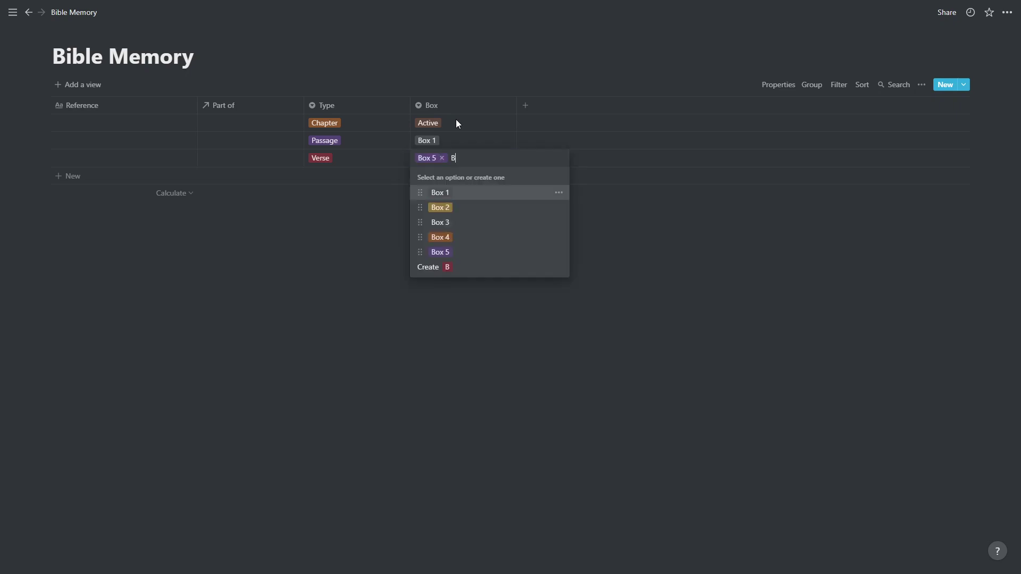
key("BackSpace")
key("BackSpace")
type("ox 6")
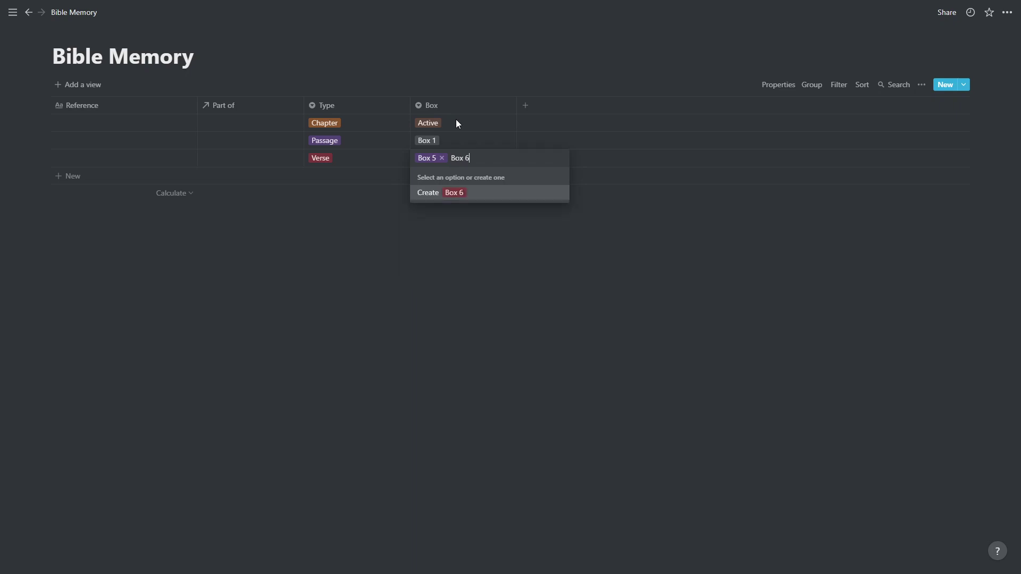
key("Return")
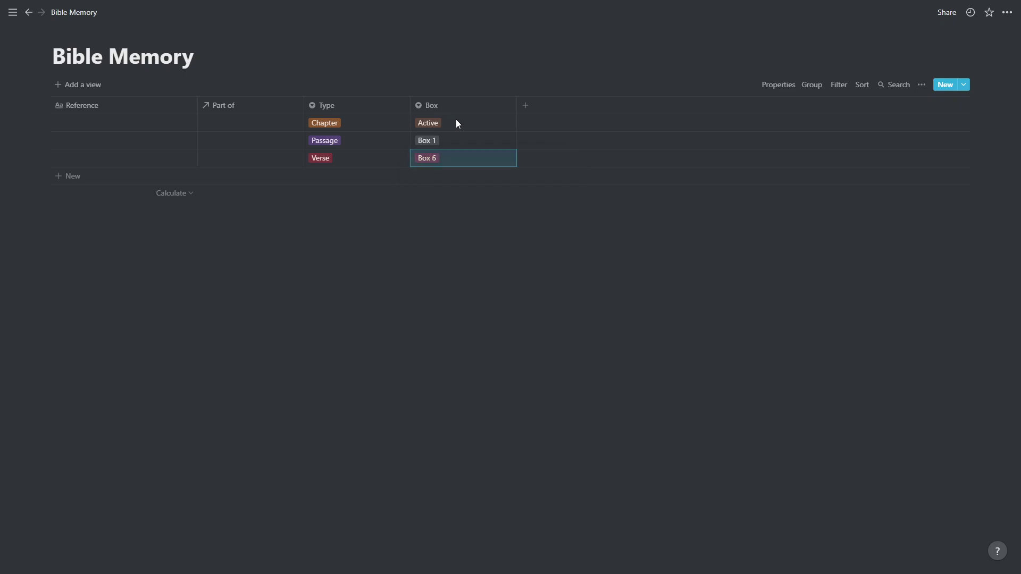
type("Other")
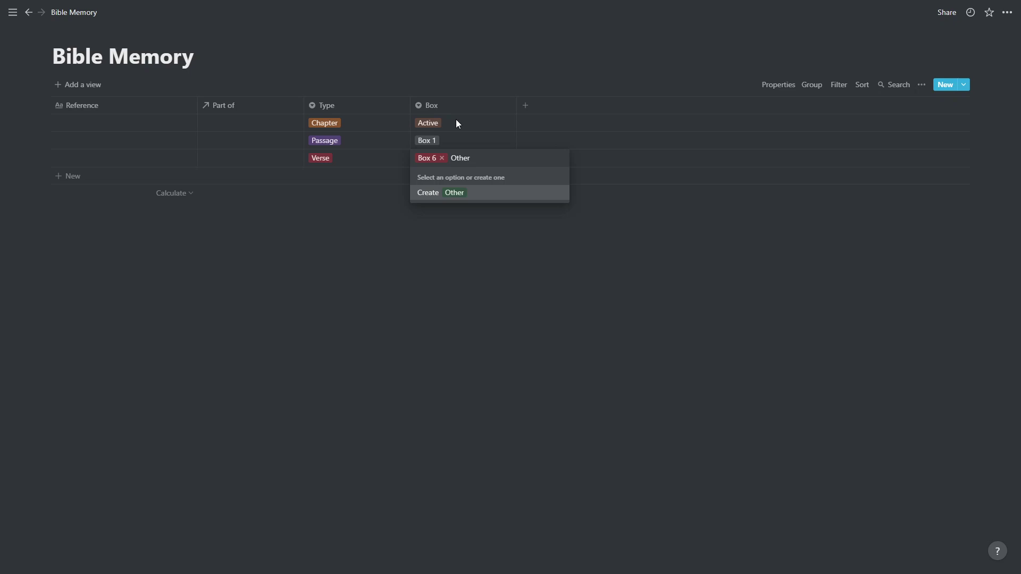
key("Return")
Clear the sample Type and Box values from the rows.
key("shift+Up")
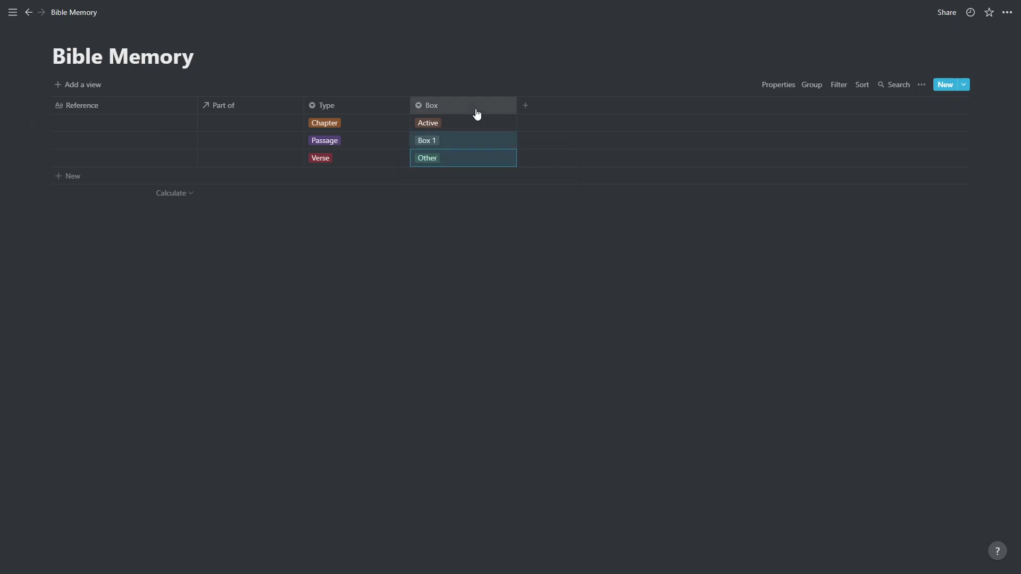
key("shift+Up")
key("shift+Left")
key("Delete")
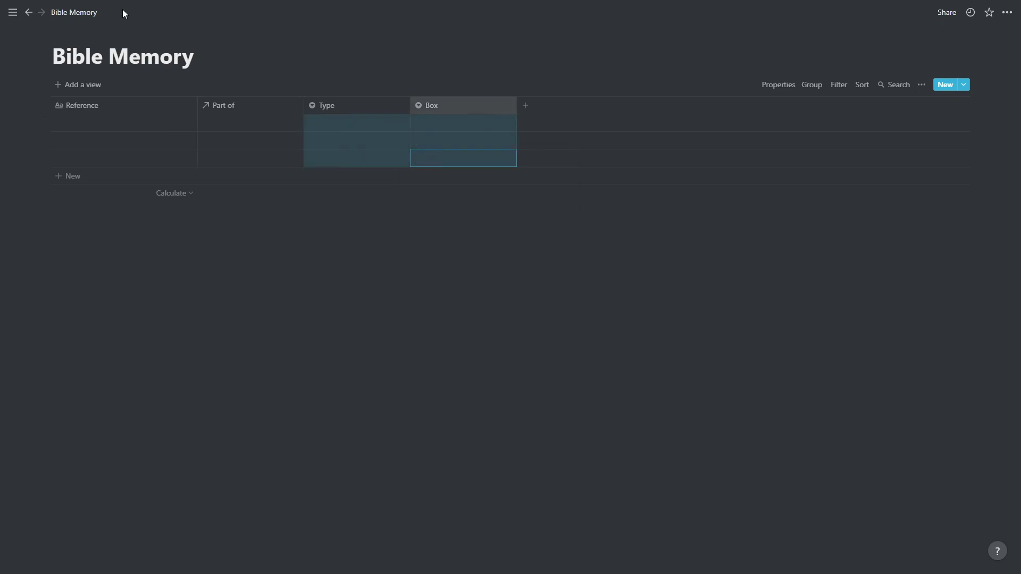
Type Mark 3, Mark 3:1-6 and Mark 3:1 into the first three Reference cells.
left_click(229, 319)
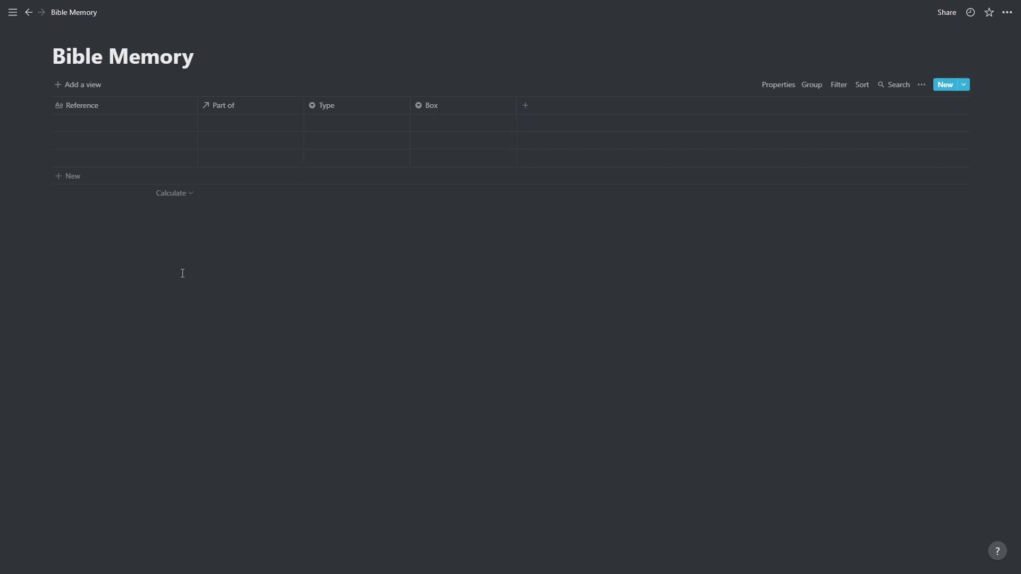
left_click(96, 123)
type("Mark 3")
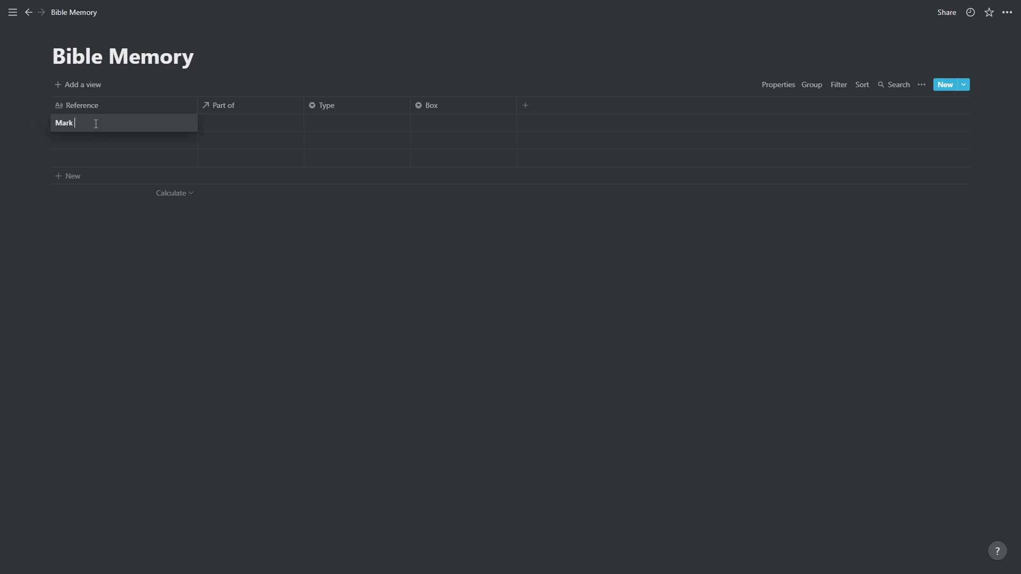
key("Return")
type("Mark")
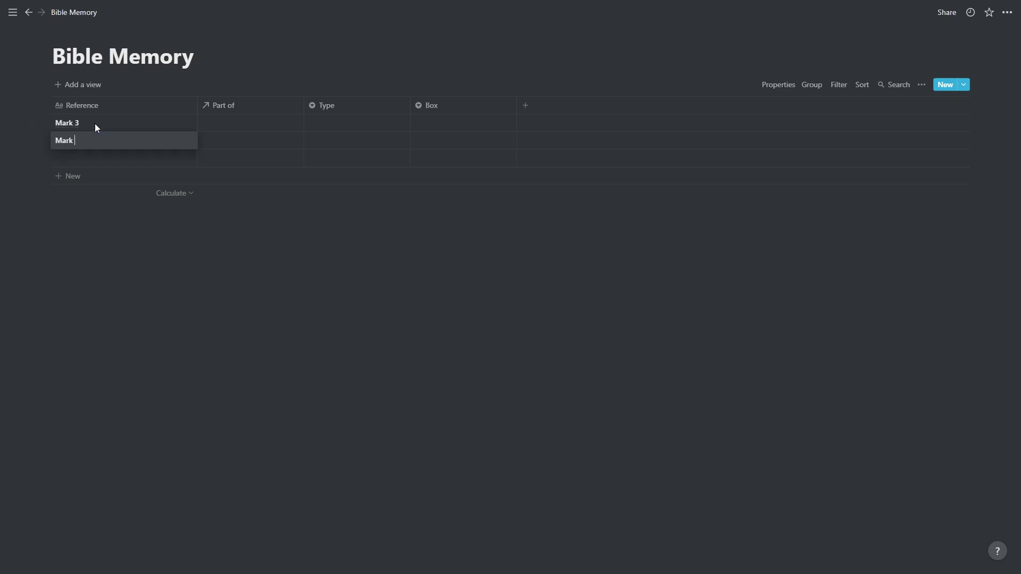
type(" 3:1-6")
key("Return")
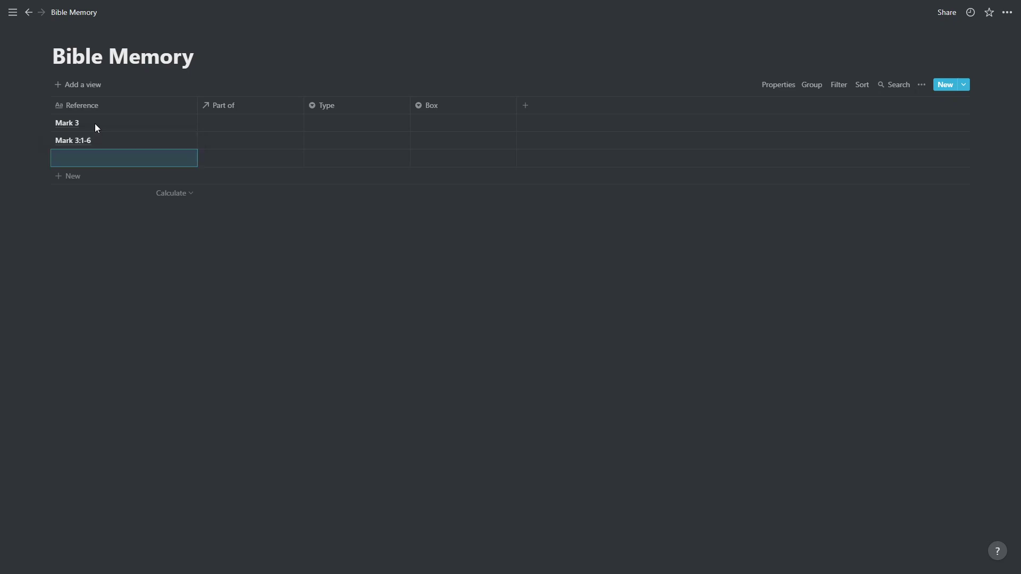
type("Mark 3")
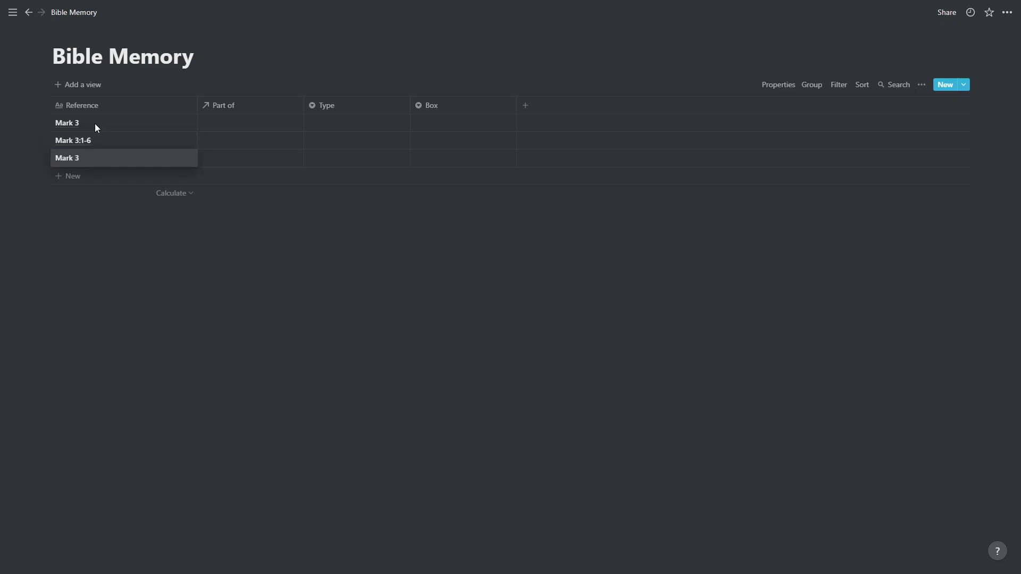
type(":1")
key("Return")
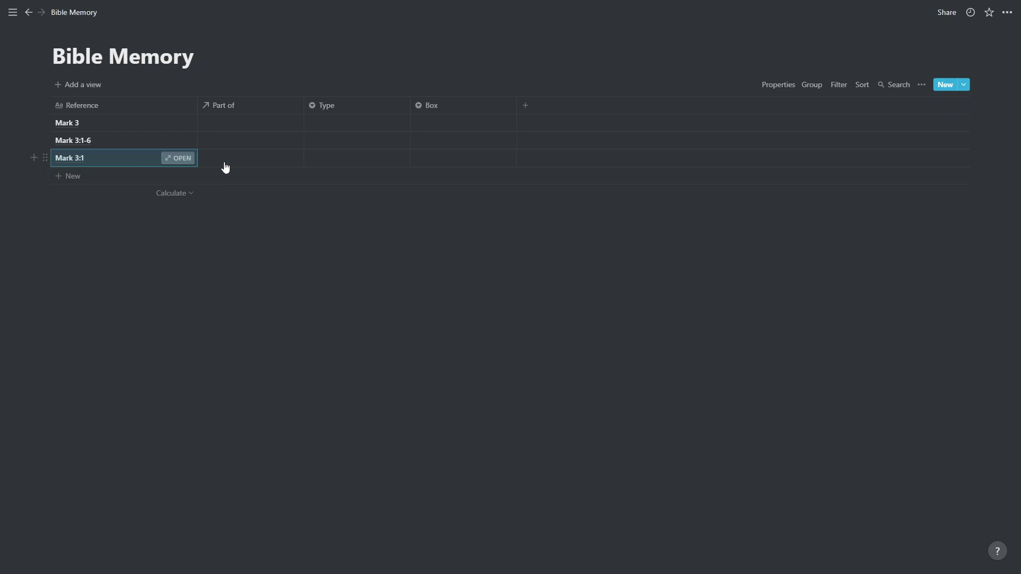
Set Mark 3:1's Part of to Mark 3:1-6 and Mark 3:1-6's Part of to Mark 3.
left_click(267, 161)
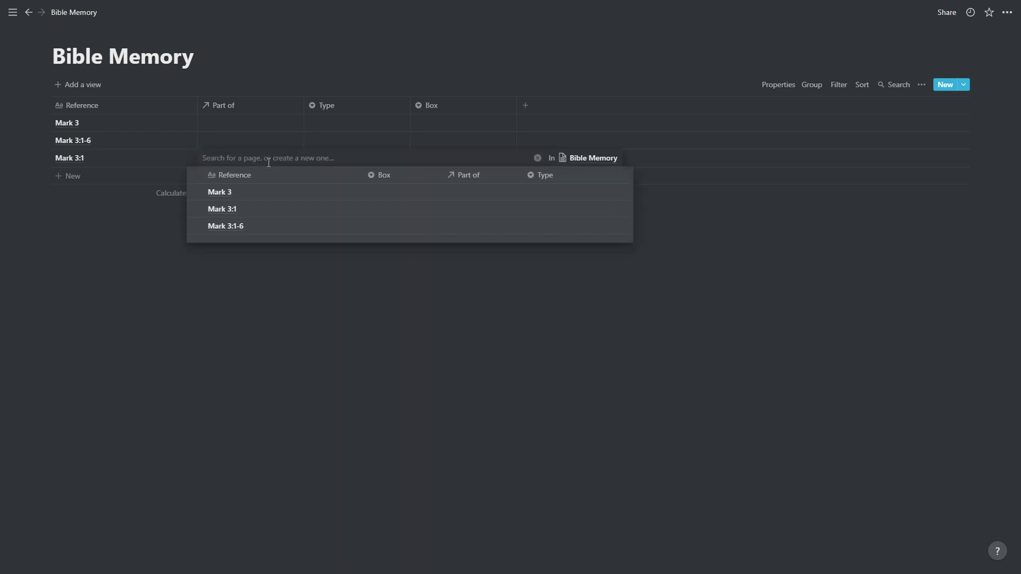
left_click(197, 227)
key("Escape")
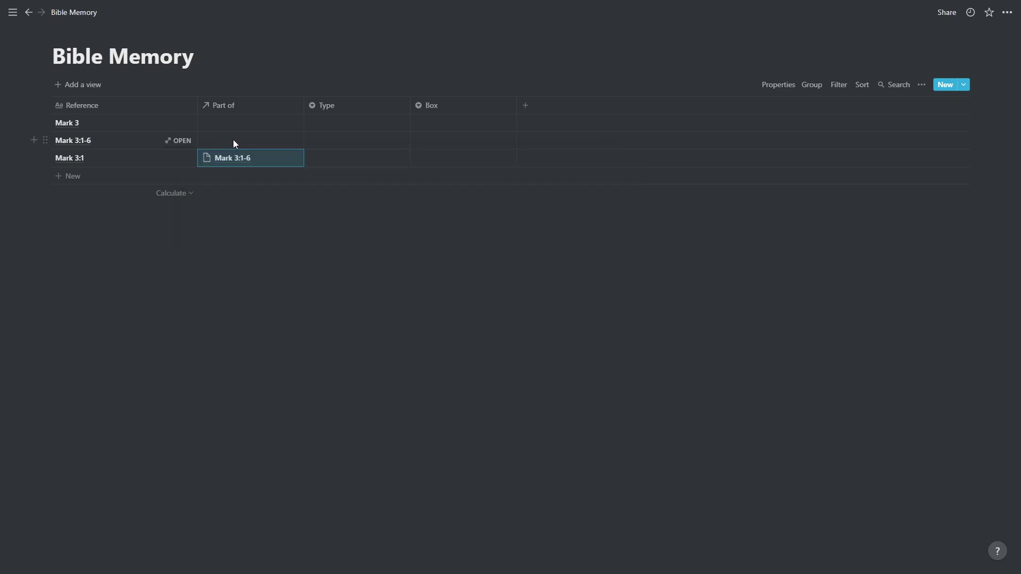
left_click(252, 141)
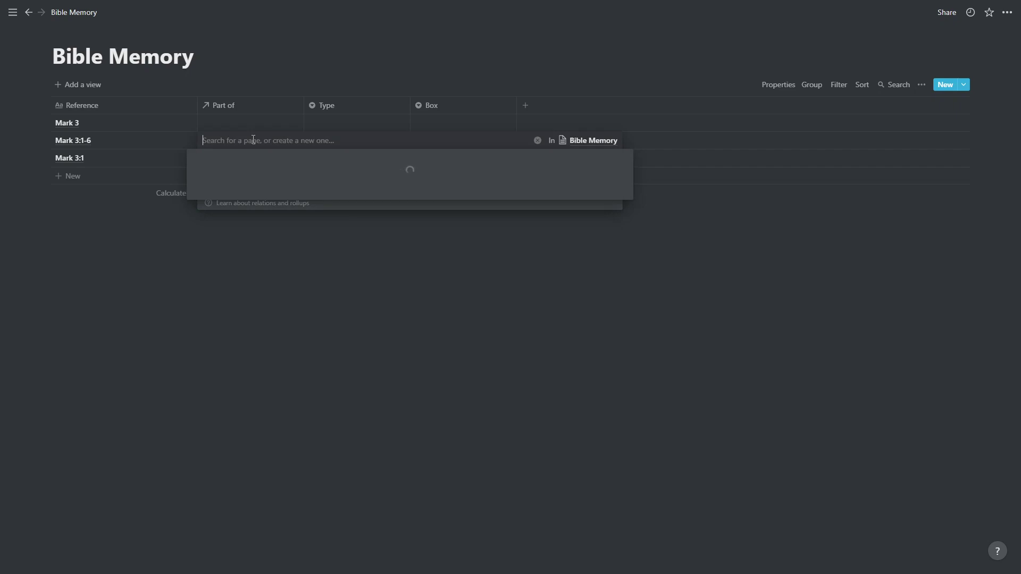
left_click(198, 175)
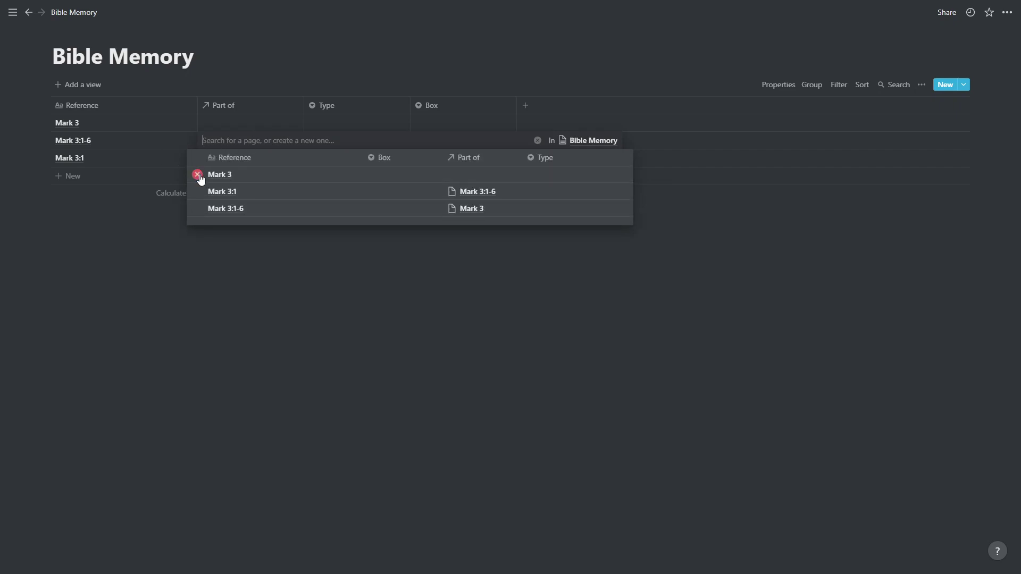
Set the Types: Mark 3 to Chapter, Mark 3:1-6 to Passage, Mark 3:1 to Verse.
left_click(314, 279)
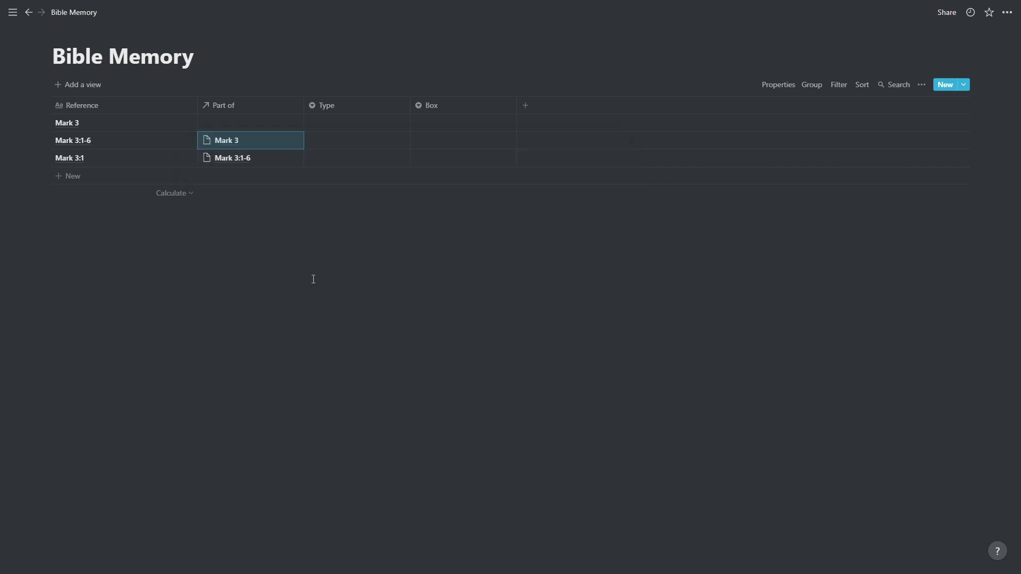
left_click(327, 123)
left_click(339, 157)
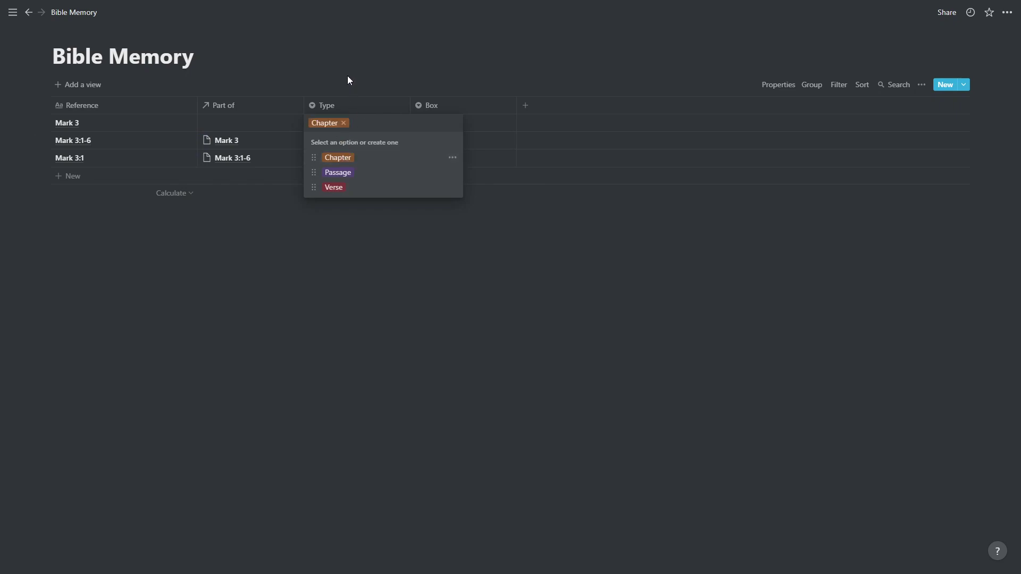
left_click(347, 75)
left_click(328, 141)
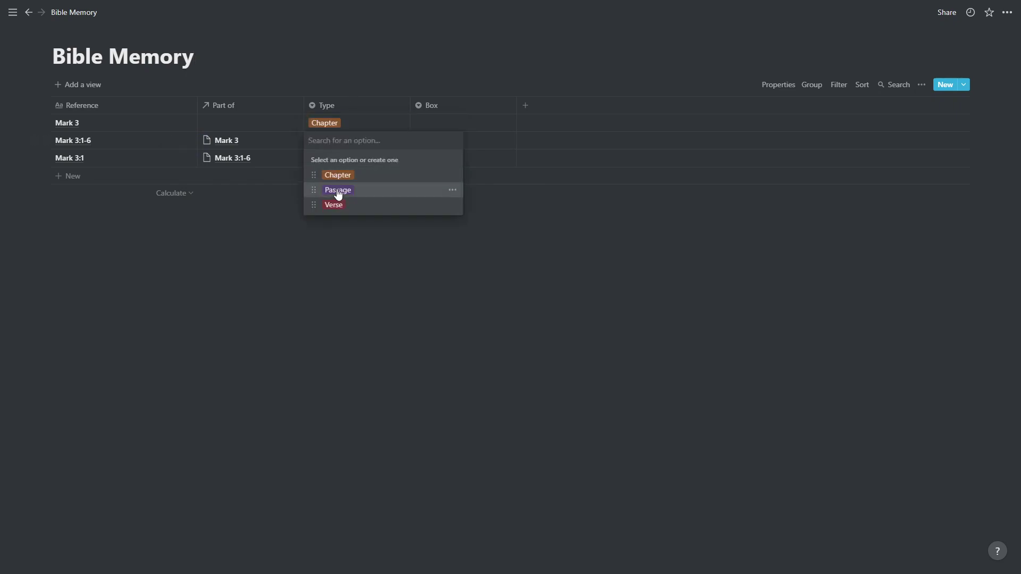
left_click(334, 191)
key("Escape")
left_click(325, 158)
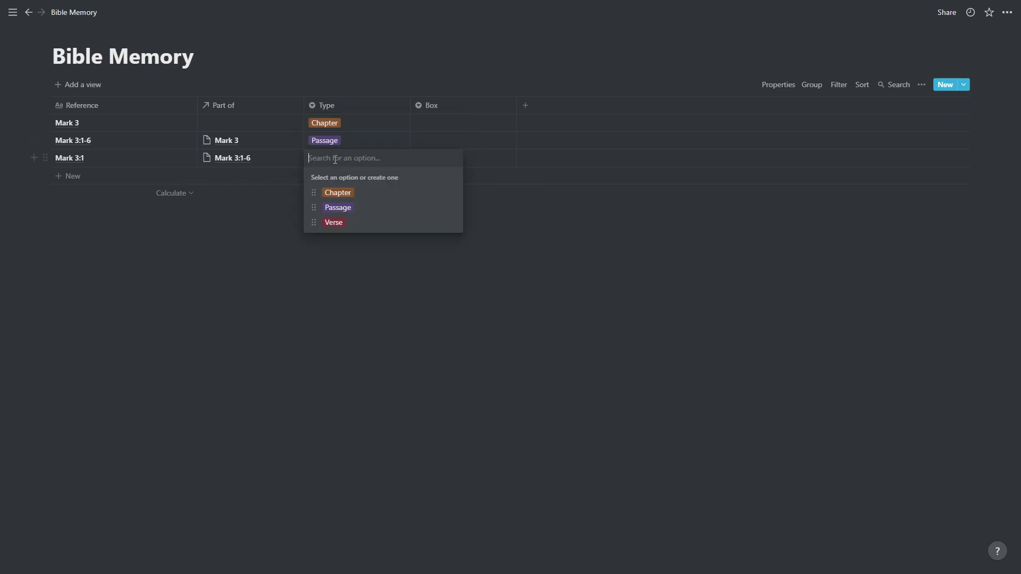
left_click(337, 225)
key("Escape")
Put Mark 3, Mark 3:1-6 and Mark 3:1 all in the Active box.
left_click(431, 118)
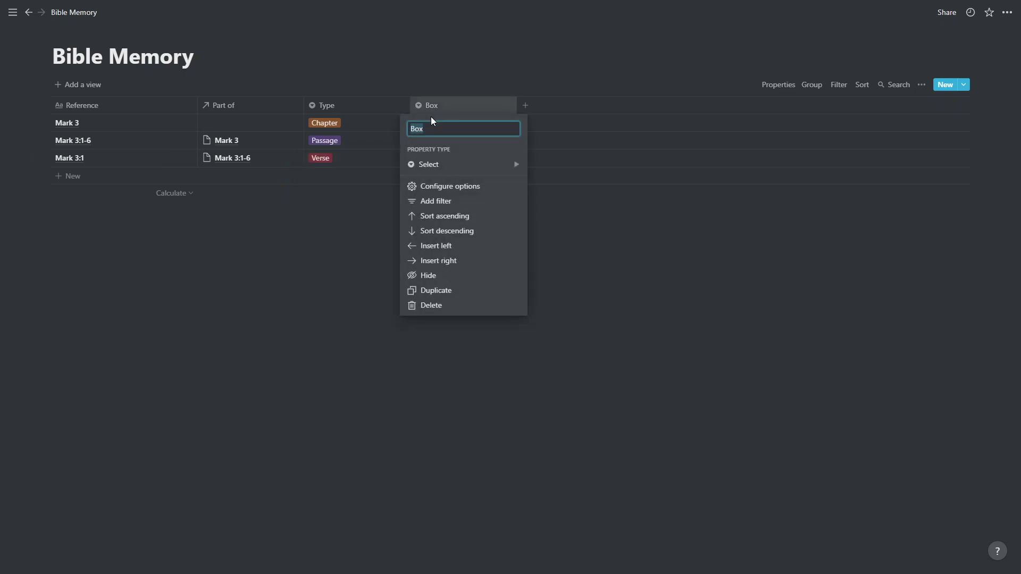
key("Escape")
left_click(443, 124)
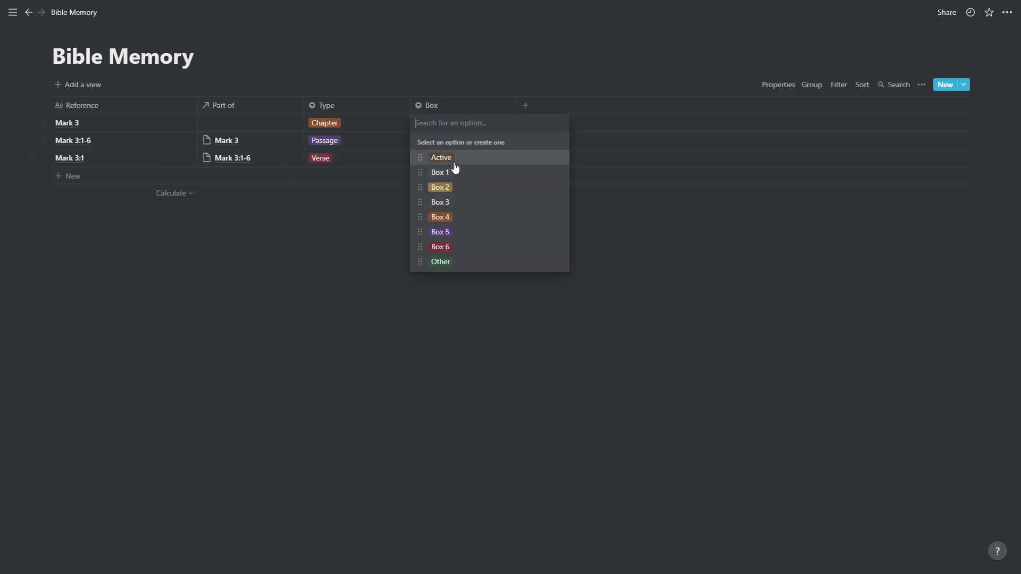
left_click(446, 157)
key("Escape")
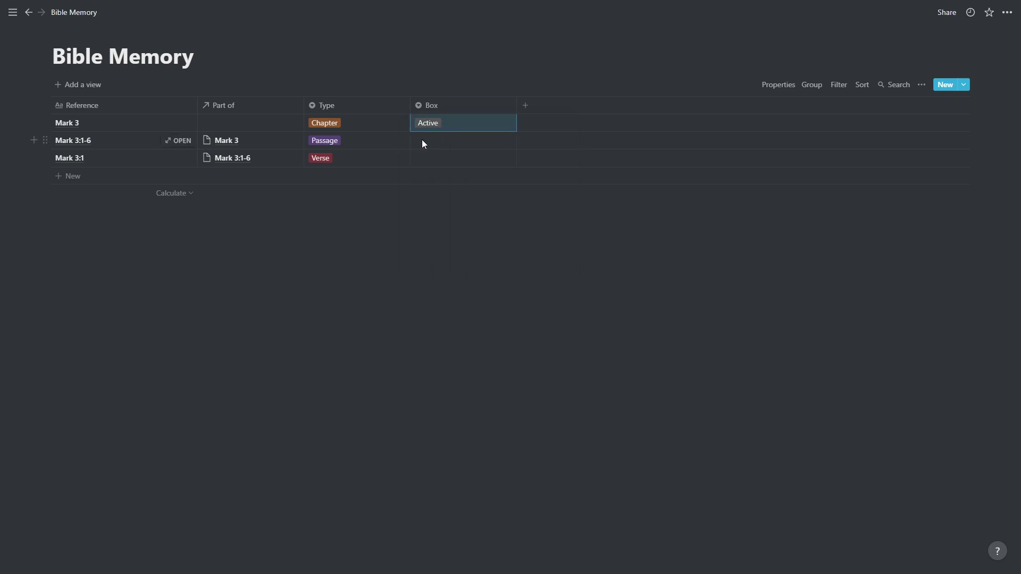
left_click(424, 143)
left_click(427, 173)
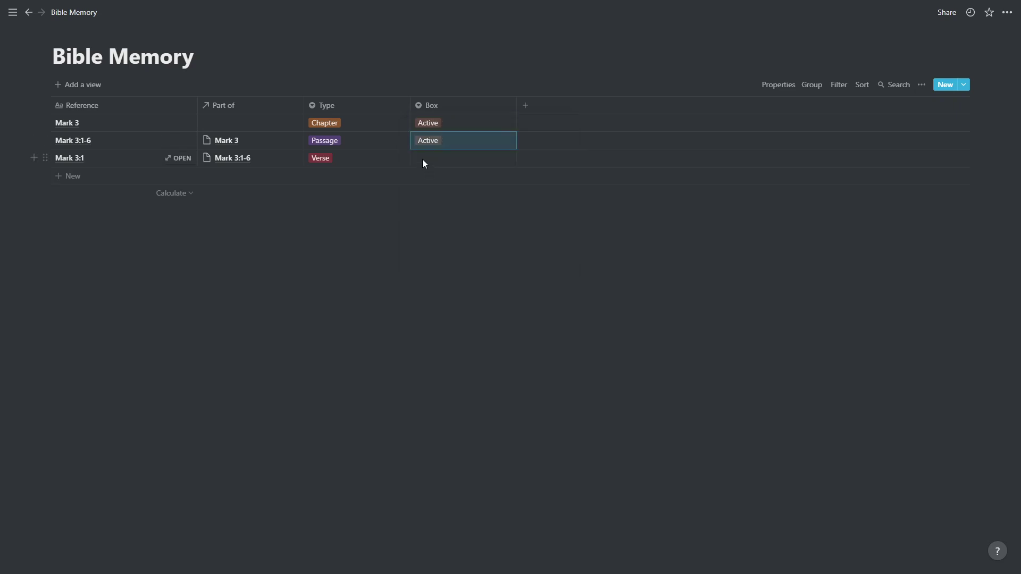
left_click(424, 158)
left_click(433, 192)
key("Escape")
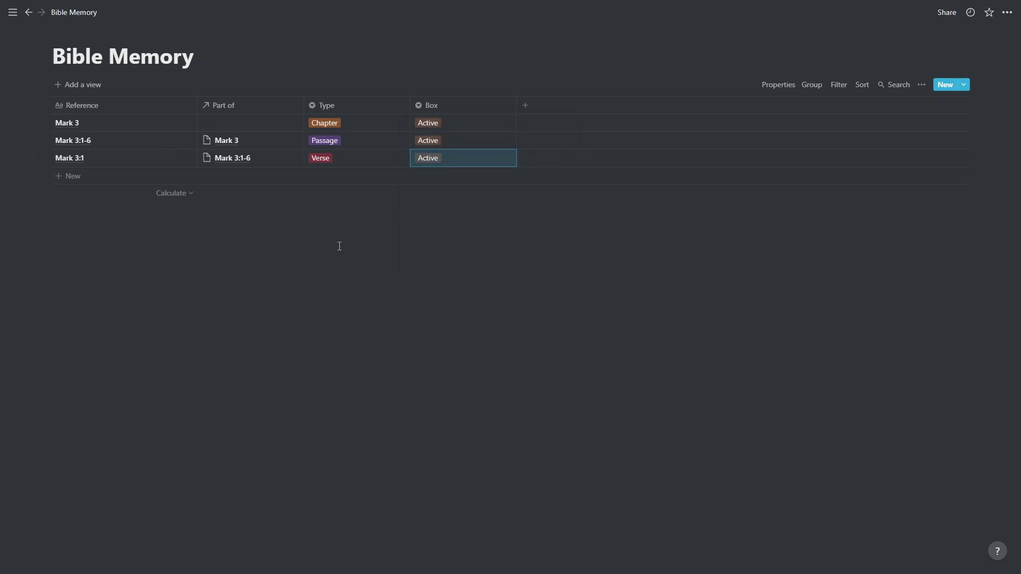
key("Escape")
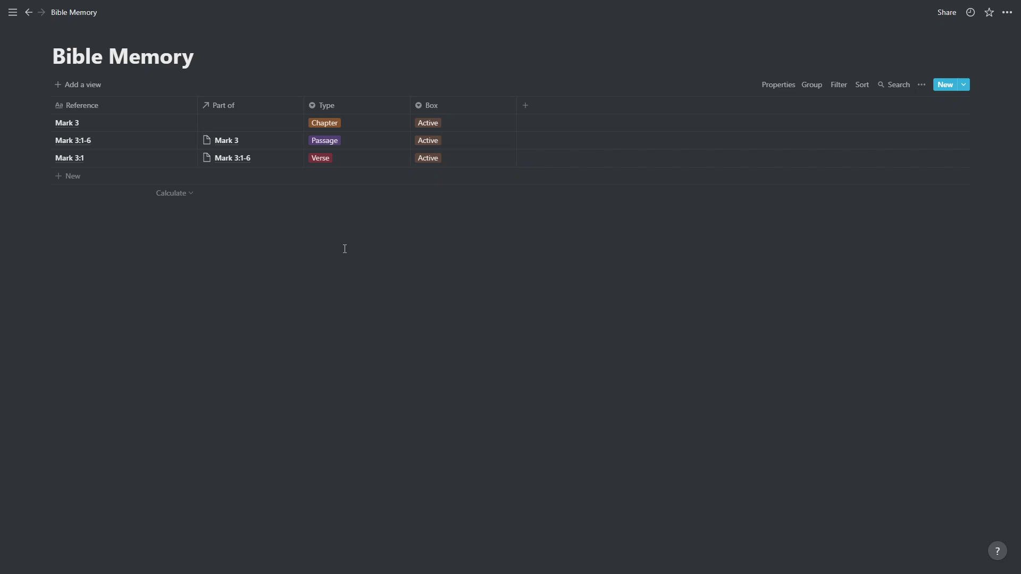
Add a new board view grouped by the Box property.
left_click(91, 88)
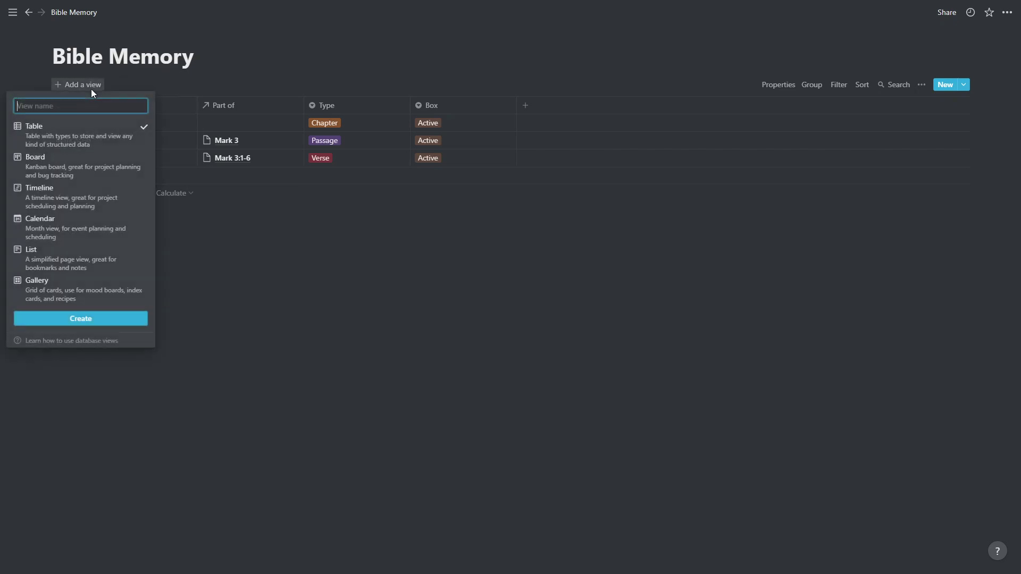
left_click(77, 169)
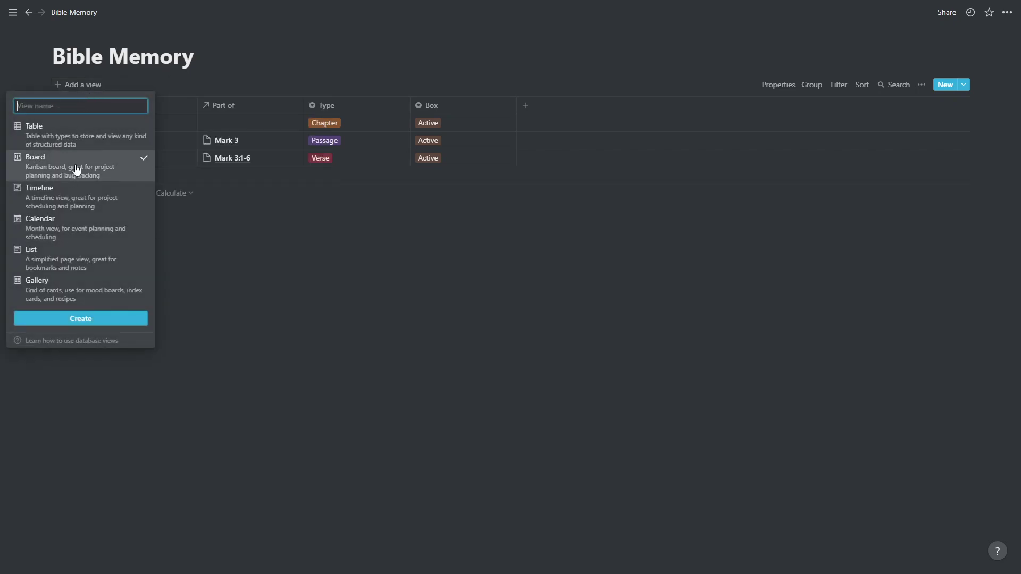
left_click(100, 322)
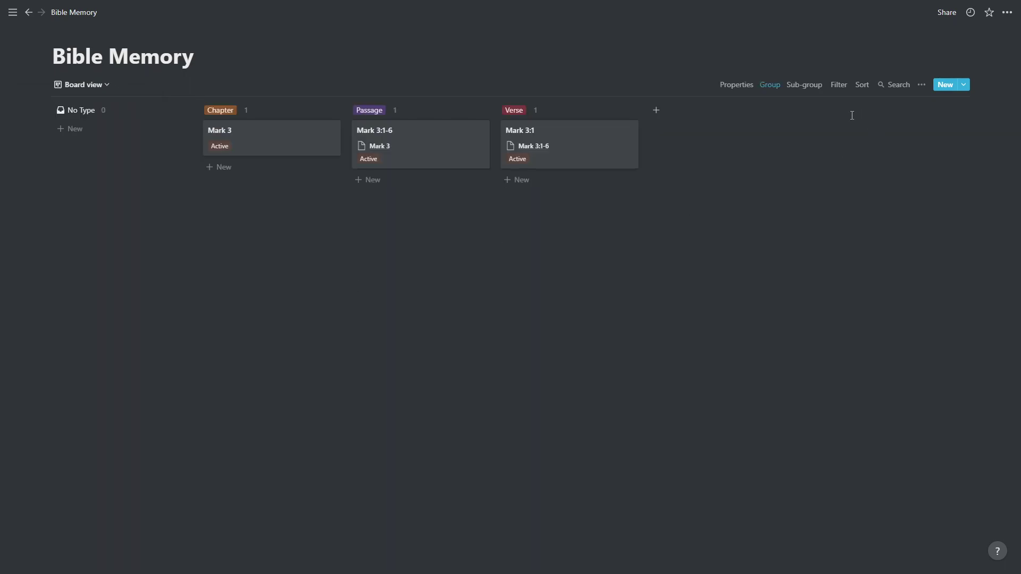
left_click(768, 89)
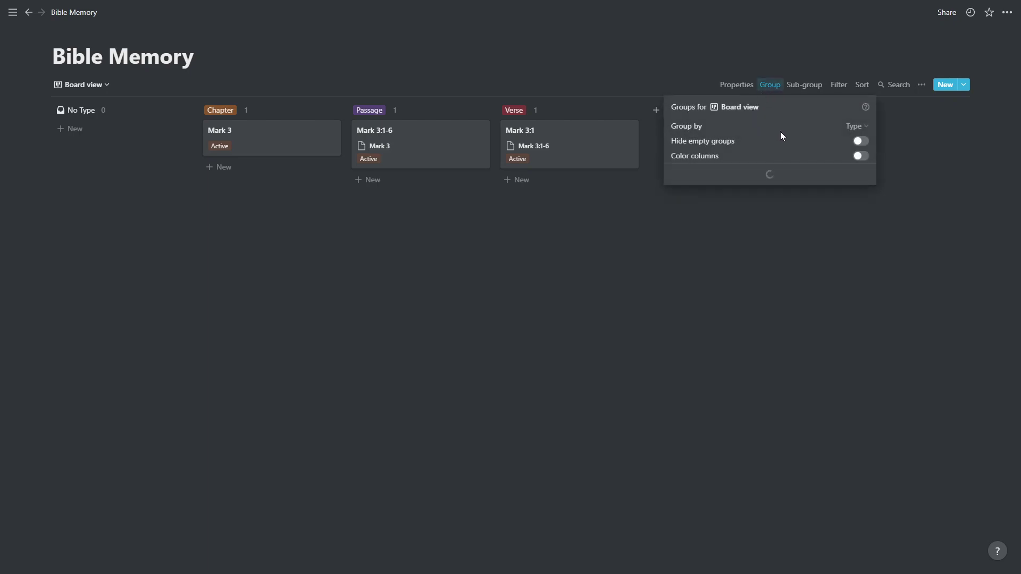
left_click(809, 128)
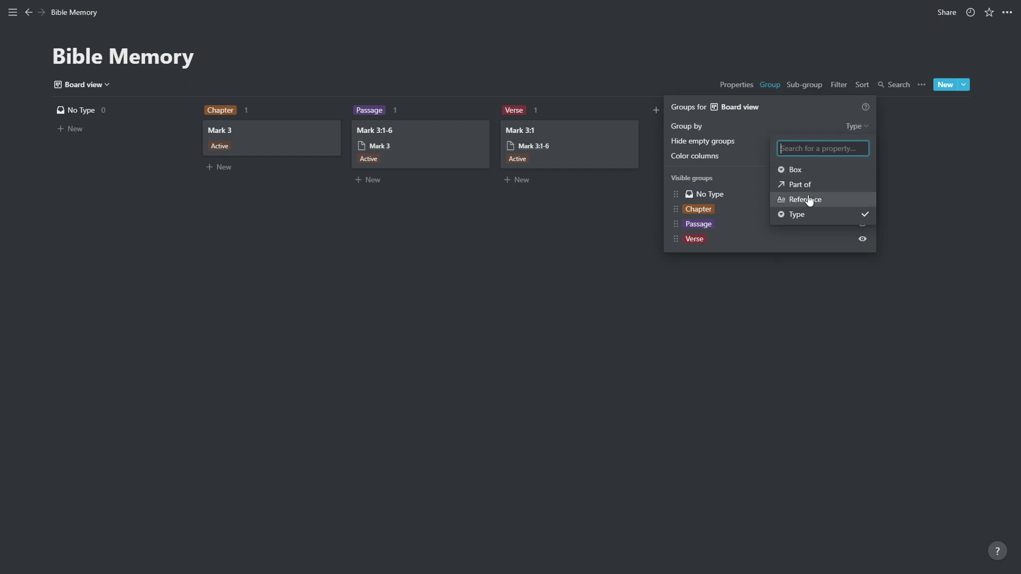
left_click(796, 170)
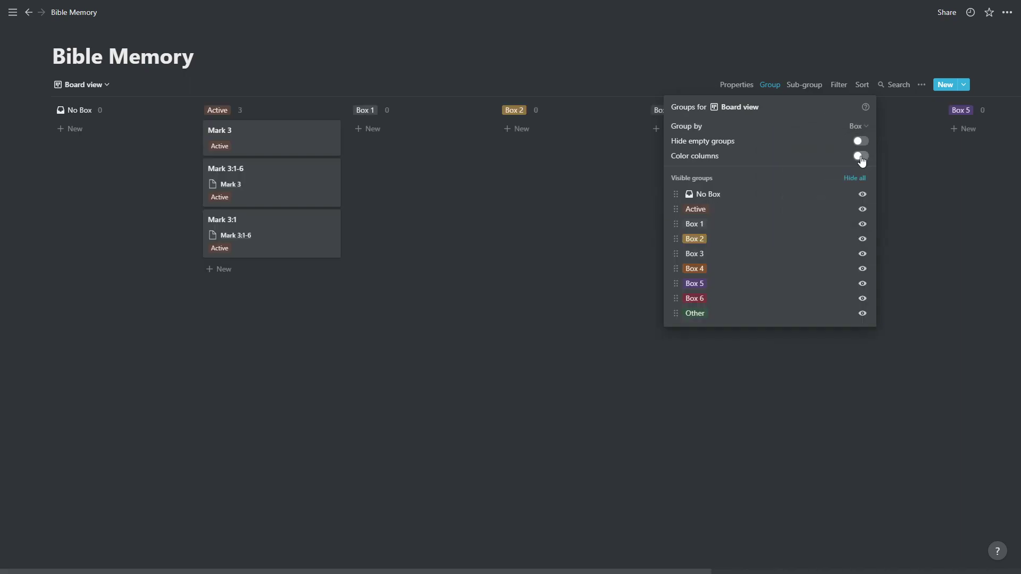
Colour the board columns by group and hide the No Box column.
left_click(861, 156)
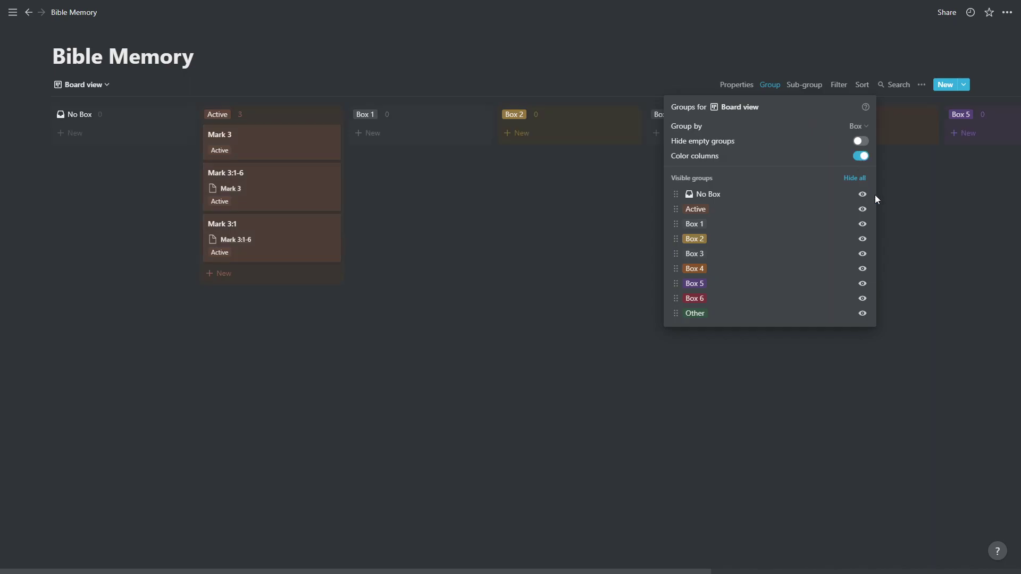
left_click(861, 196)
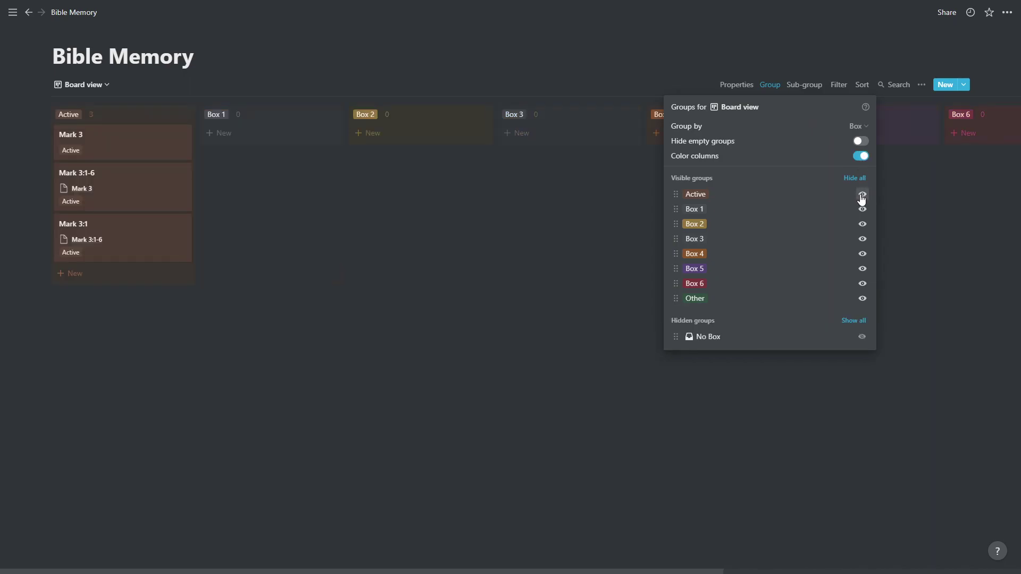
left_click(771, 49)
Hide the Part of and Box properties on the board cards.
left_click(724, 85)
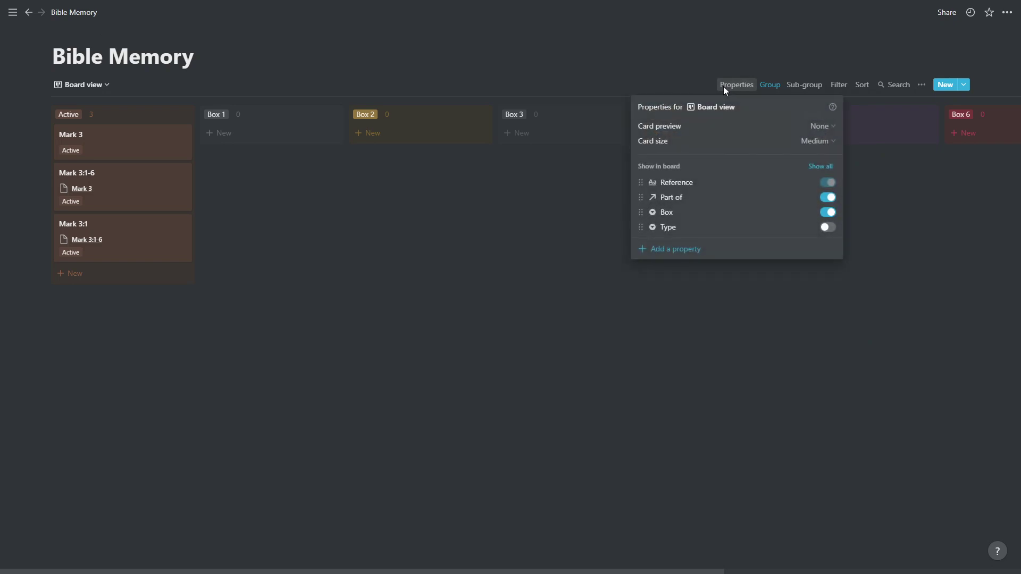
left_click(827, 197)
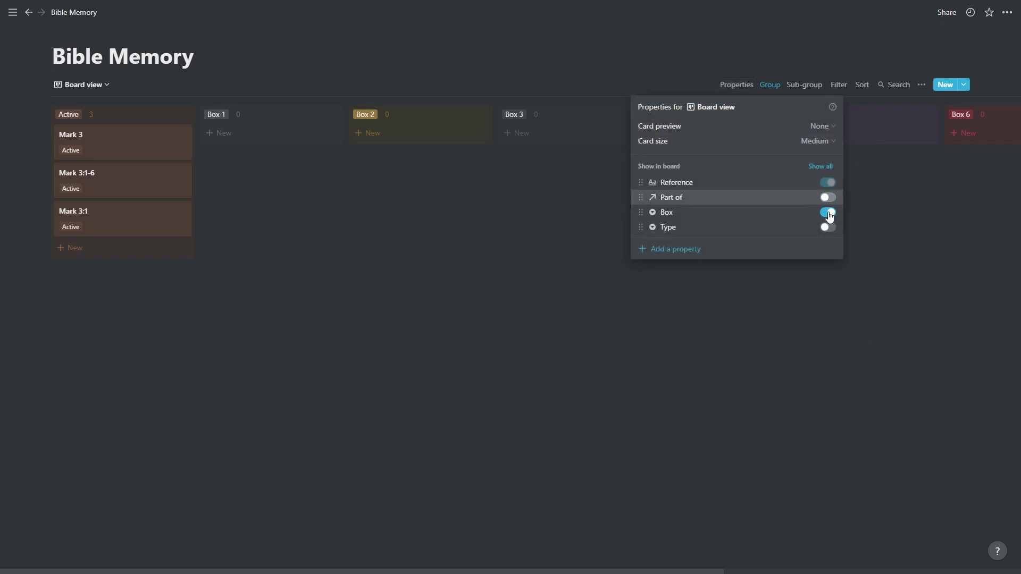
left_click(828, 213)
left_click(780, 50)
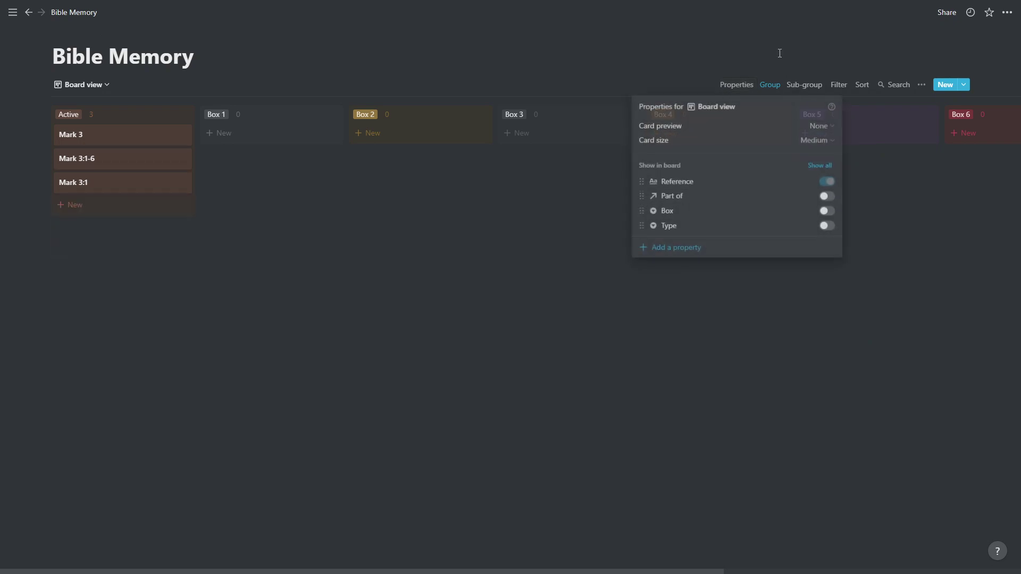
Sub-group the board by Type, move Verse to the top, and hide the No Type row.
left_click(804, 90)
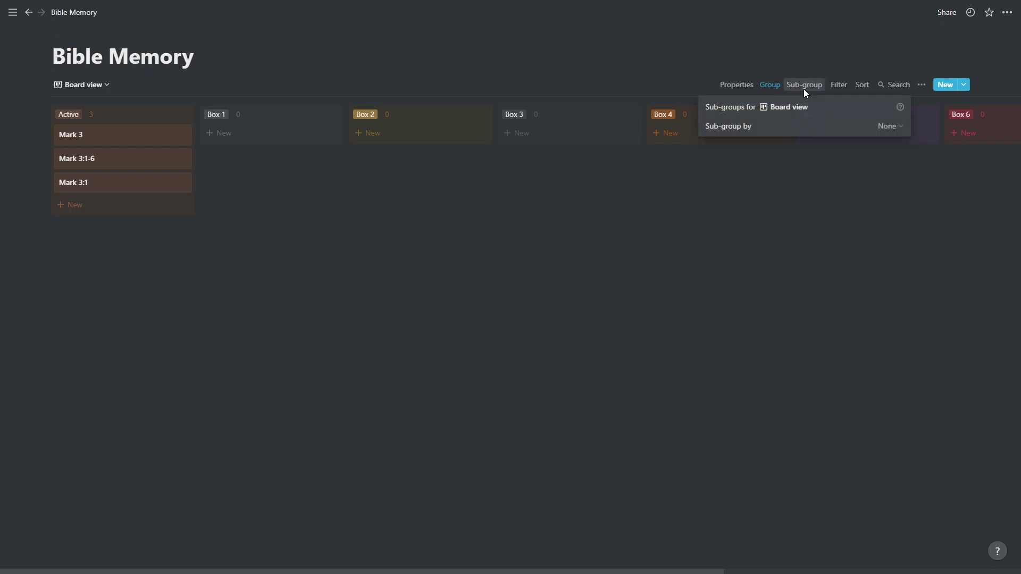
left_click(796, 126)
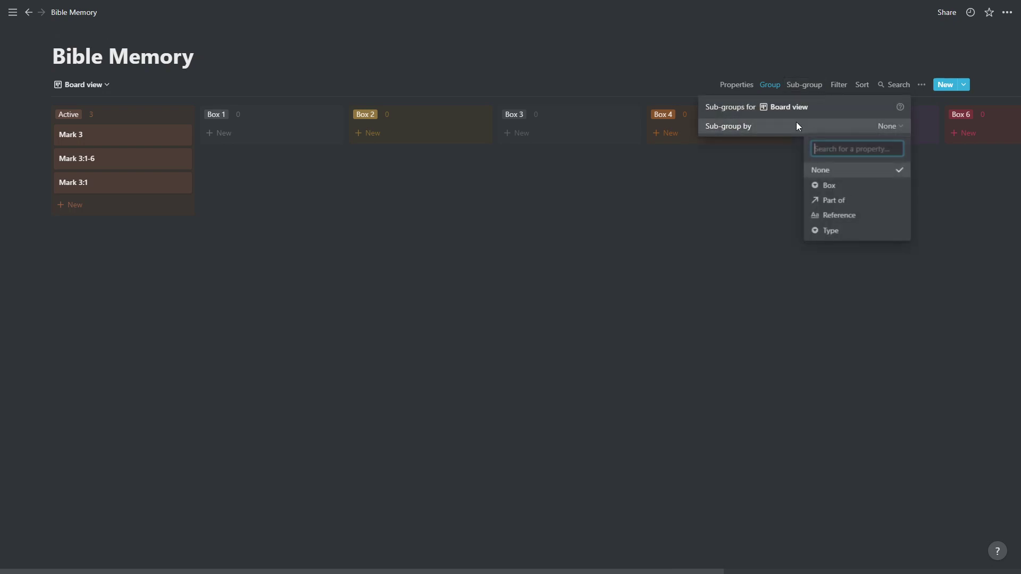
left_click(844, 230)
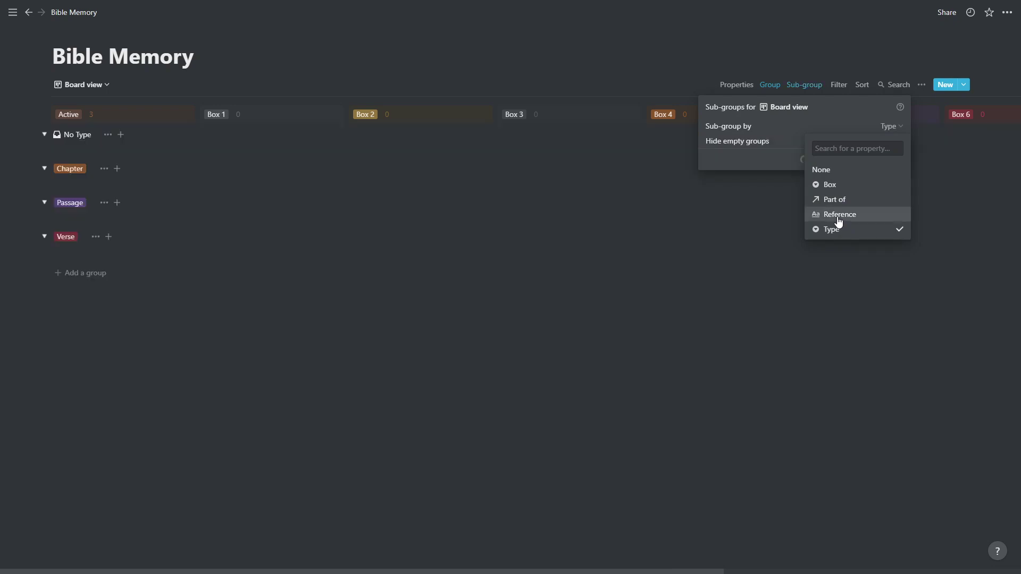
left_click(790, 131)
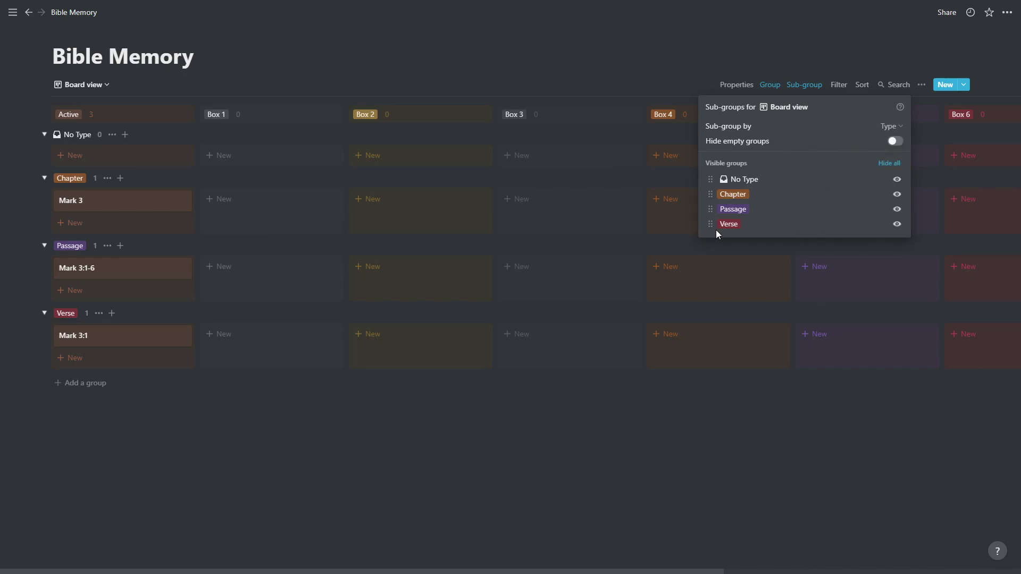
mouse_move(711, 224)
left_mouse_down()
mouse_move(714, 192)
mouse_move(711, 207)
left_mouse_up()
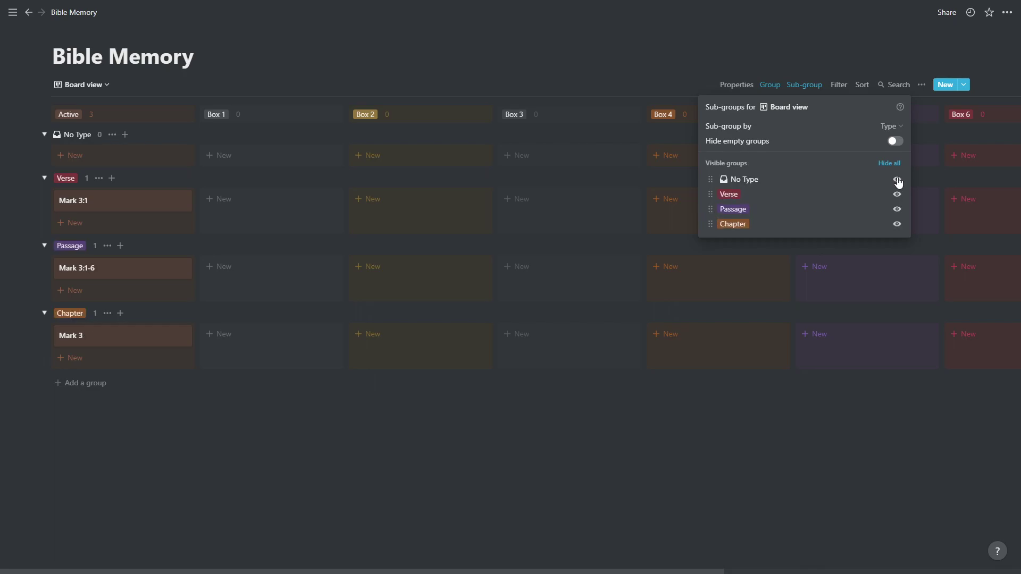
left_click(897, 180)
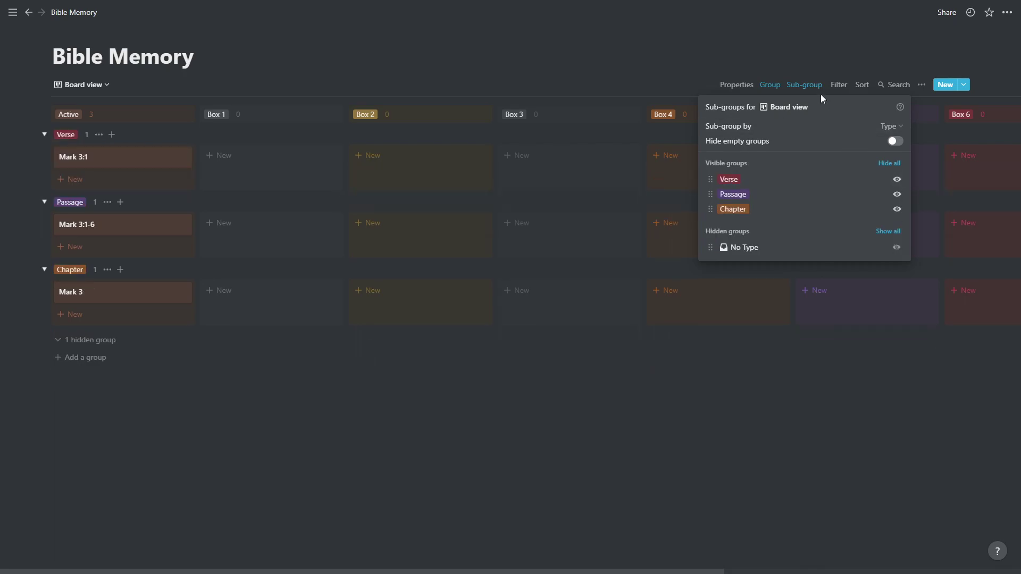
left_click(796, 63)
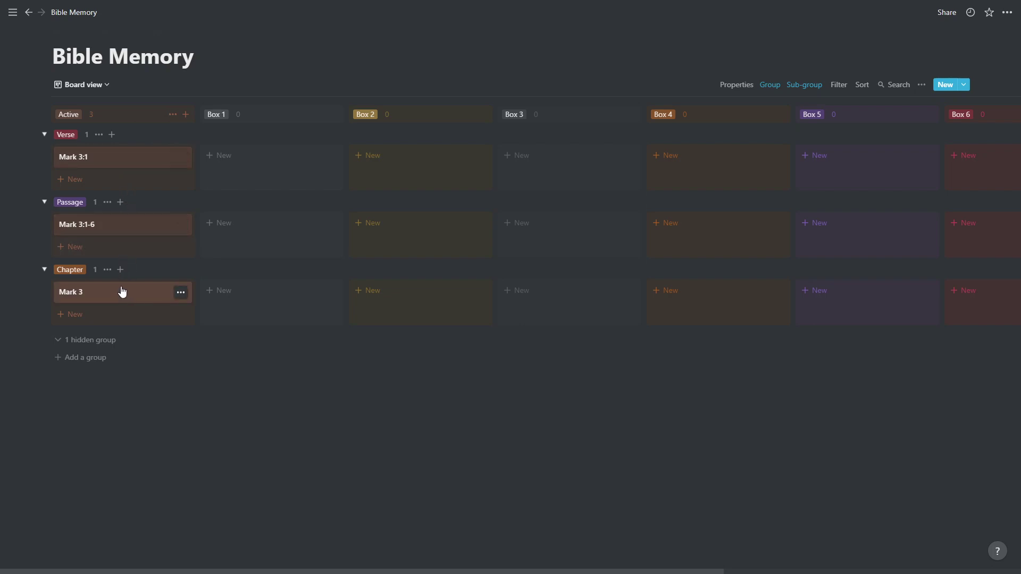
left_click(112, 161)
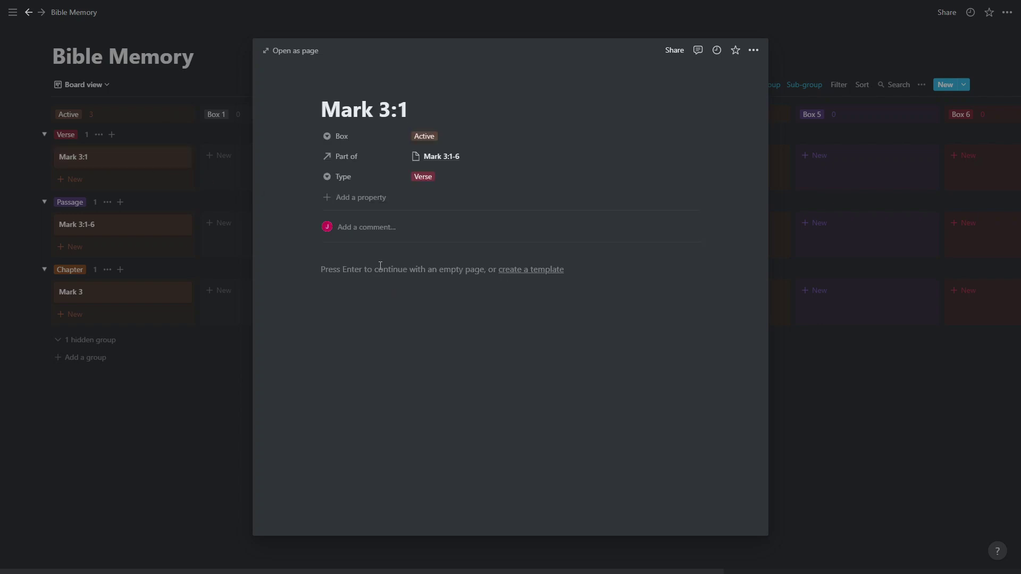
key("Return")
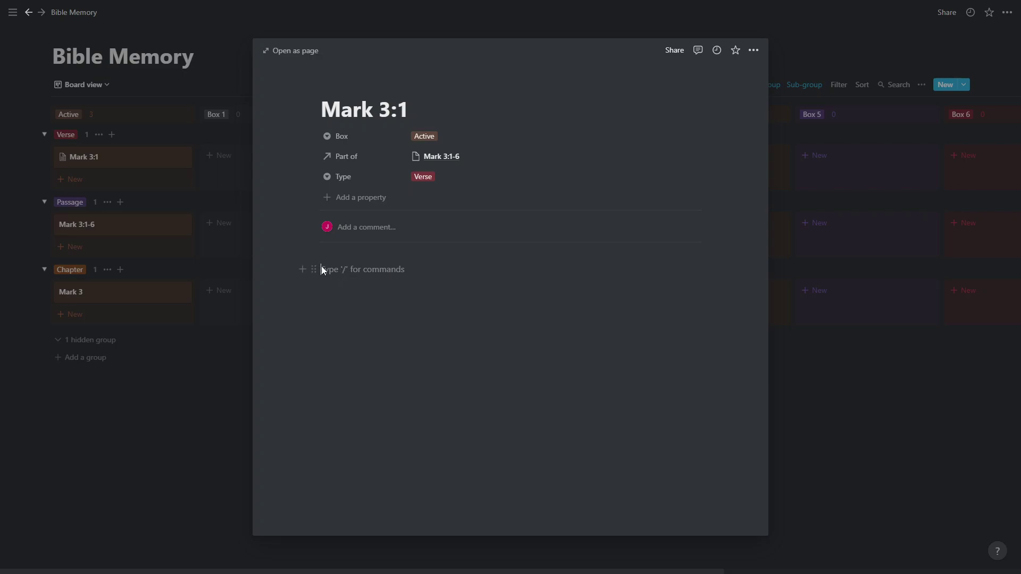
left_click(180, 382)
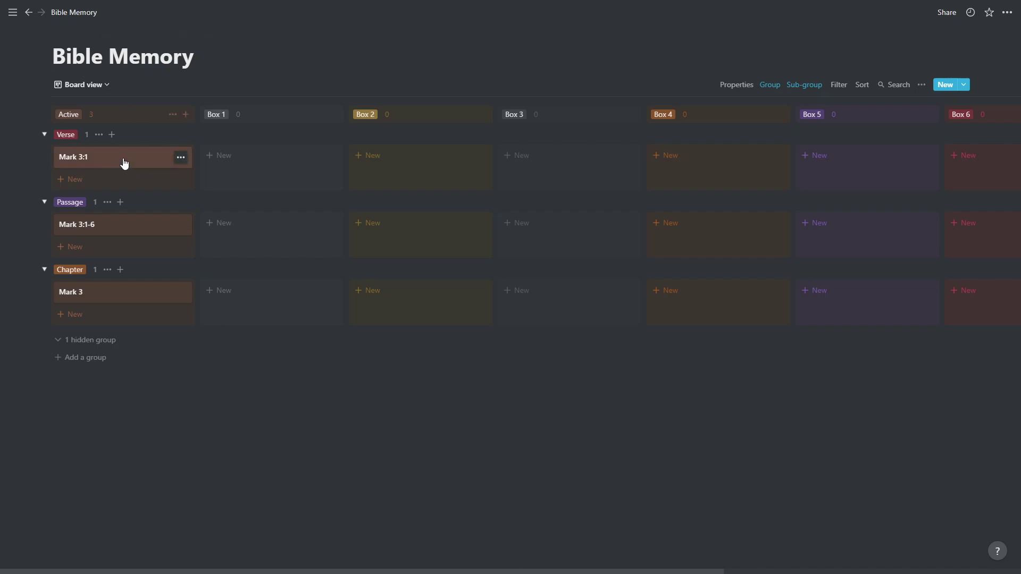
Move the Mark 3:1 card into Box 1, then colour Active green and Box 1 red.
left_click_drag(253, 173, 121, 168)
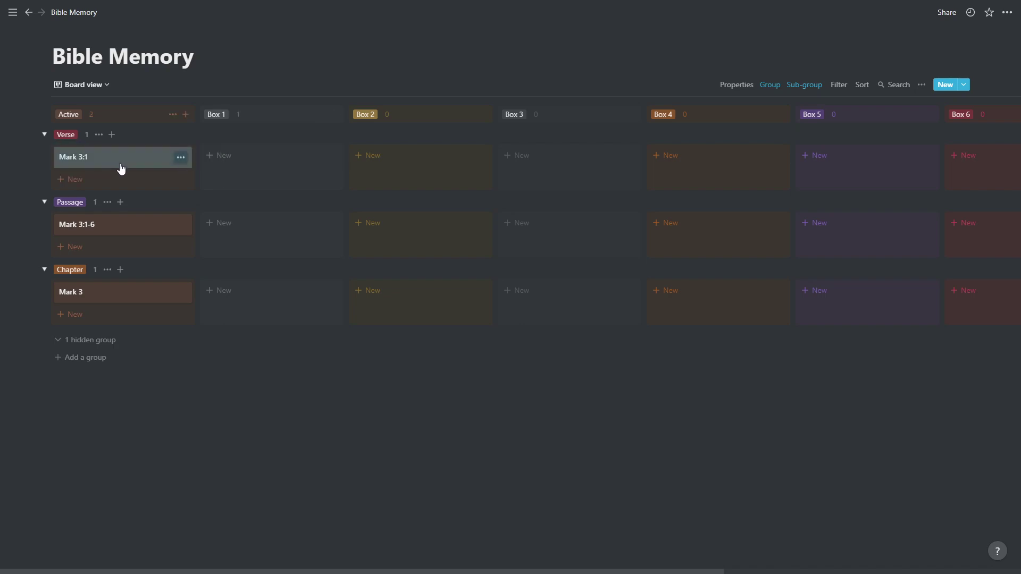
left_click(173, 116)
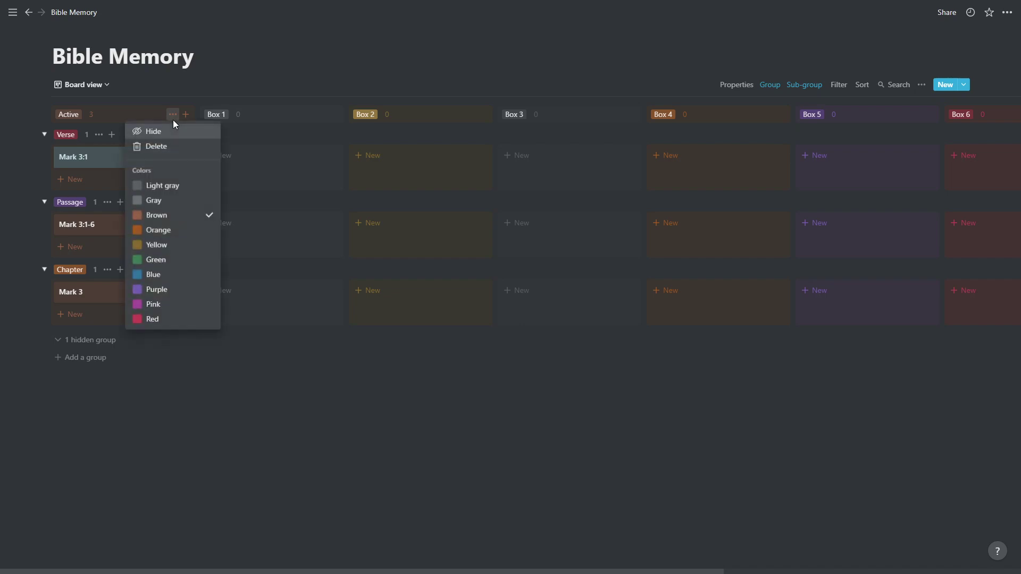
left_click(174, 264)
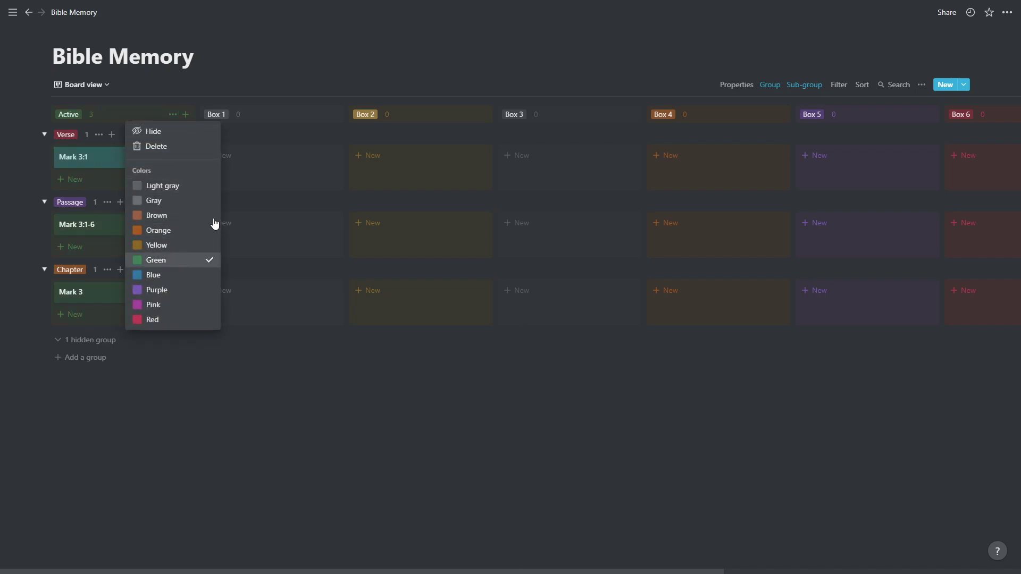
left_click(324, 118)
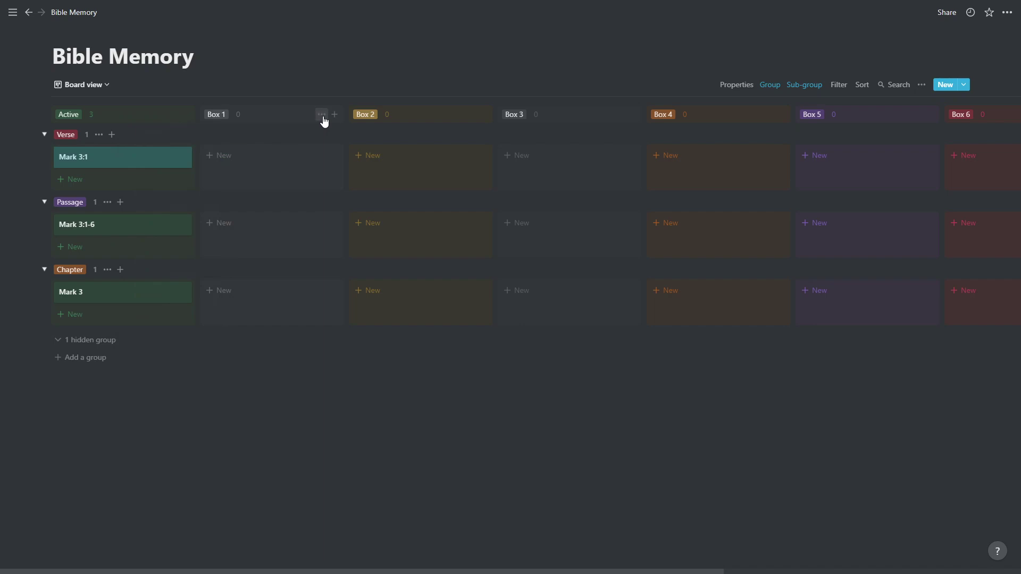
left_click(322, 115)
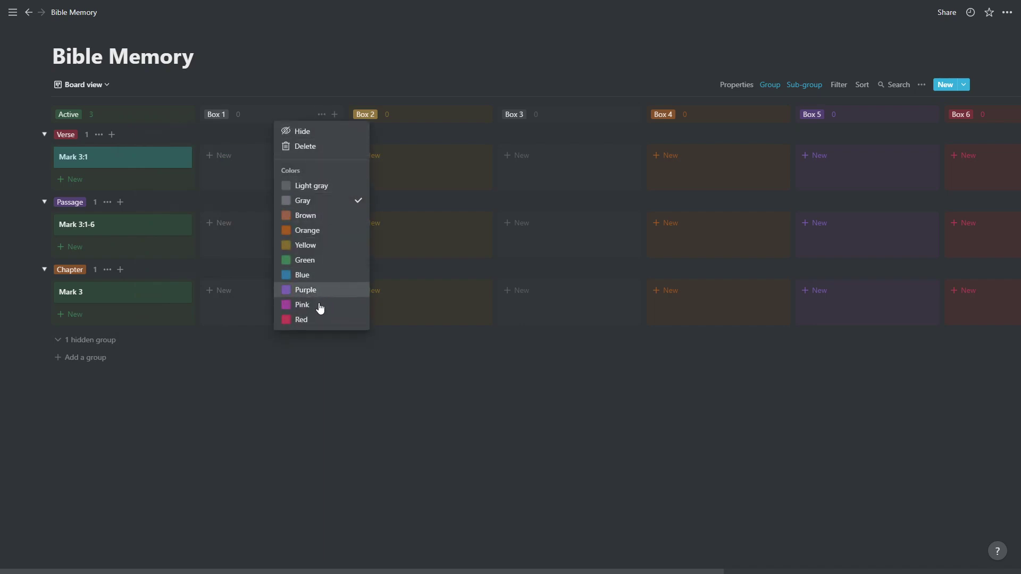
left_click(322, 322)
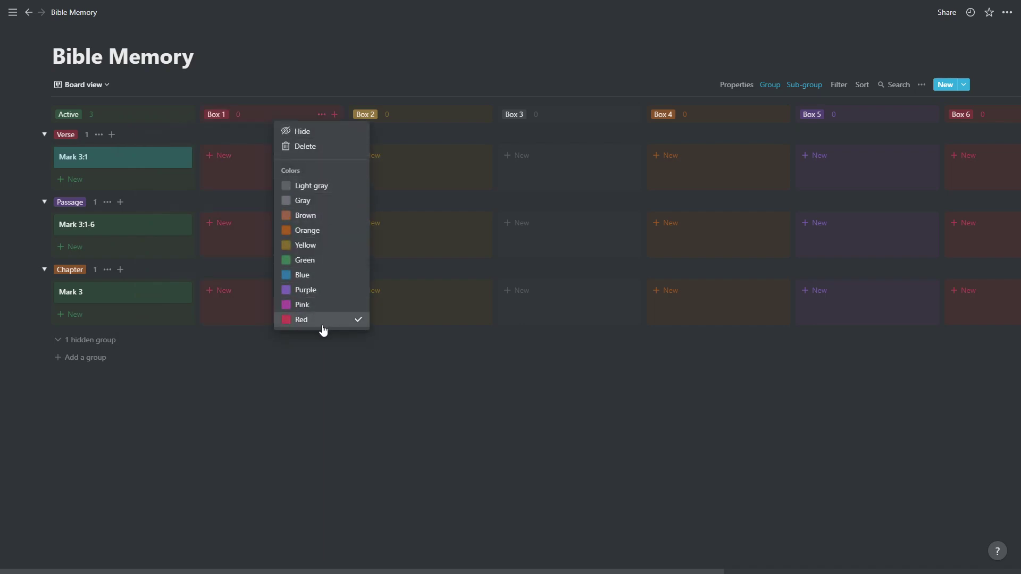
left_click(346, 351)
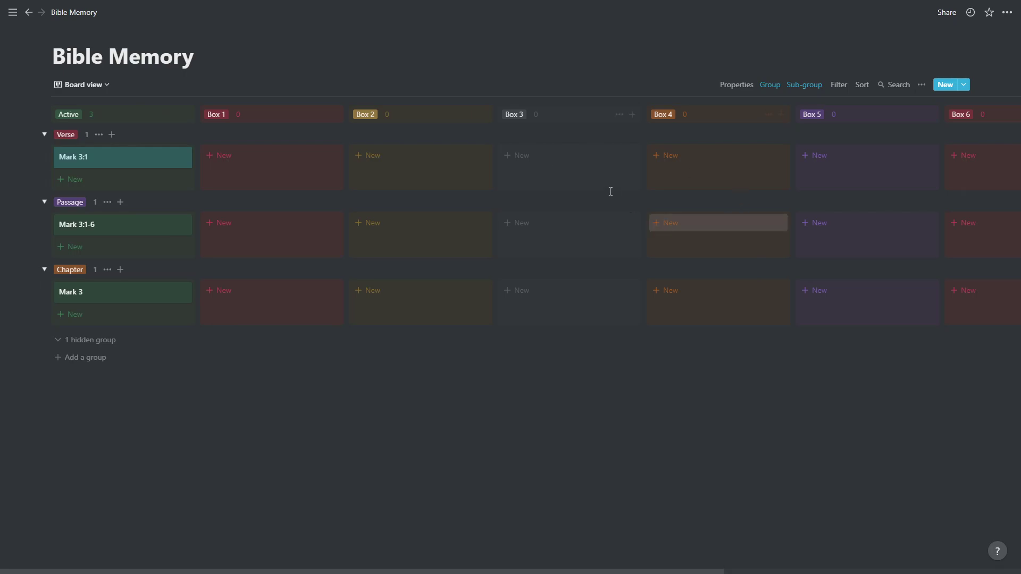
Switch to the Default table view and add a new entry named Mark 3:2.
left_click(68, 85)
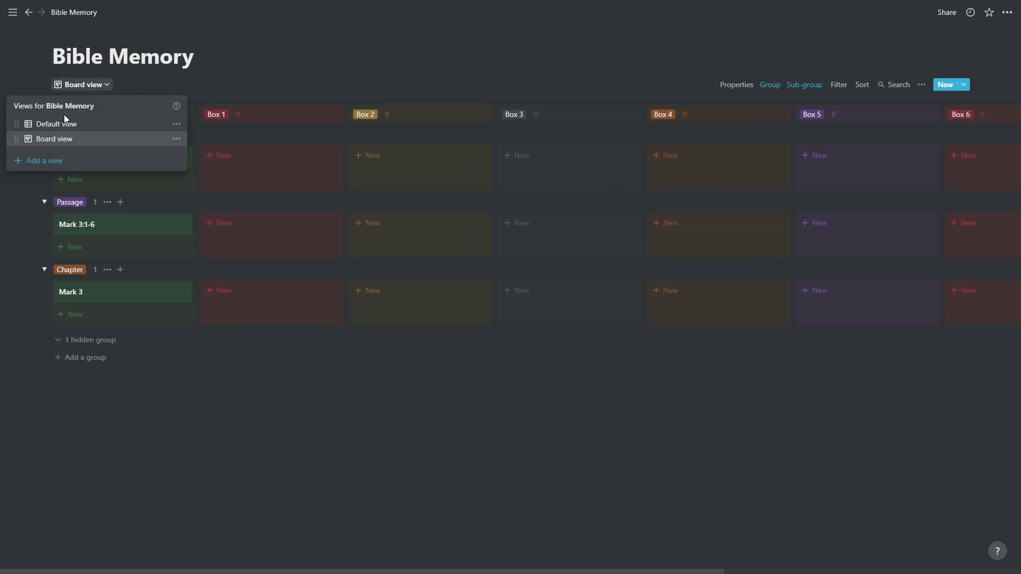
left_click(59, 126)
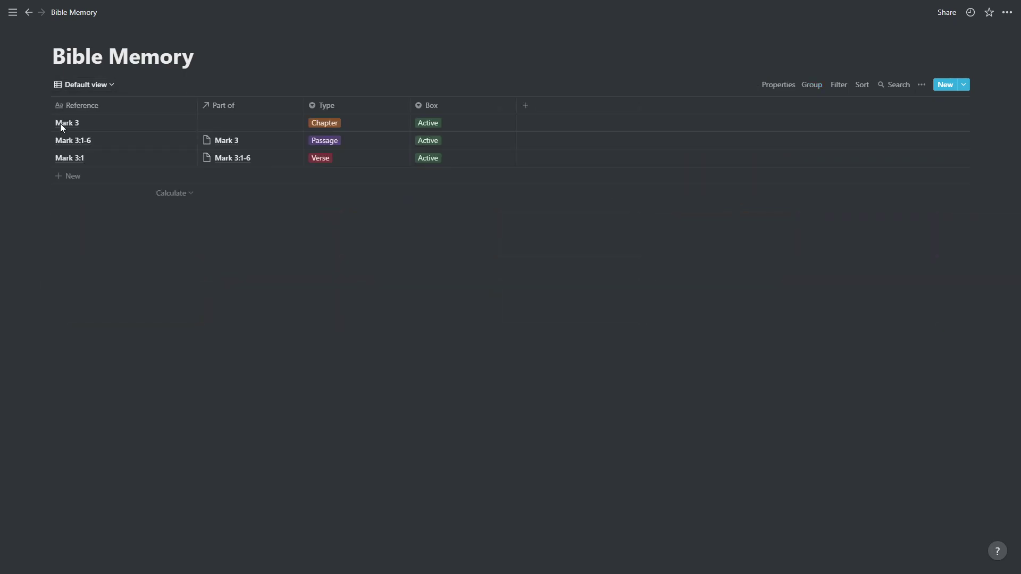
left_click(75, 181)
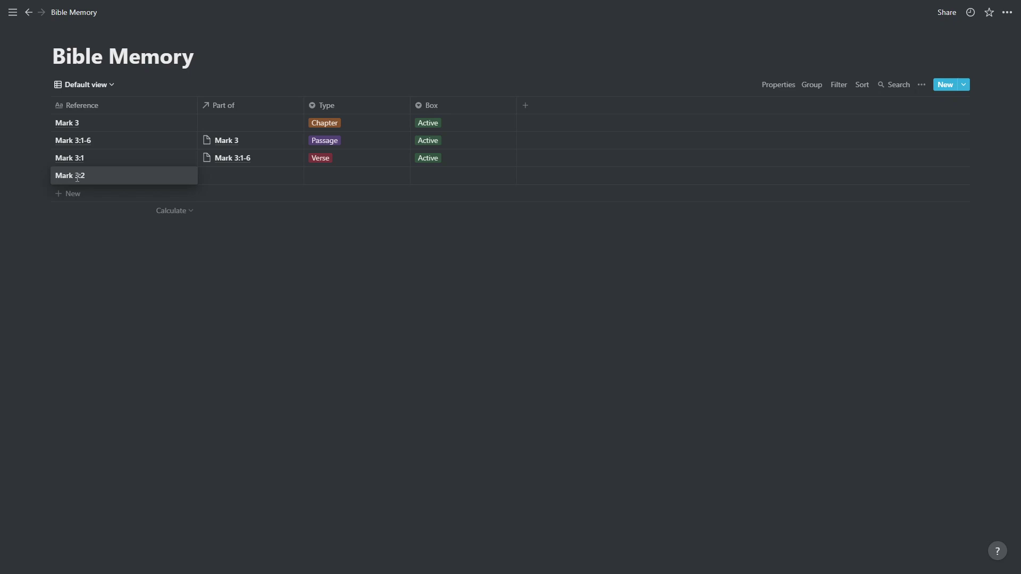
type("Mark 3:2")
key("Return")
Make Mark 3:2 part of Mark 3:1-6, with Type Verse and Box Active.
left_click(228, 173)
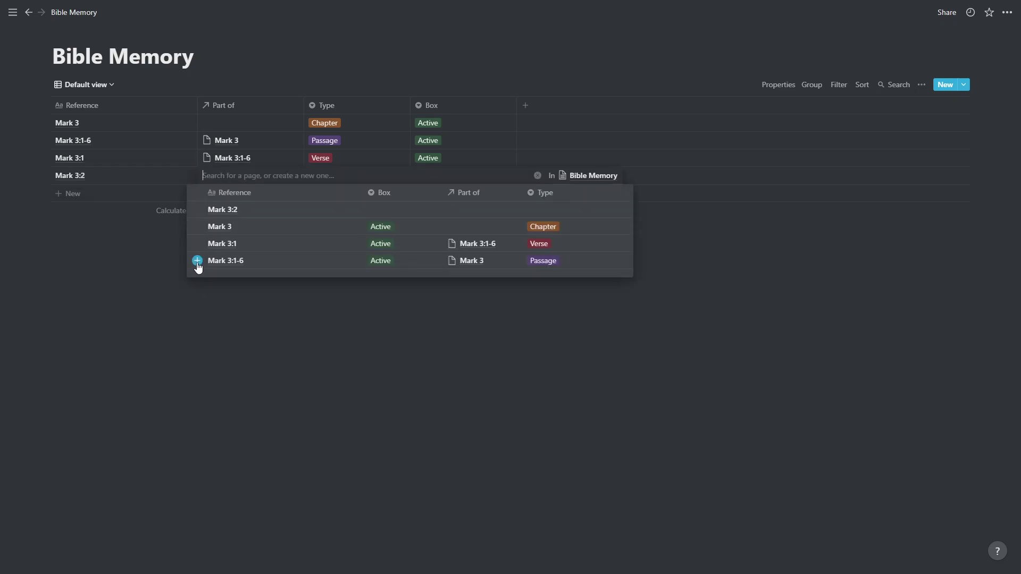
left_click(197, 263)
key("Escape")
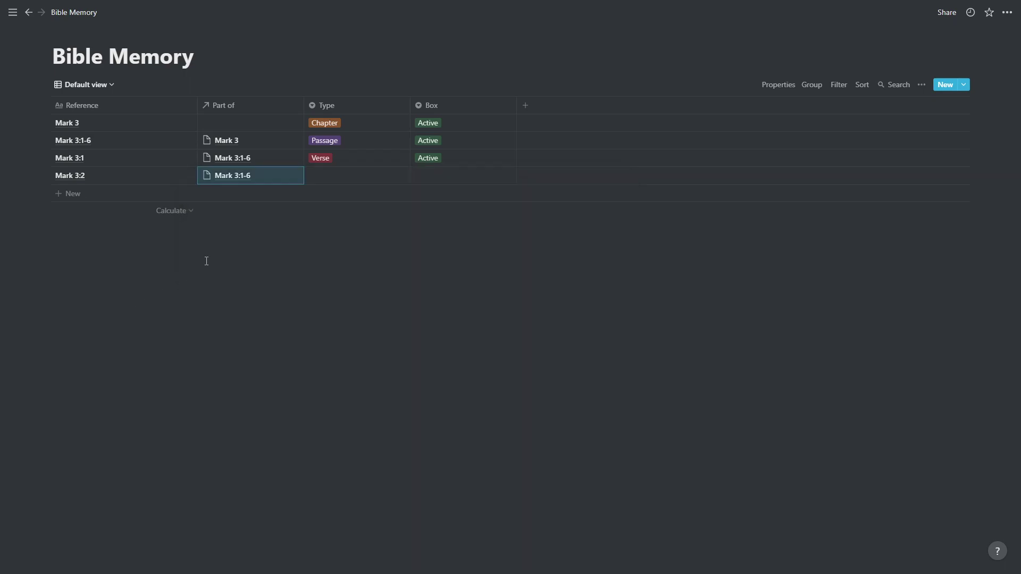
left_click(363, 175)
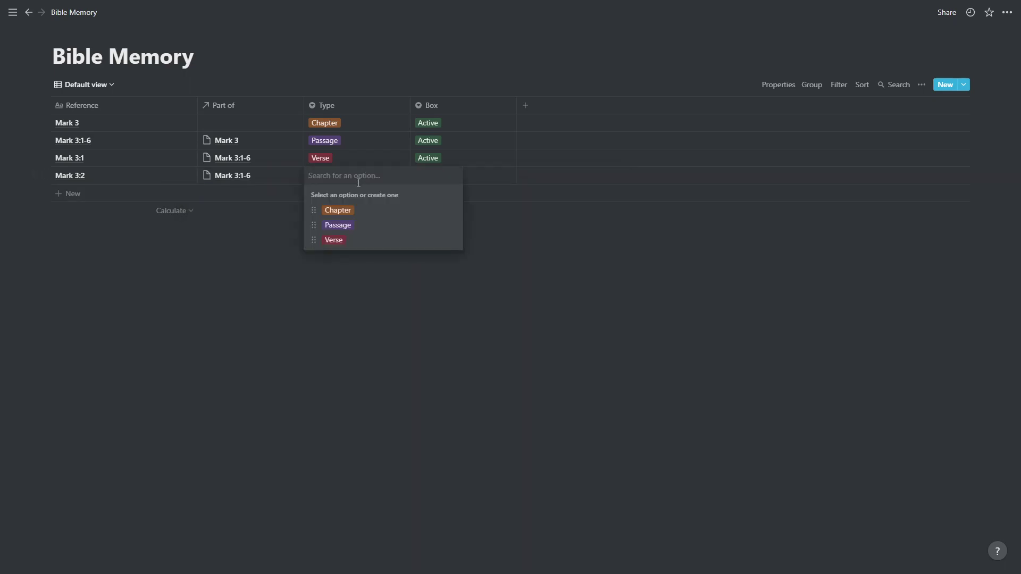
left_click(341, 241)
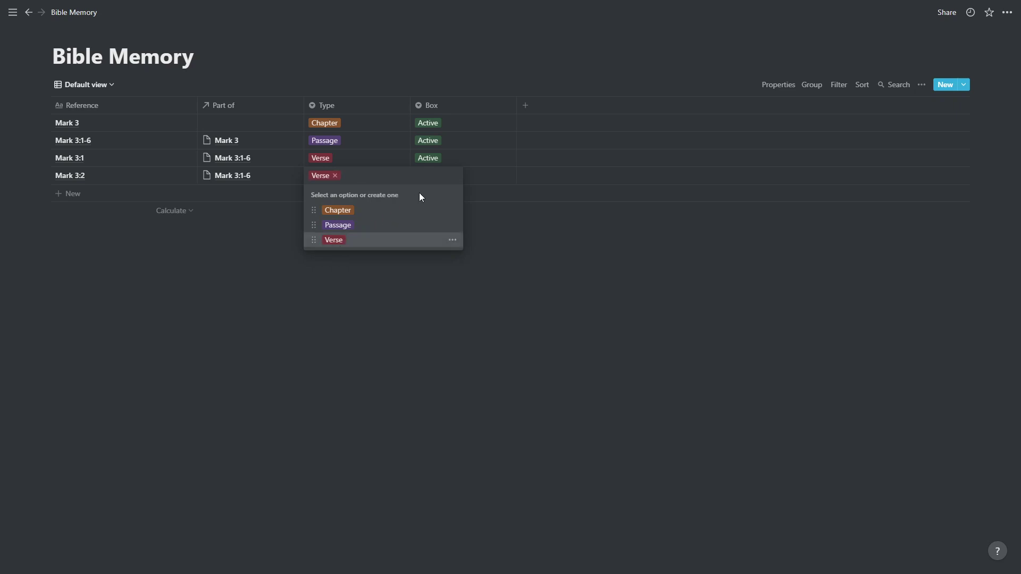
left_click(478, 173)
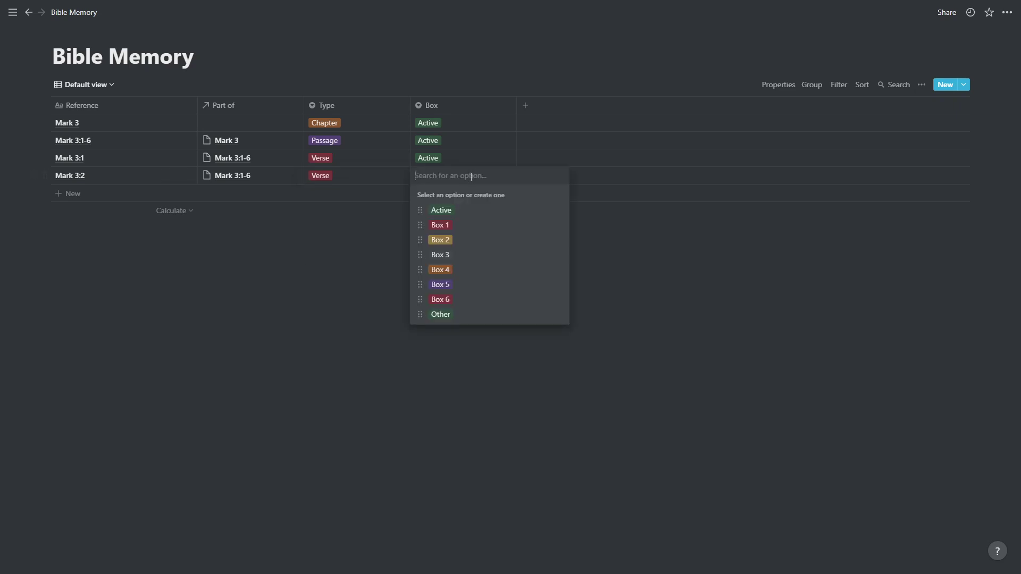
left_click(447, 211)
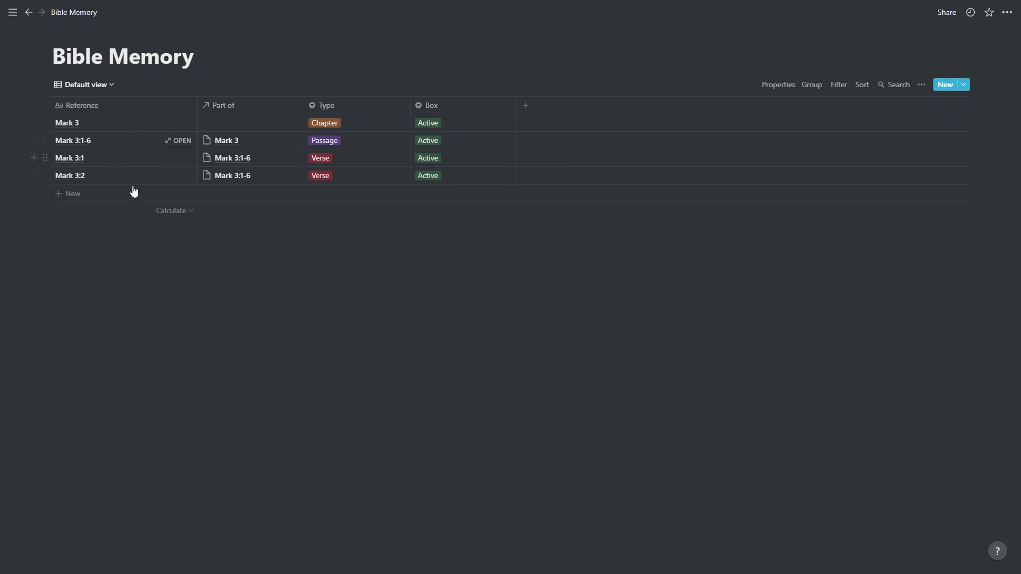
left_click(287, 180)
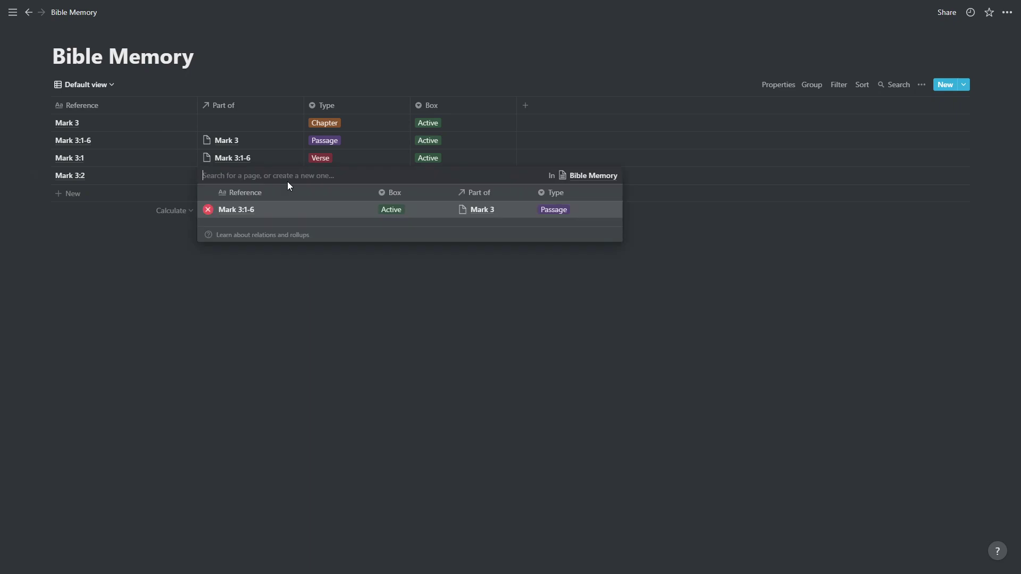
left_click(244, 210)
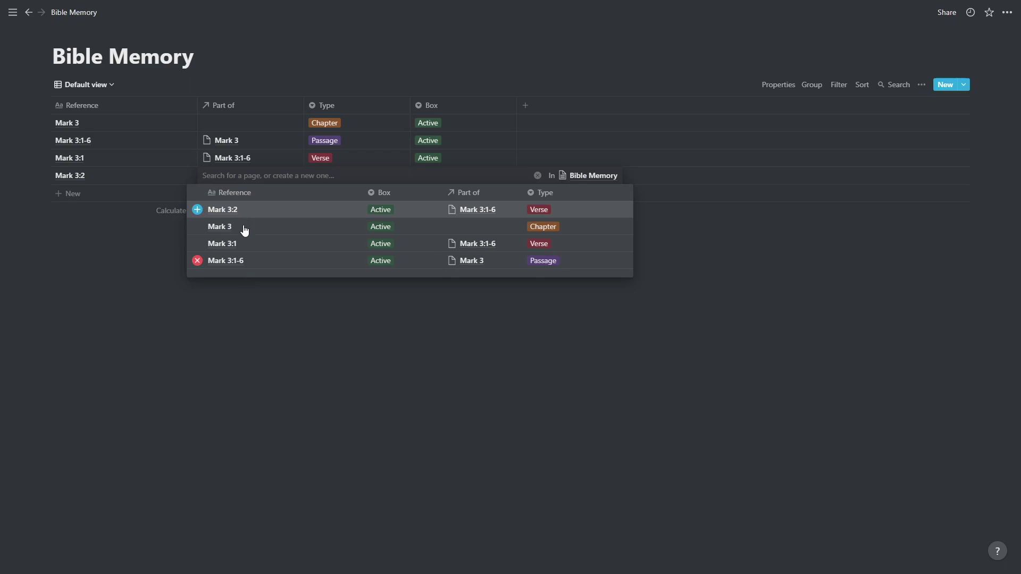
left_click(148, 280)
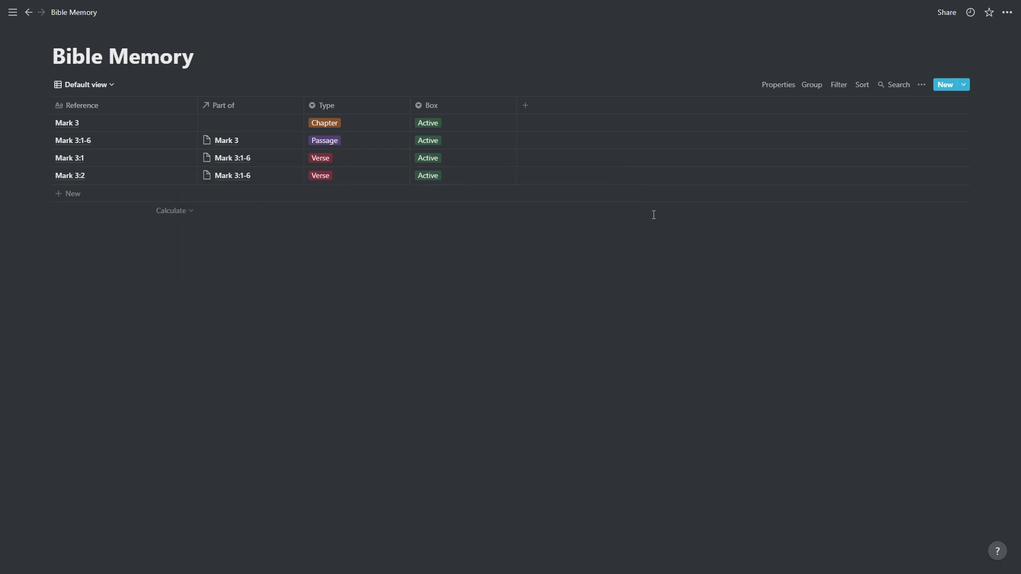
Add a new Bible Memory database template titled 'New Chapter'.
left_click(966, 86)
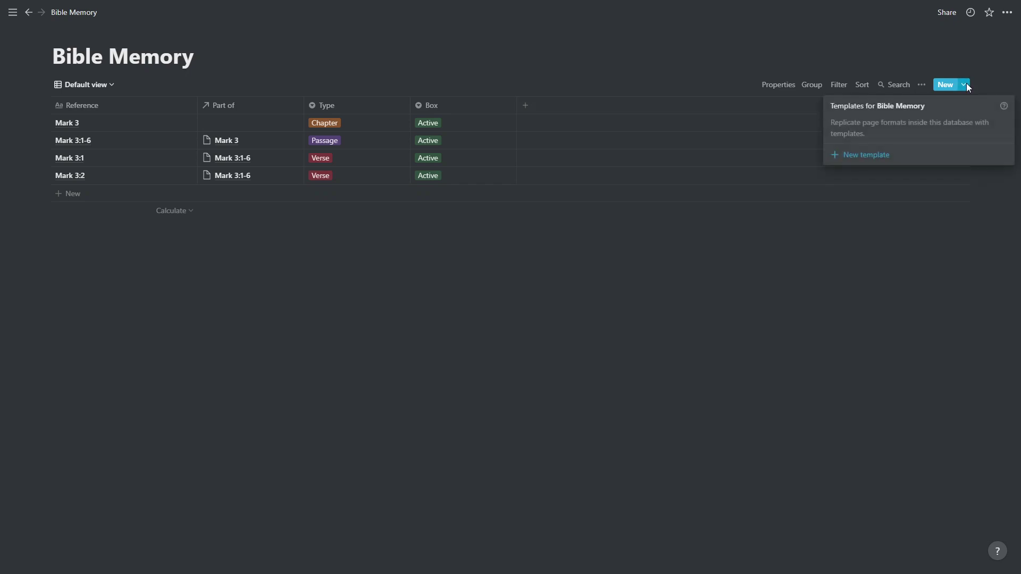
left_click(867, 155)
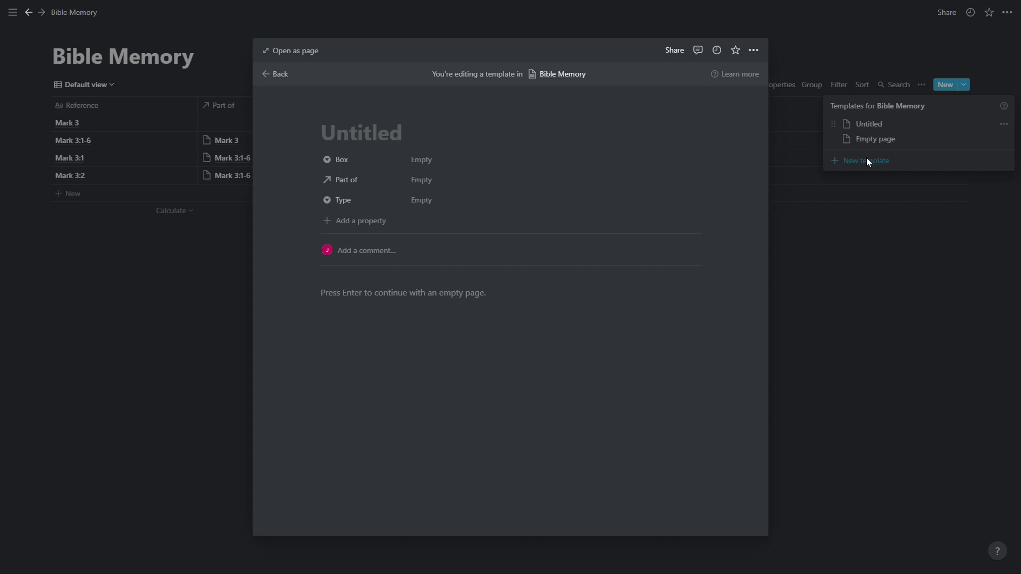
type("New CHapter")
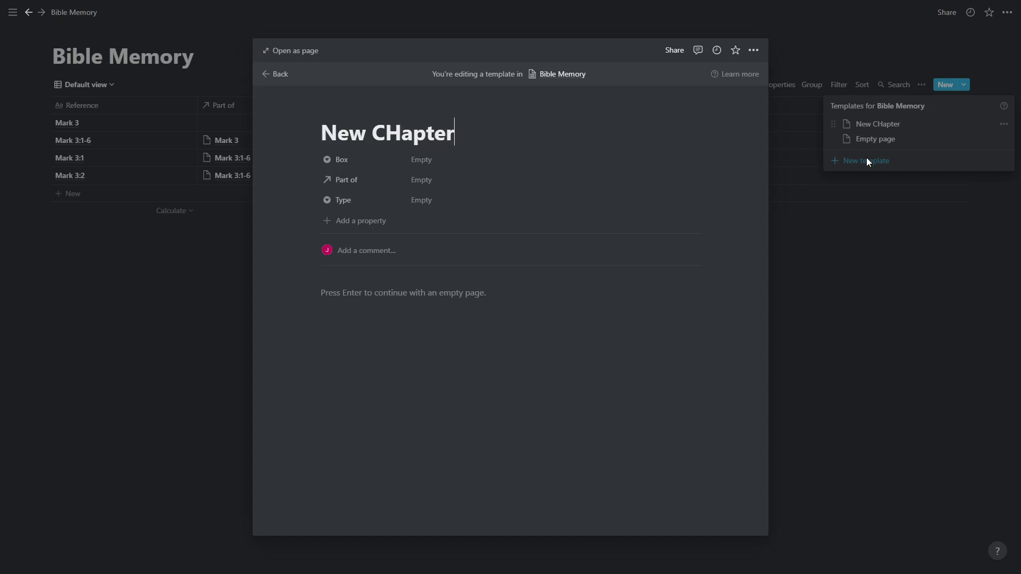
key("BackSpace")
key("BackSpace")
key("BackSpace")
key("BackSpace")
key("BackSpace")
key("BackSpace")
type("hapter")
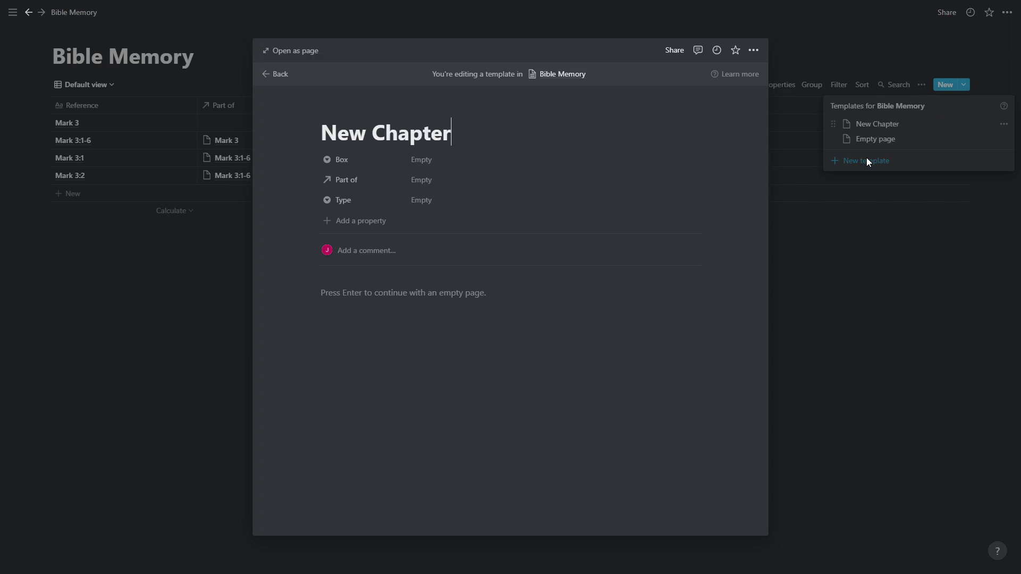
Insert a linked view of the Bible Memory database into the template body via /linked.
left_click(442, 294)
type("/")
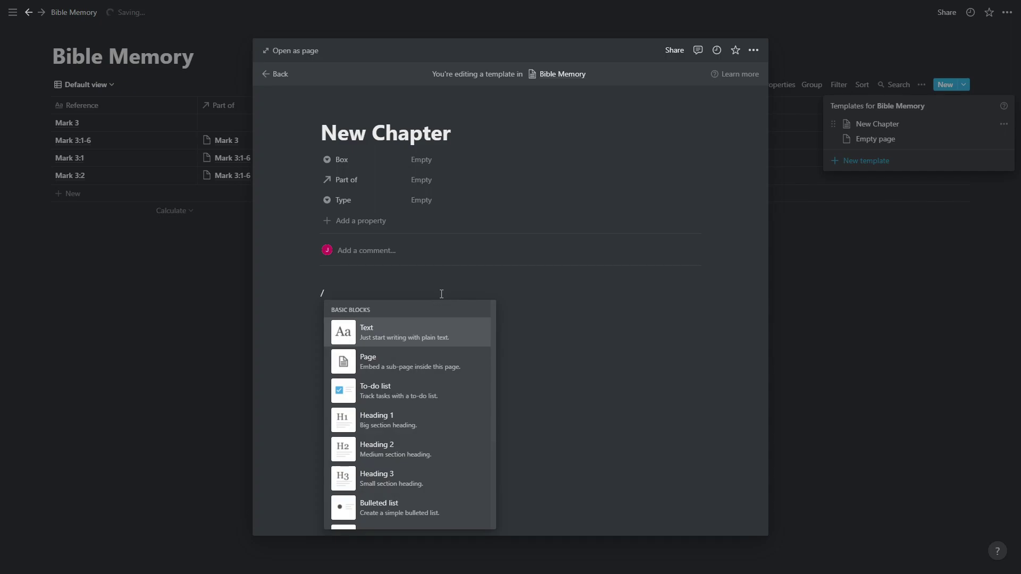
type("linked")
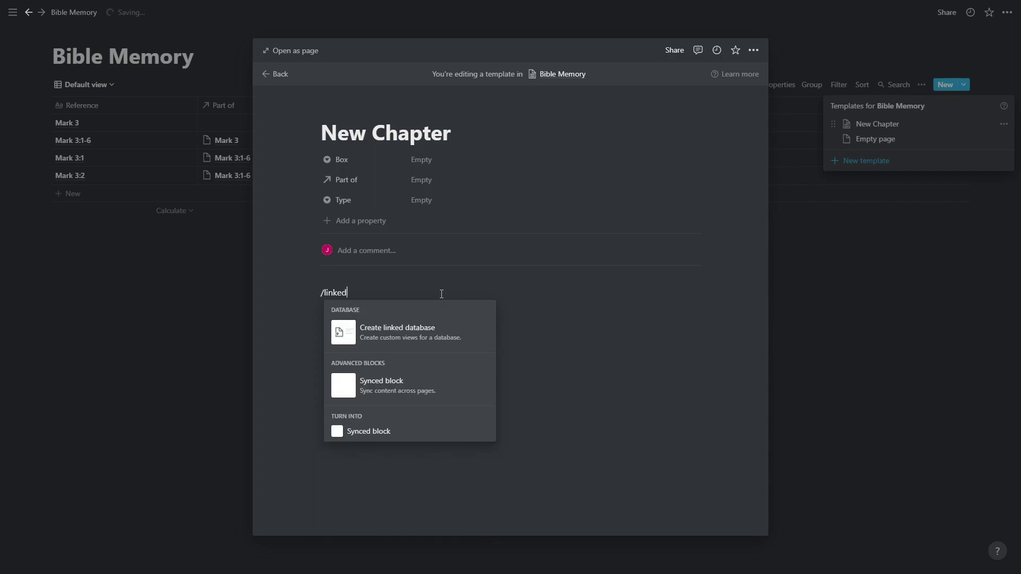
left_click(460, 333)
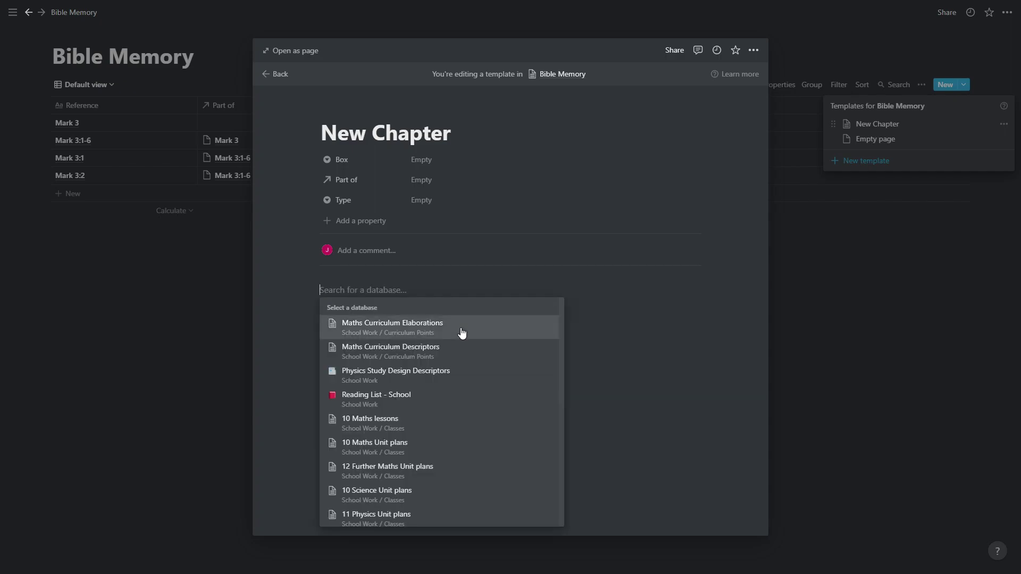
type("Bible Memory")
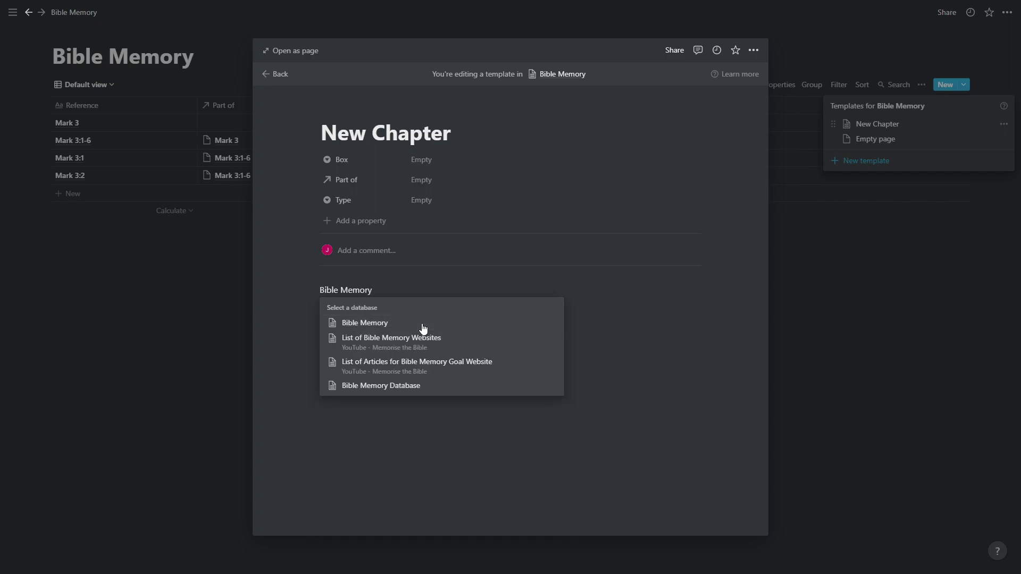
left_click(422, 324)
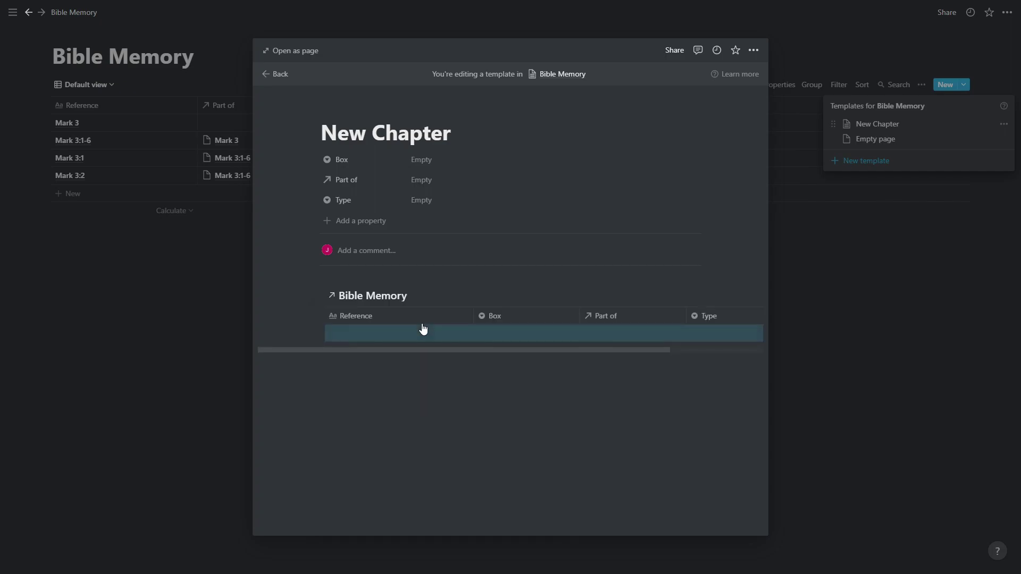
Turn on Full width for the New Chapter template page.
left_click(754, 50)
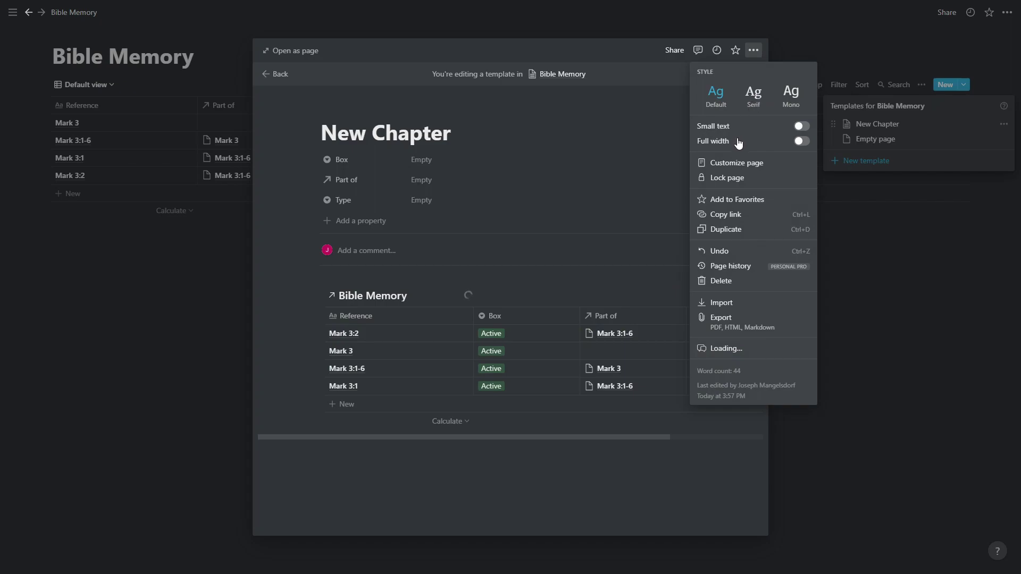
left_click(808, 141)
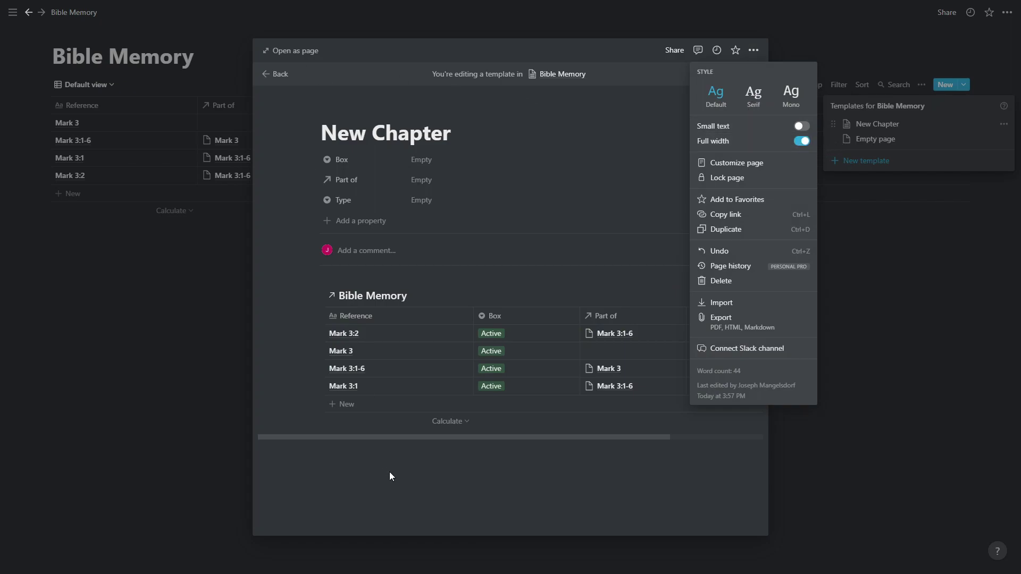
left_click(385, 433)
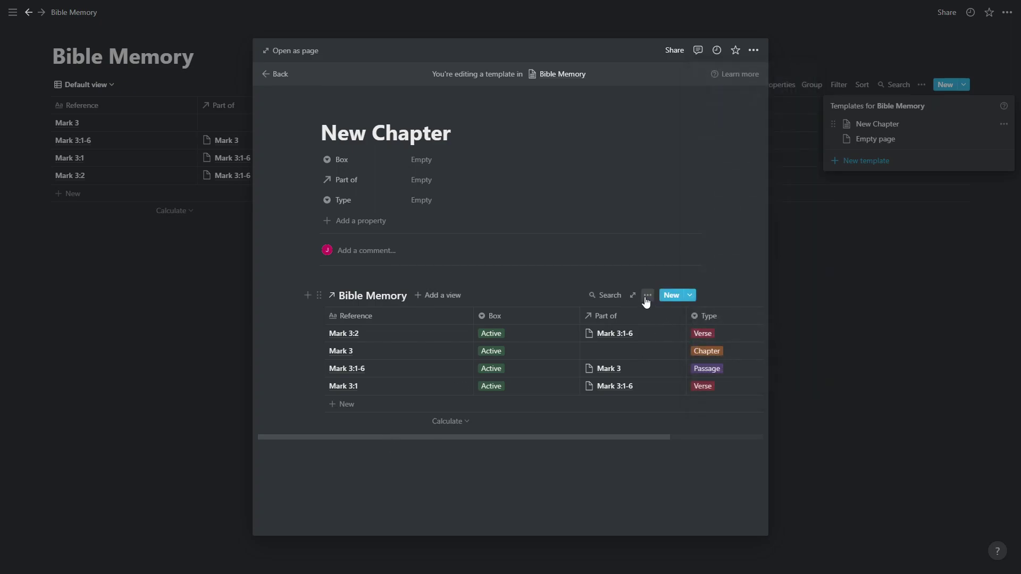
Filter the linked table to entries whose Part of contains New Chapter.
left_click(647, 296)
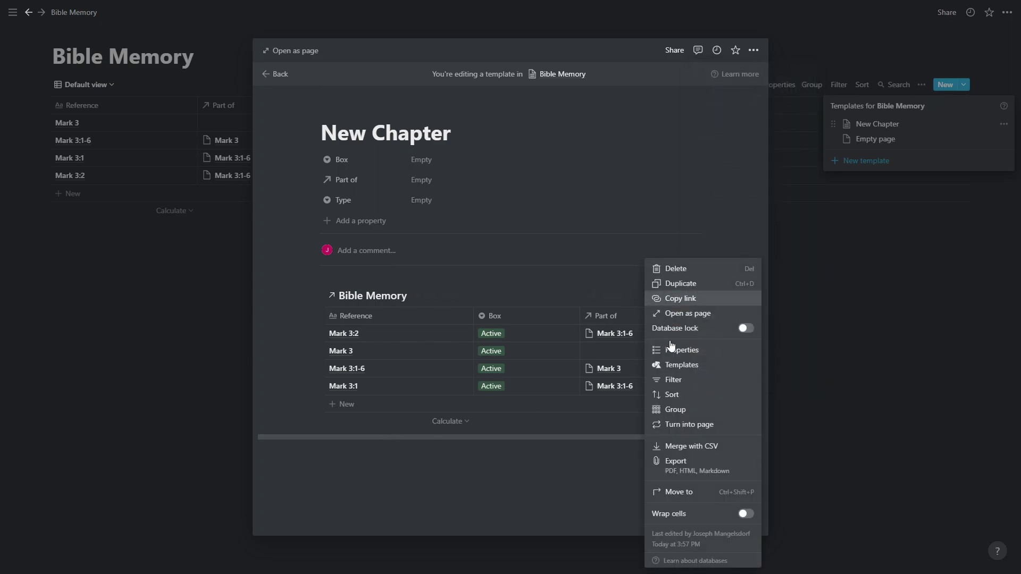
left_click(690, 382)
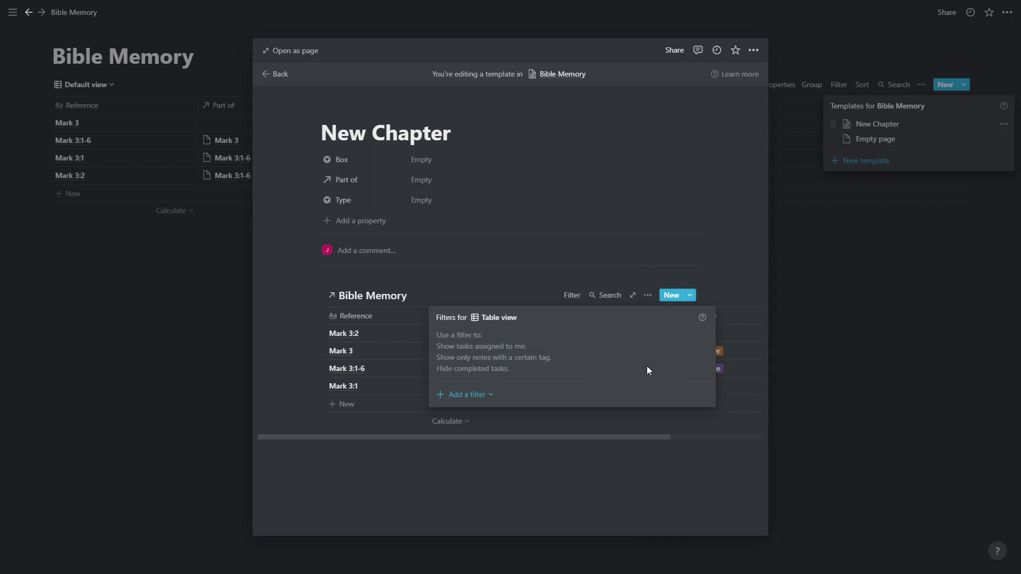
left_click(452, 397)
left_click(523, 415)
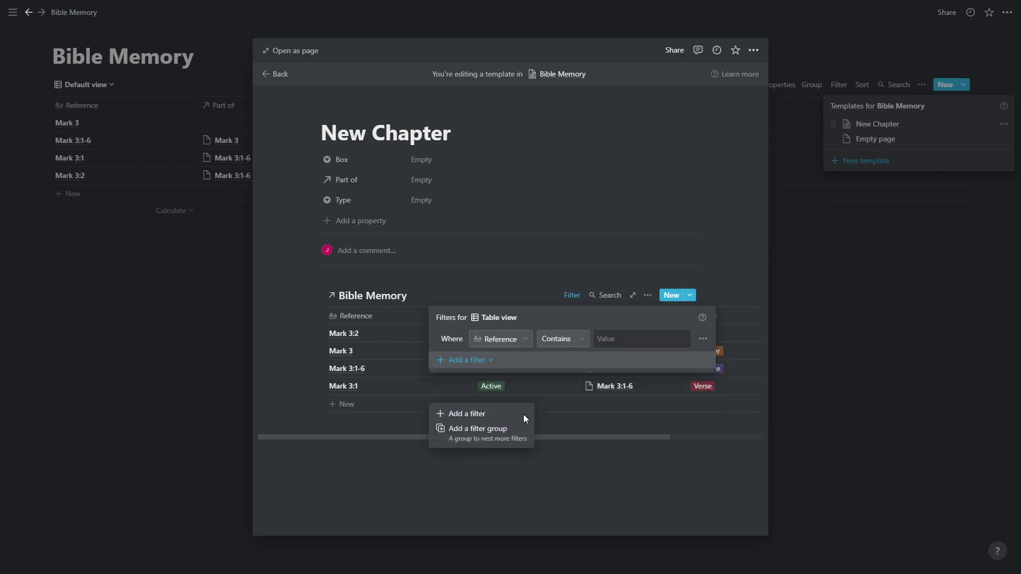
left_click(507, 340)
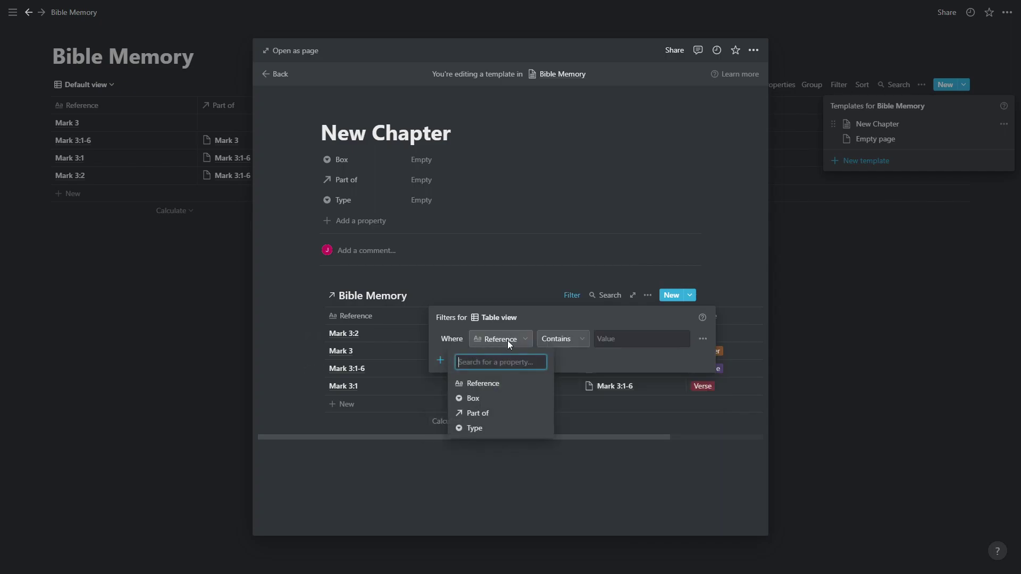
left_click(492, 412)
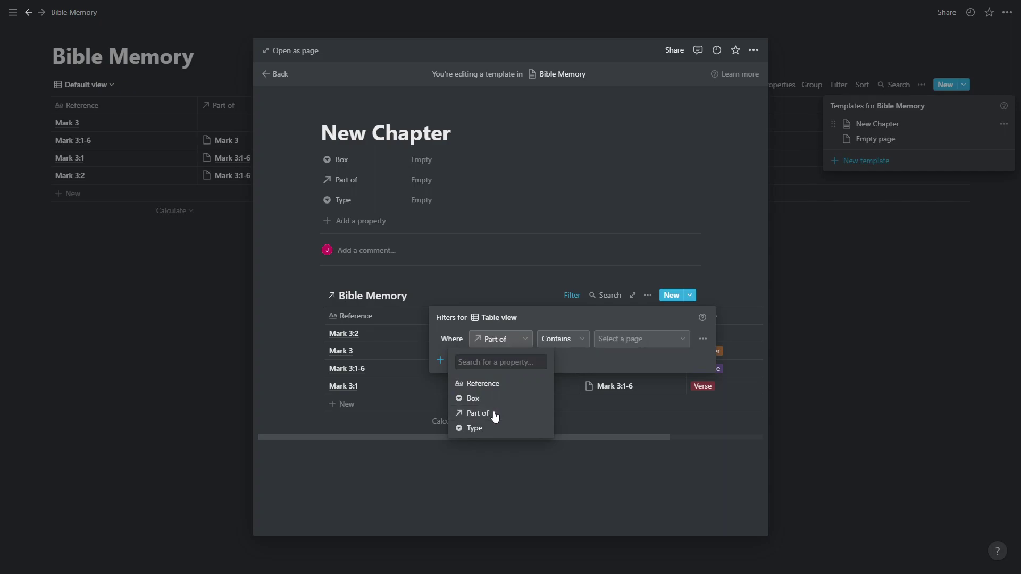
left_click(637, 339)
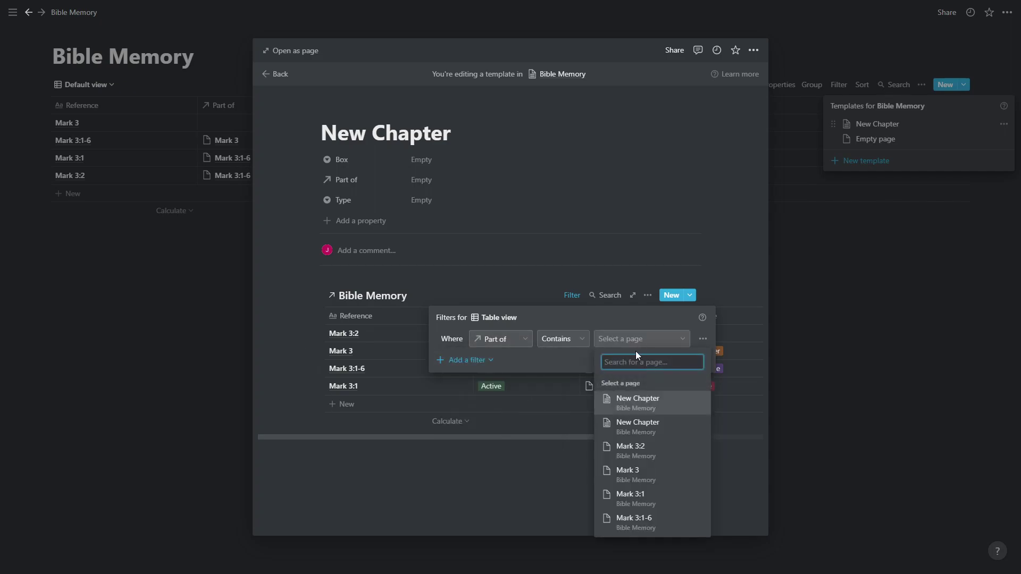
left_click(673, 401)
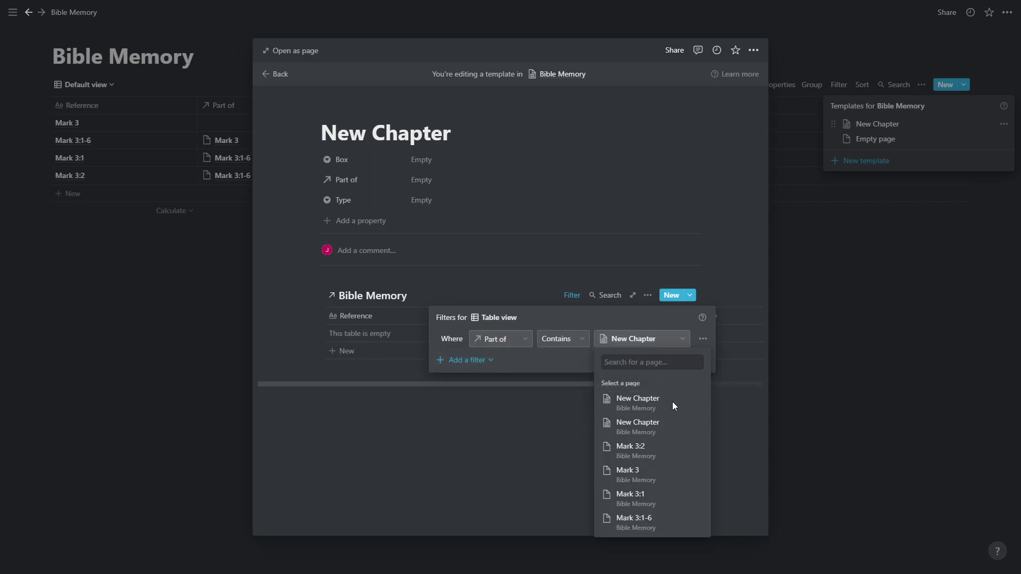
left_click(522, 282)
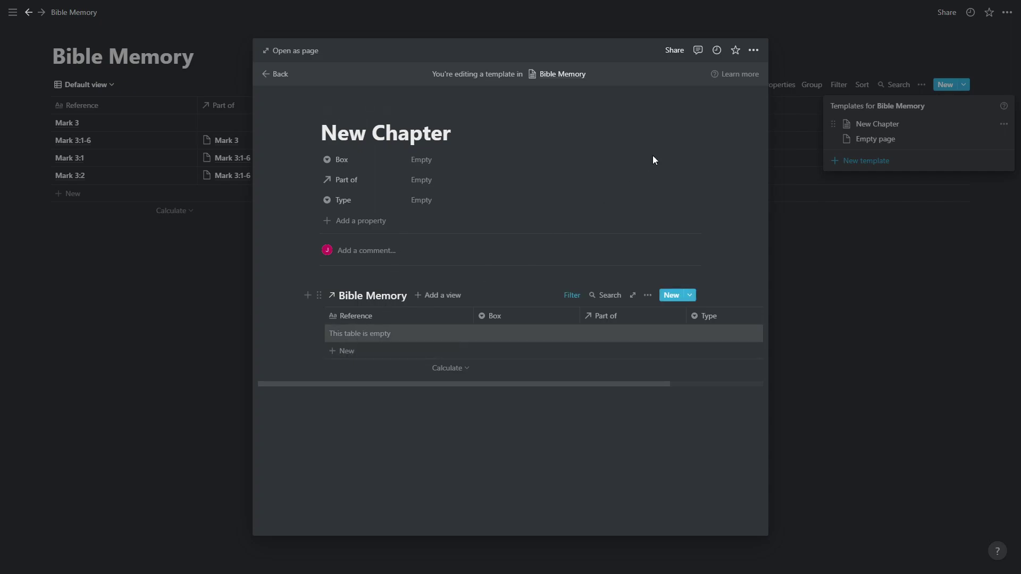
Add a second filter to the linked table requiring Box is Active.
left_click(573, 301)
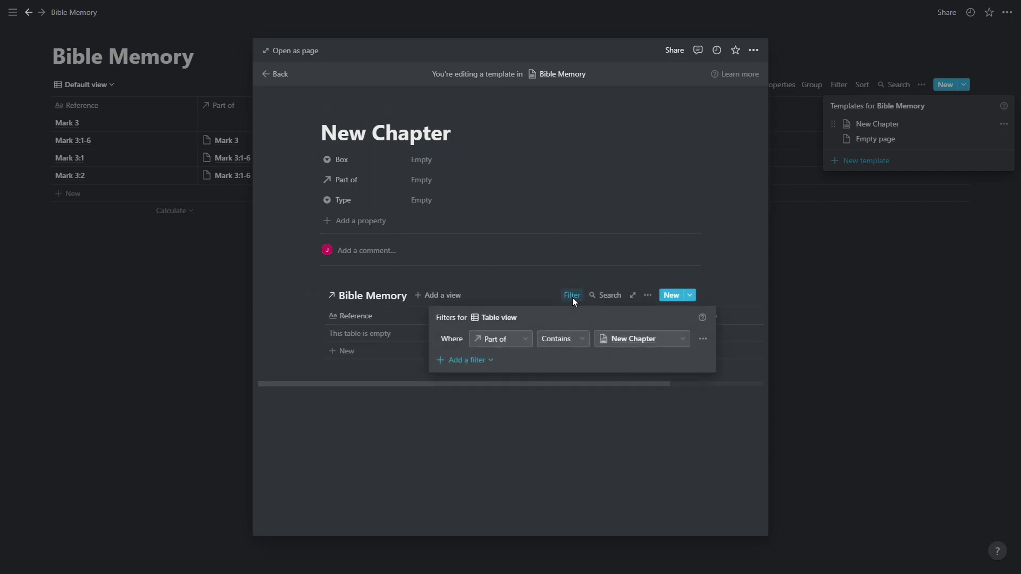
left_click(476, 360)
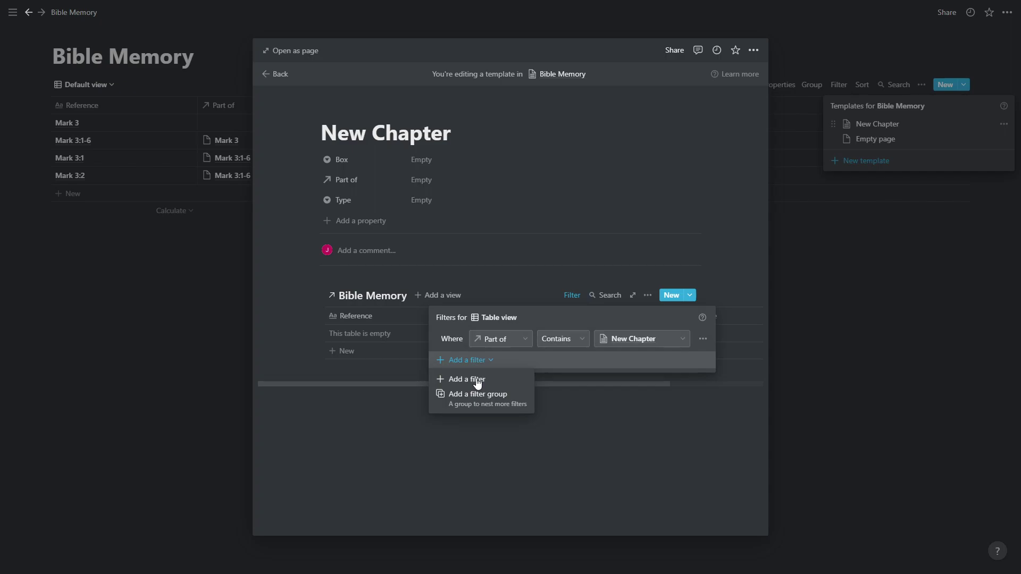
left_click(474, 380)
left_click(485, 366)
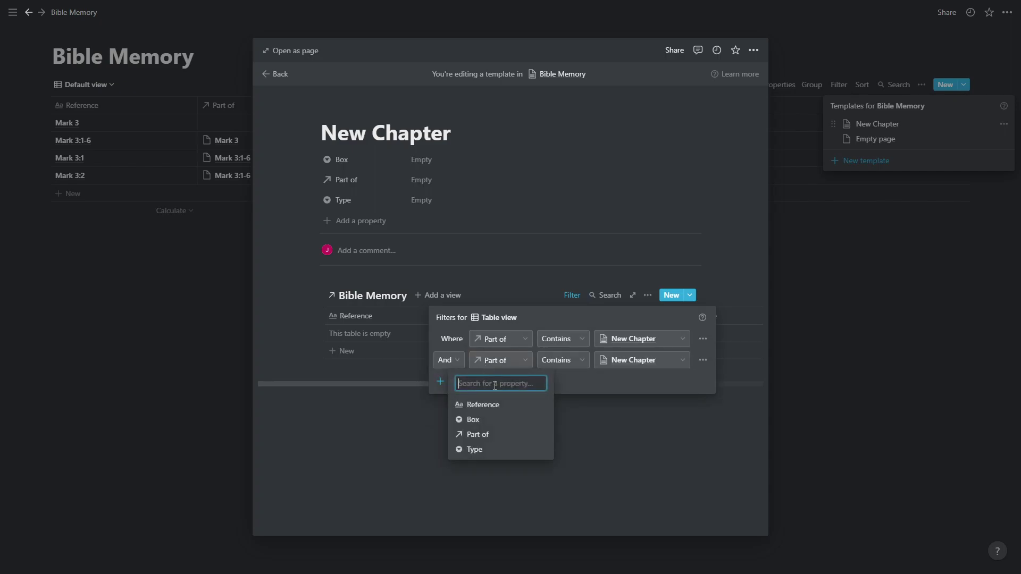
left_click(496, 421)
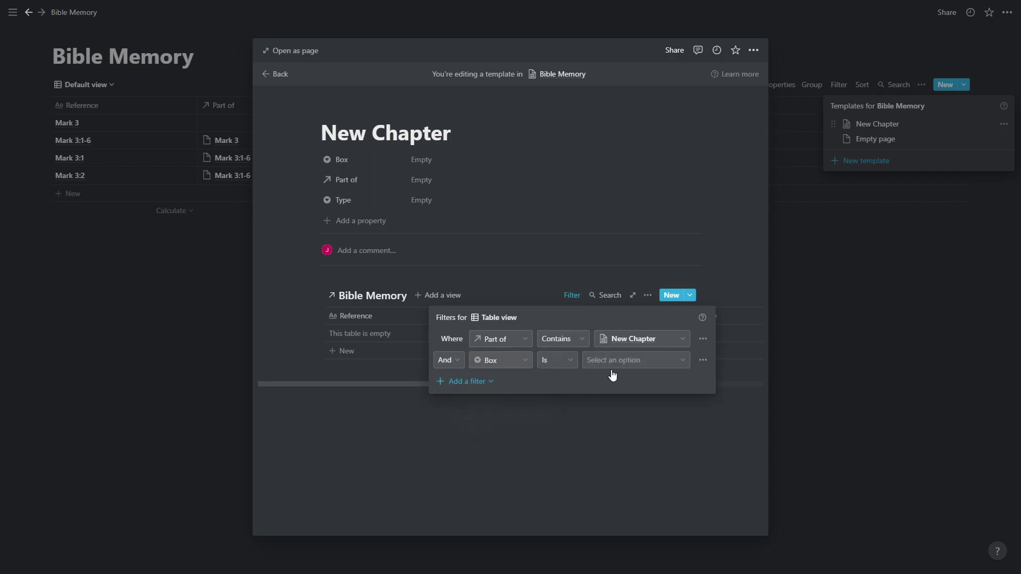
left_click(643, 360)
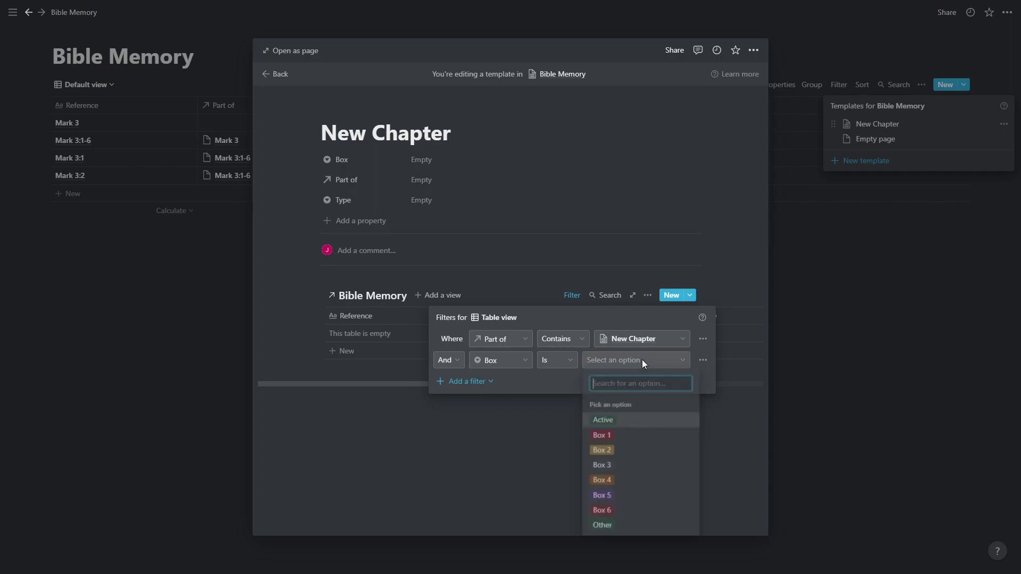
left_click(638, 421)
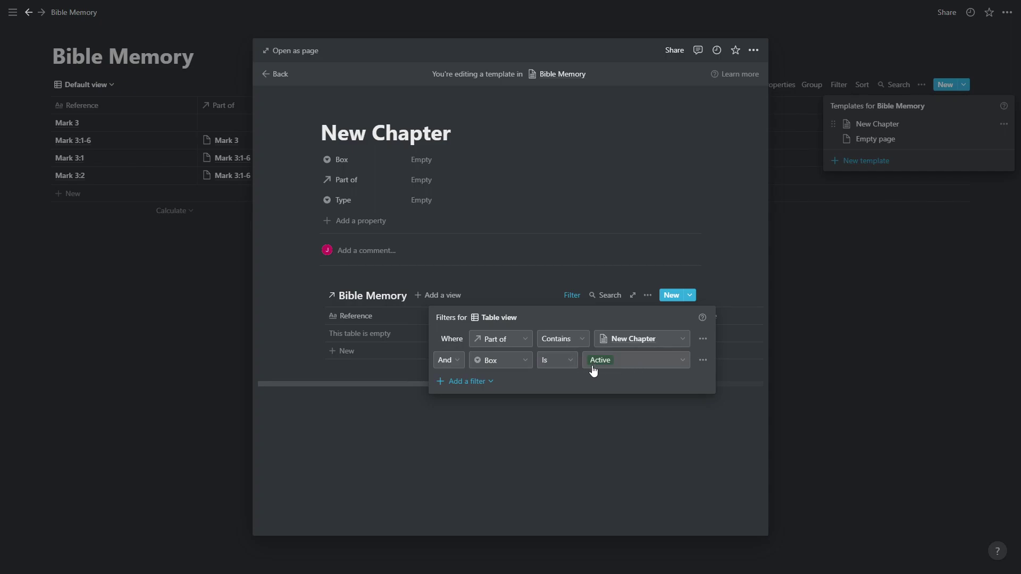
Add a third filter requiring Type is Passage, then close the template editor.
left_click(478, 383)
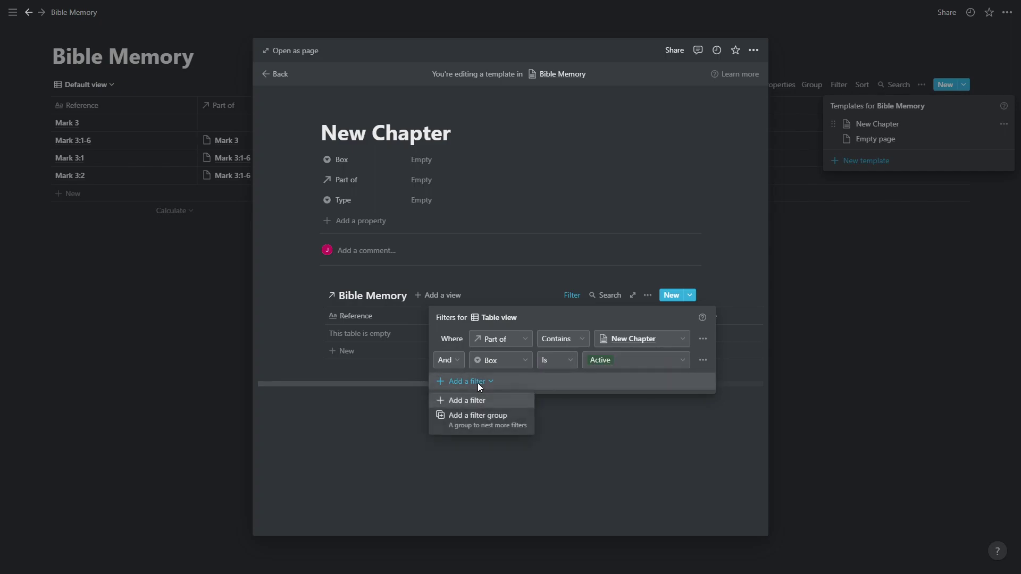
left_click(478, 400)
left_click(494, 384)
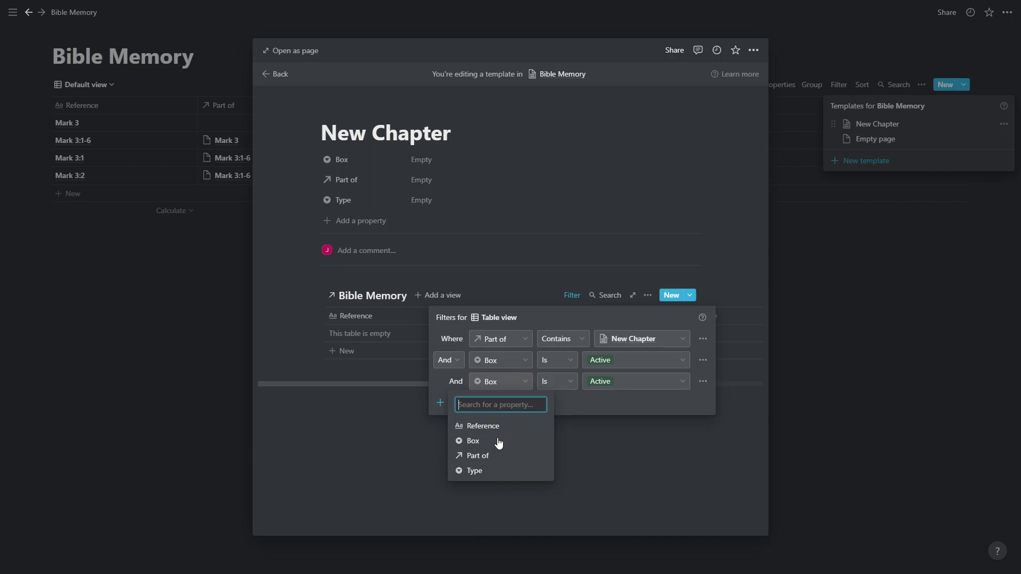
left_click(495, 469)
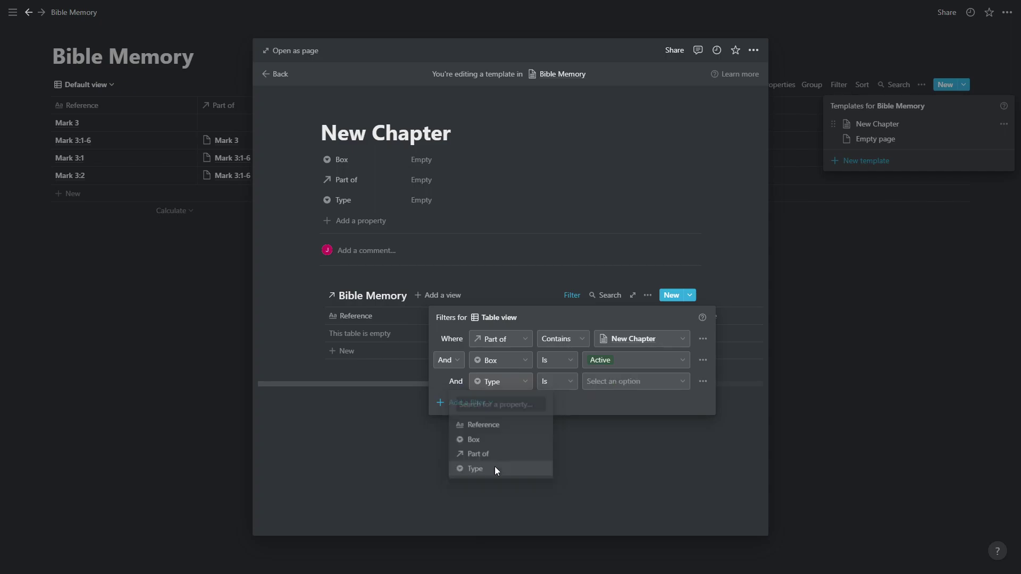
left_click(627, 382)
left_click(646, 457)
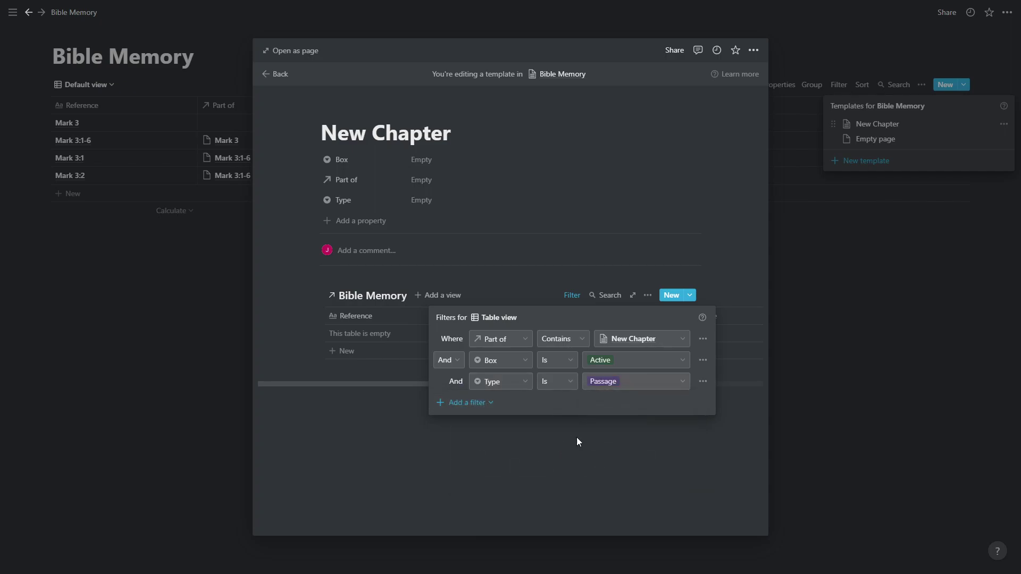
left_click(538, 432)
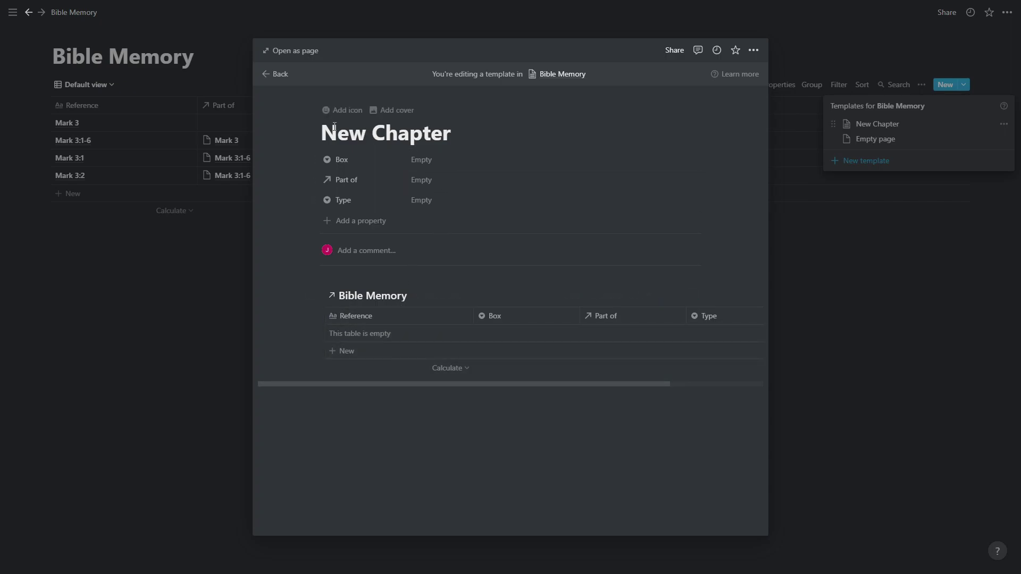
left_click(187, 305)
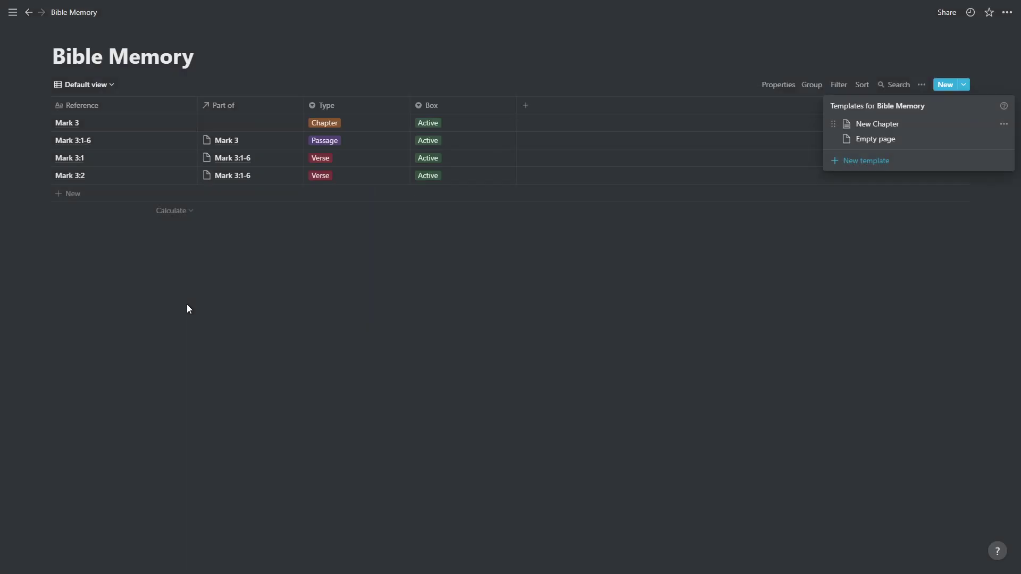
Create a 'New Passage' template whose body holds a linked Bible Memory database view.
left_click(907, 162)
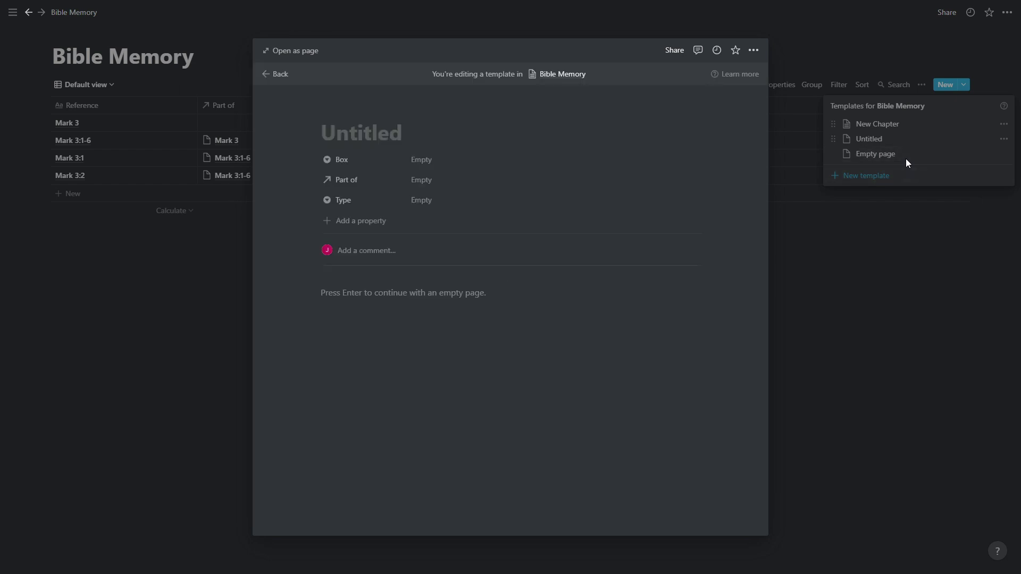
type("New Pas")
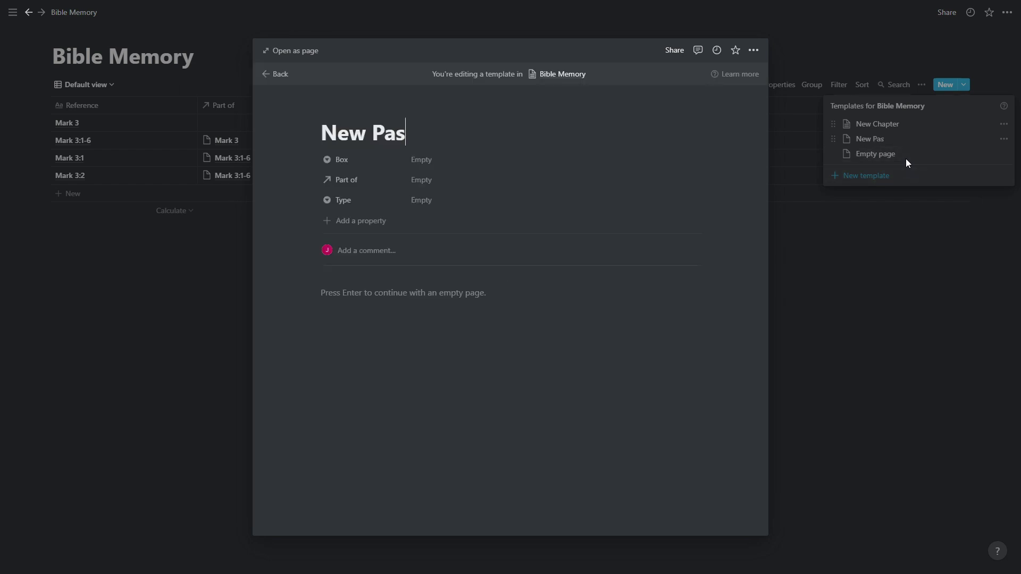
type("sage")
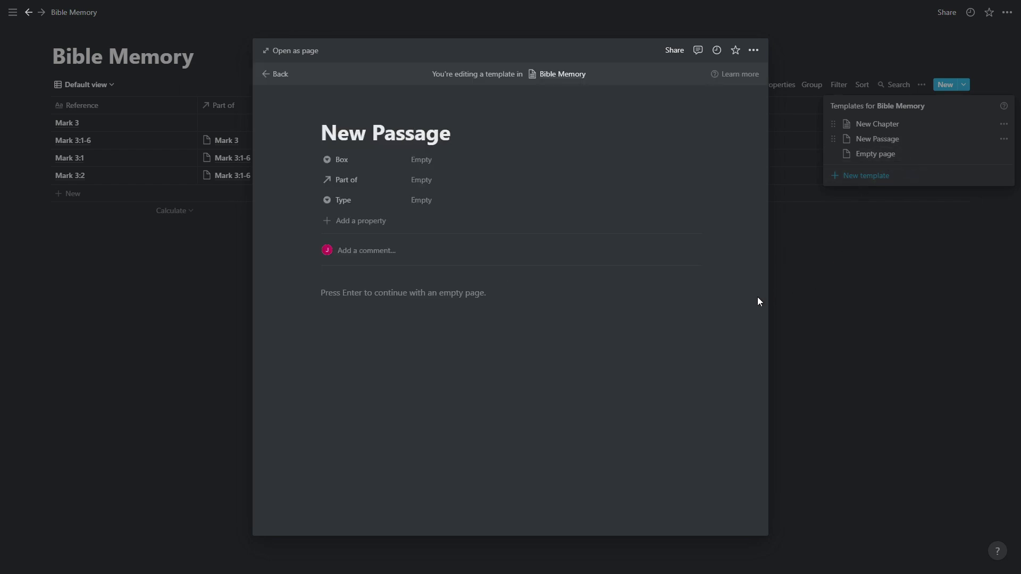
key("Return")
type("/")
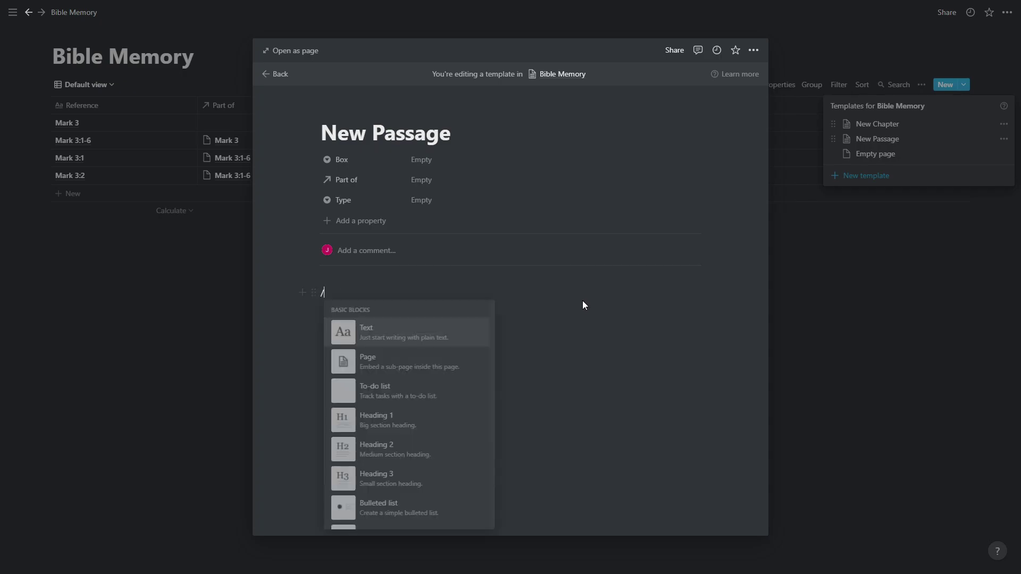
type("linked da")
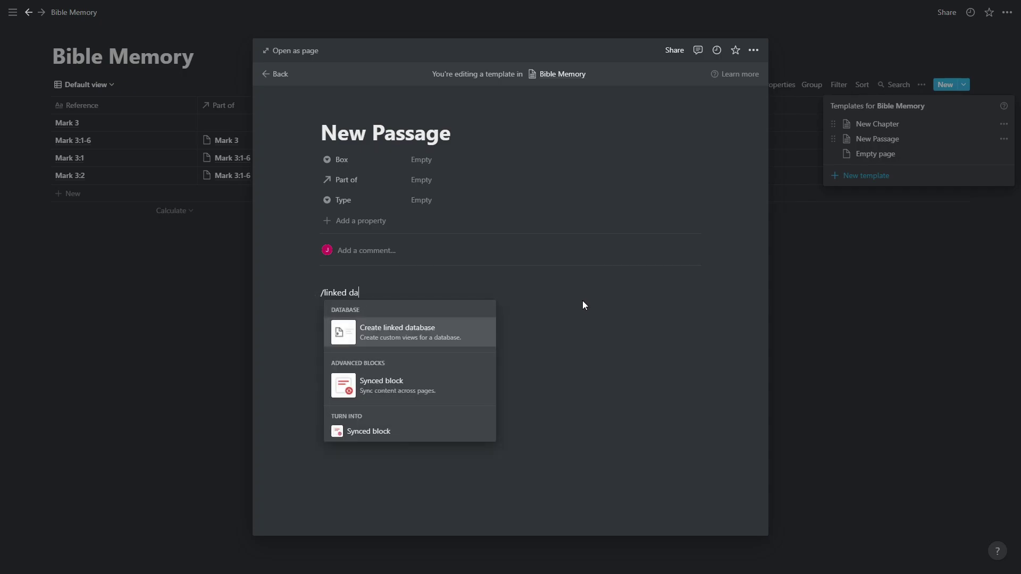
left_click(392, 338)
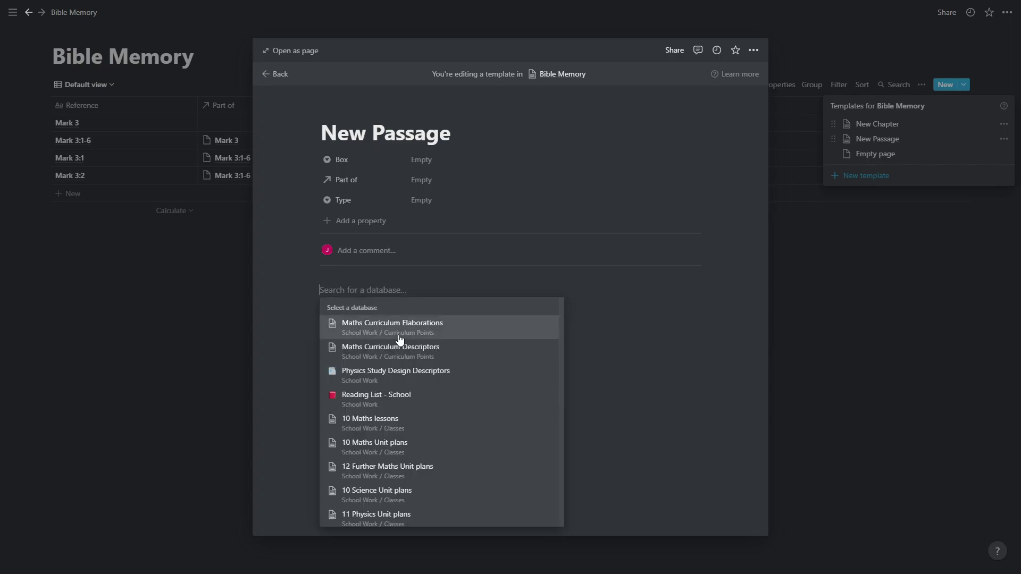
type("BIble Memor")
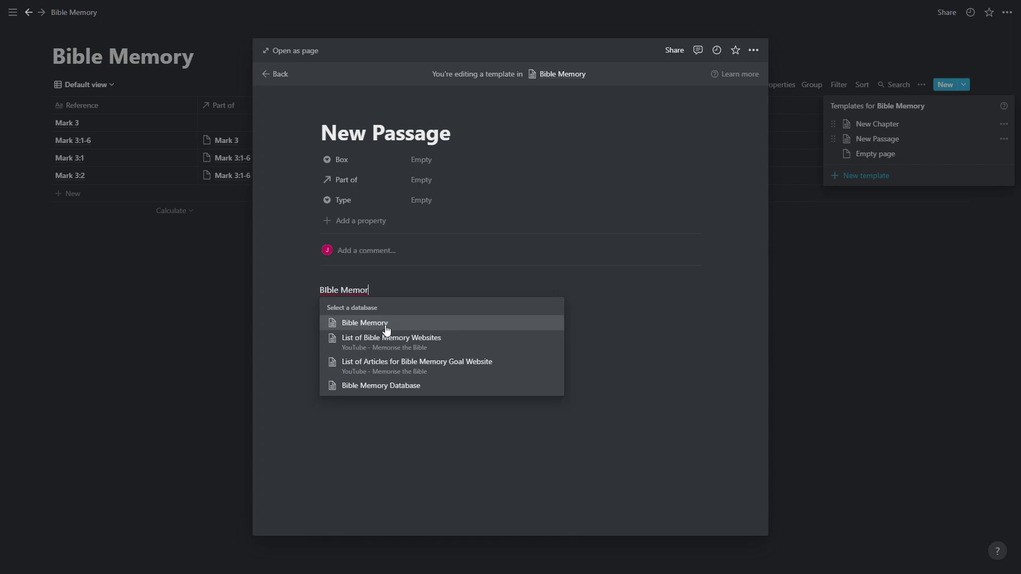
left_click(386, 326)
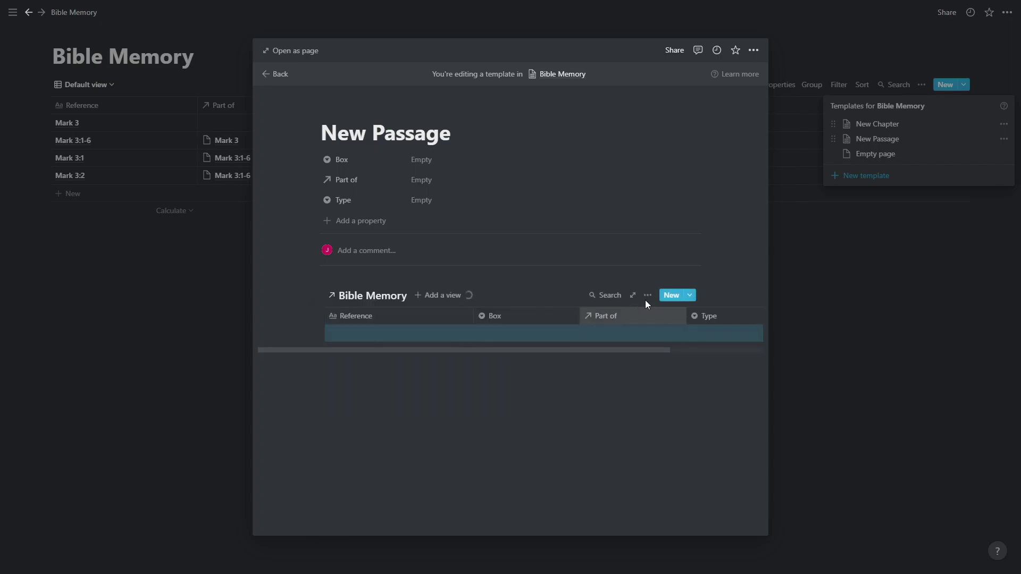
Turn on Full width for the New Passage template page.
left_click(754, 50)
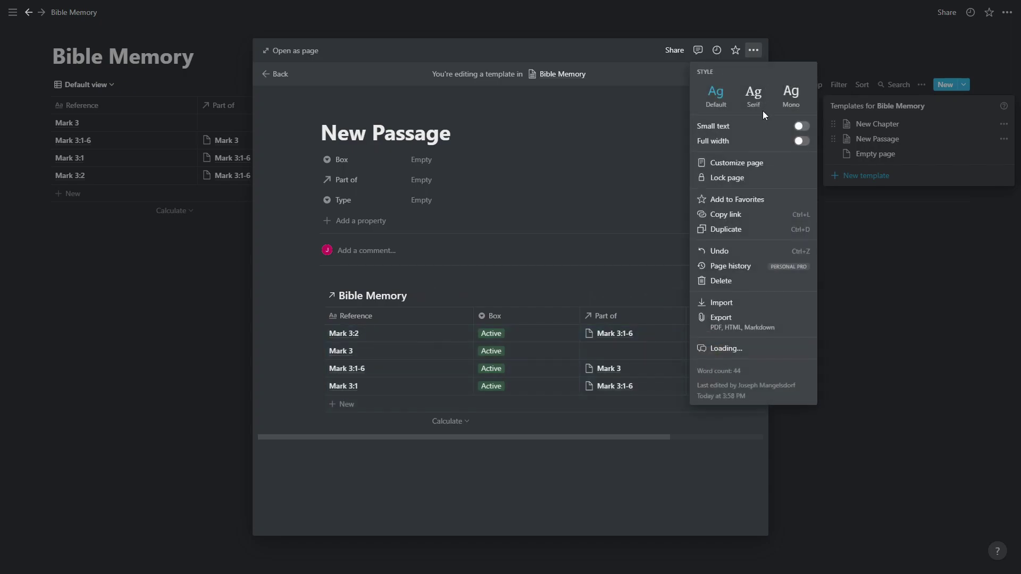
left_click(800, 142)
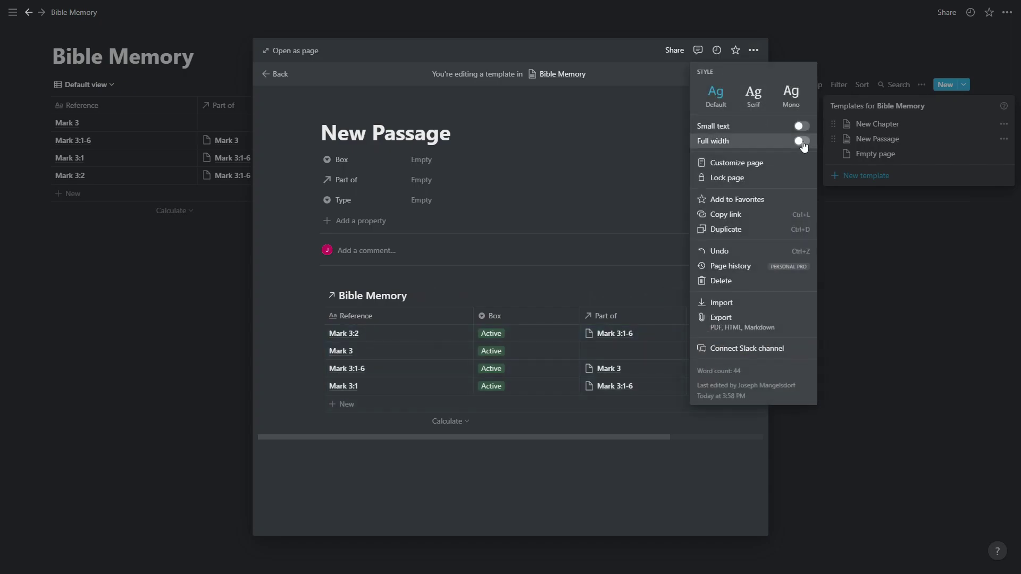
left_click(588, 48)
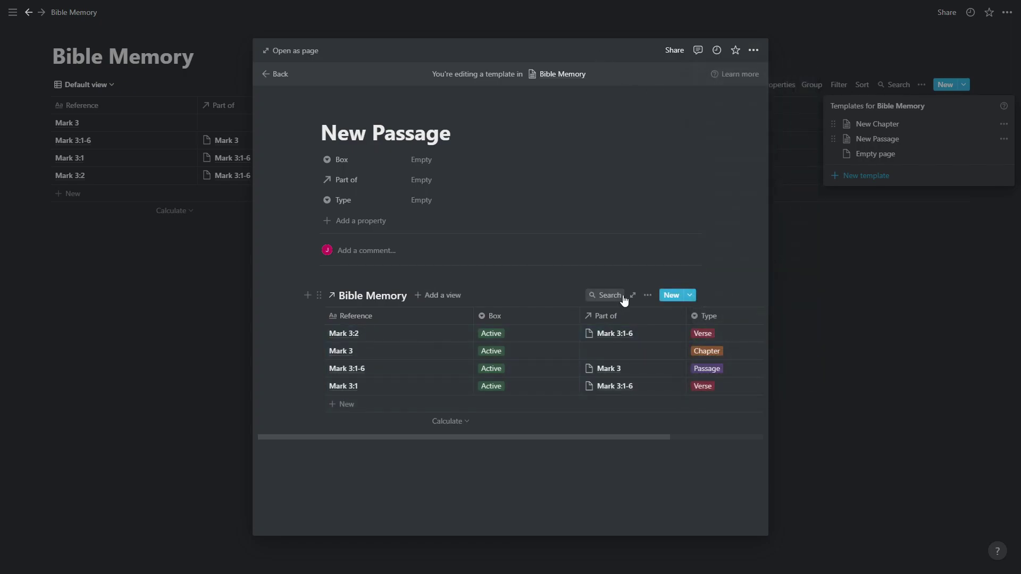
Filter the linked table to entries whose Part of contains New Passage.
left_click(646, 296)
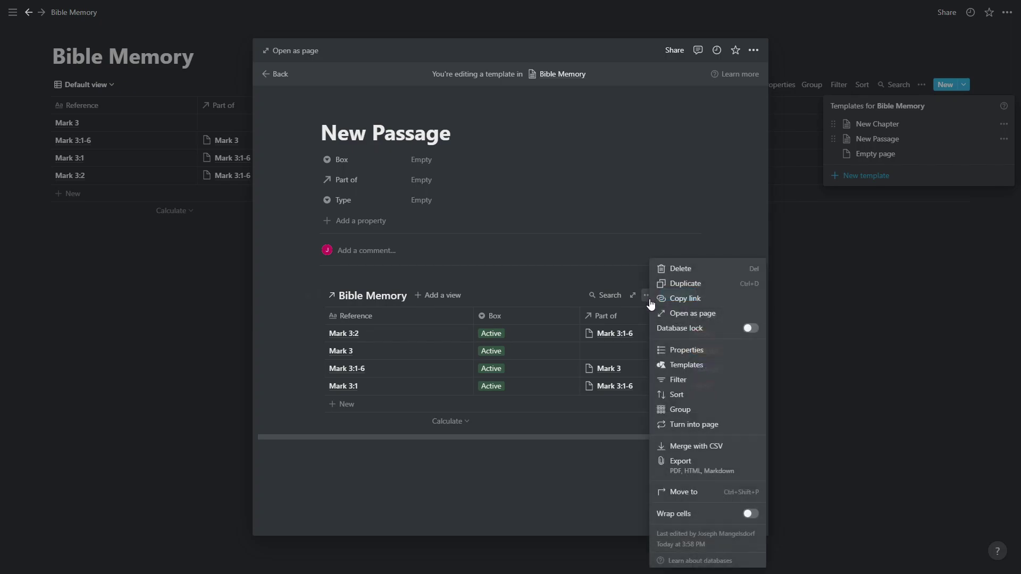
left_click(687, 380)
left_click(476, 394)
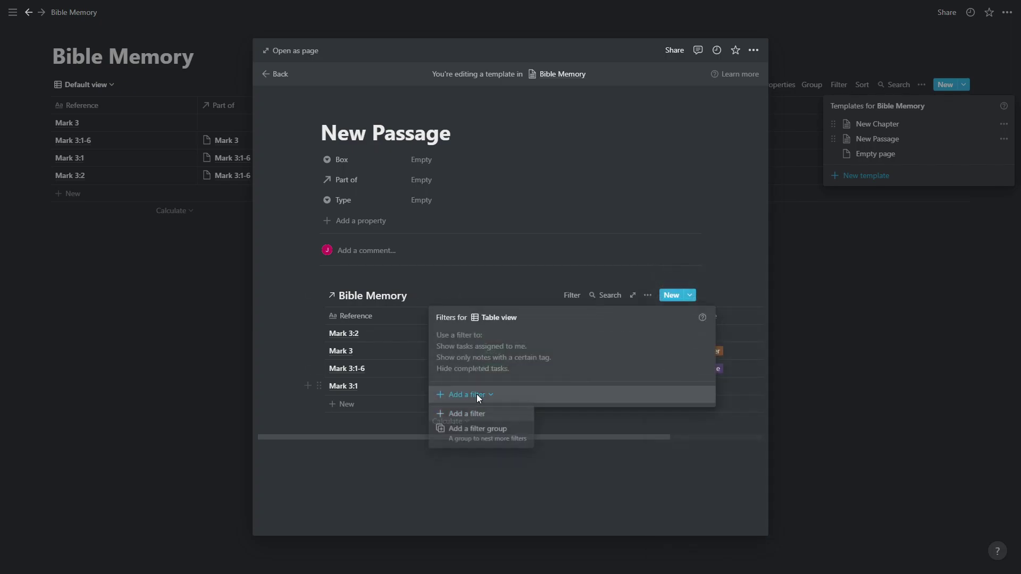
left_click(475, 417)
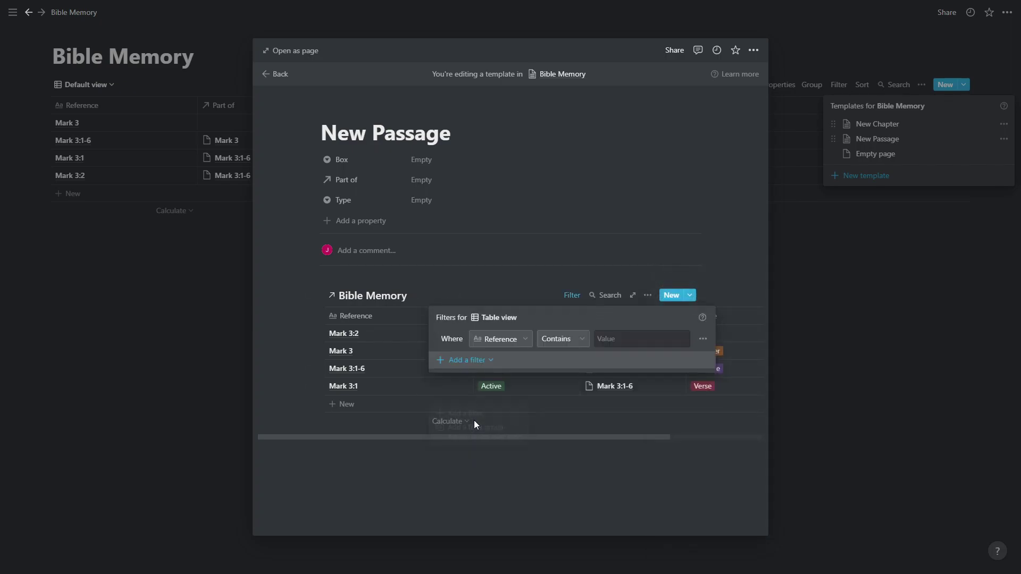
left_click(518, 345)
left_click(504, 416)
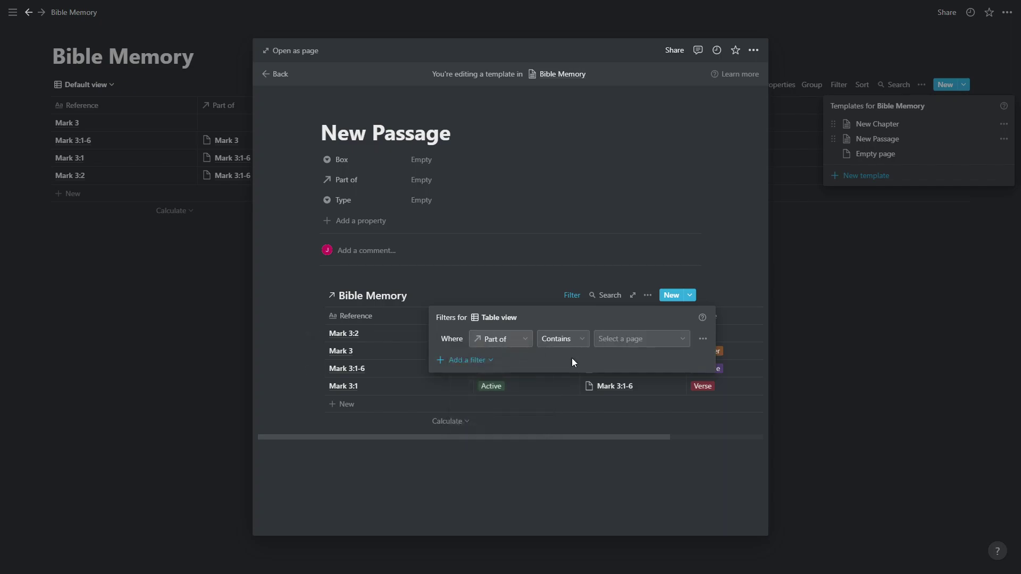
left_click(637, 343)
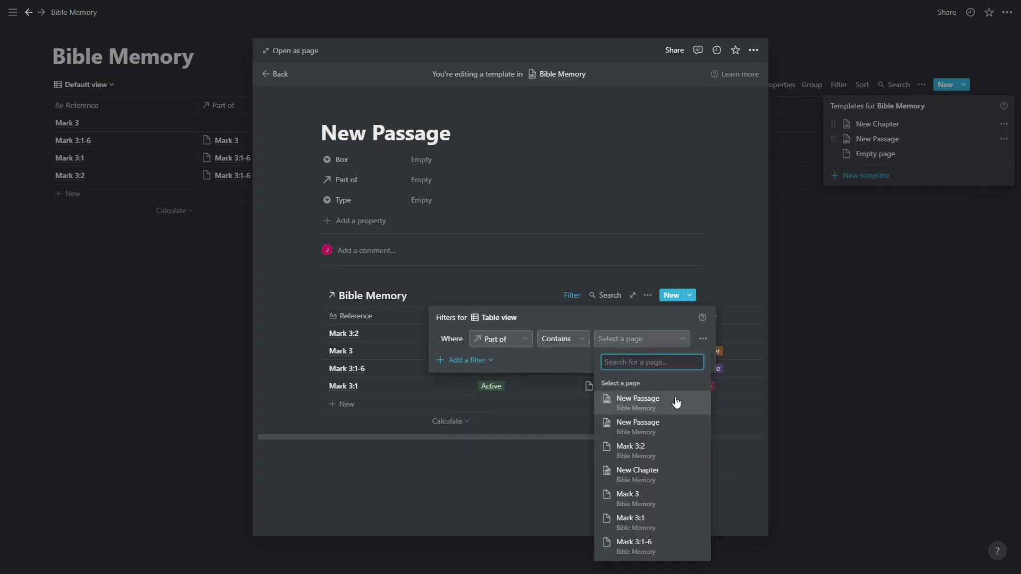
left_click(674, 400)
Add filters requiring Type is Verse and Box is Active.
left_click(487, 360)
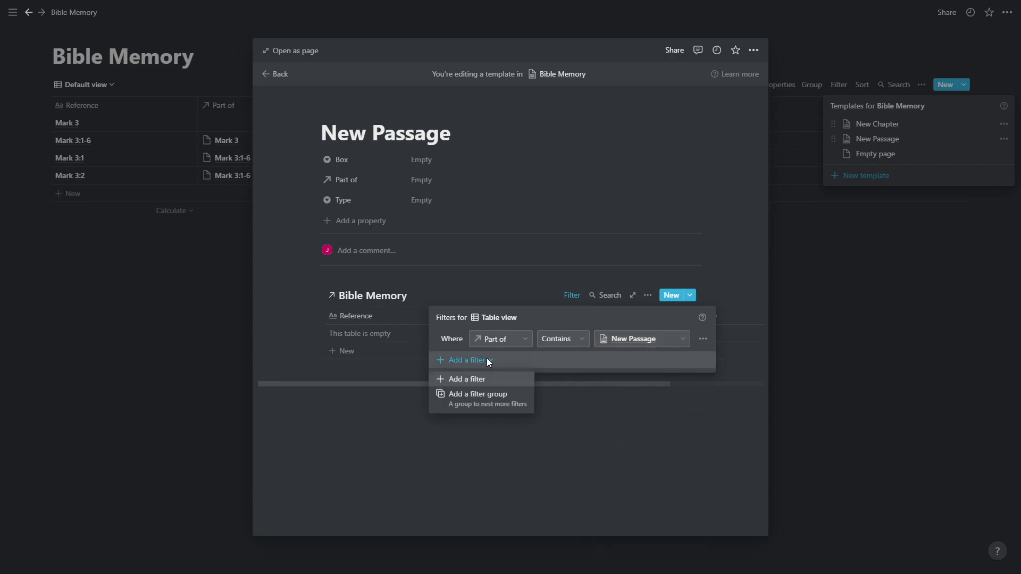
left_click(475, 380)
left_click(493, 366)
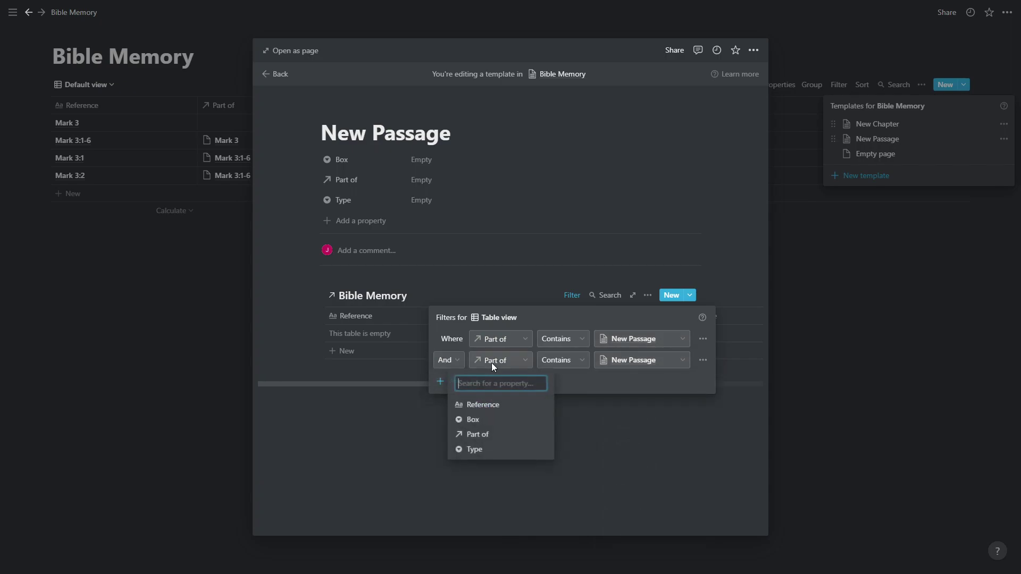
left_click(504, 451)
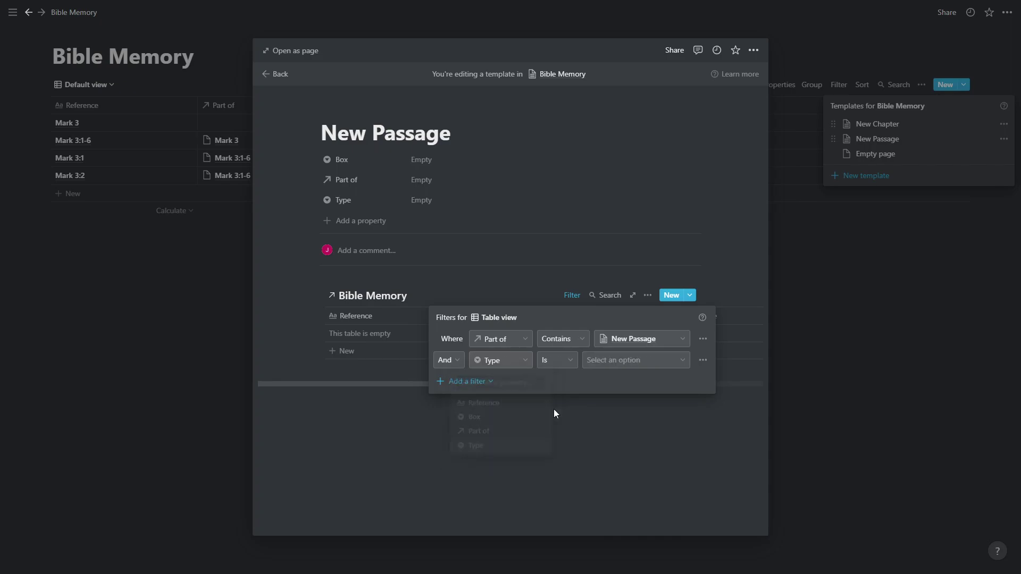
left_click(613, 365)
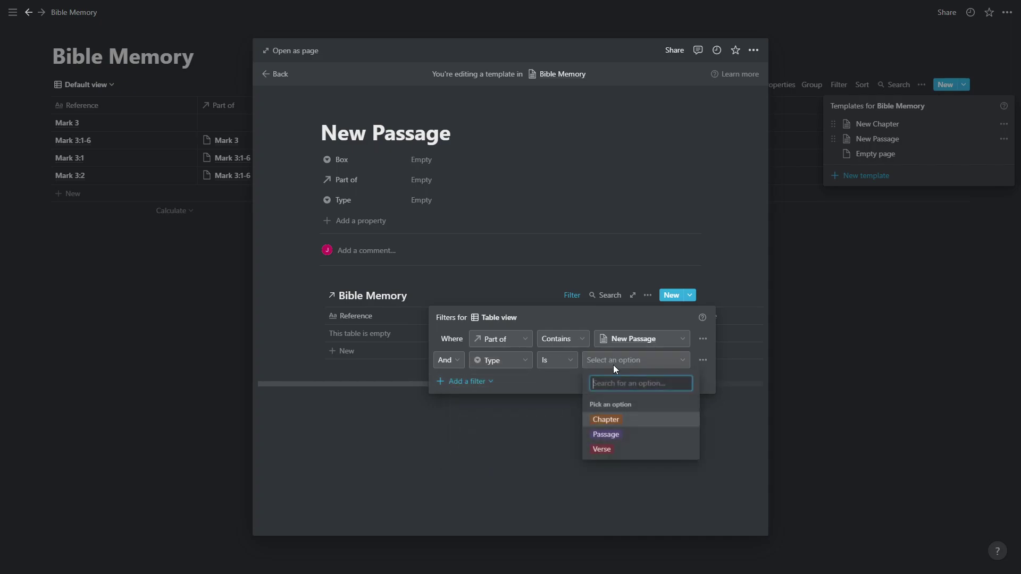
left_click(620, 449)
left_click(471, 383)
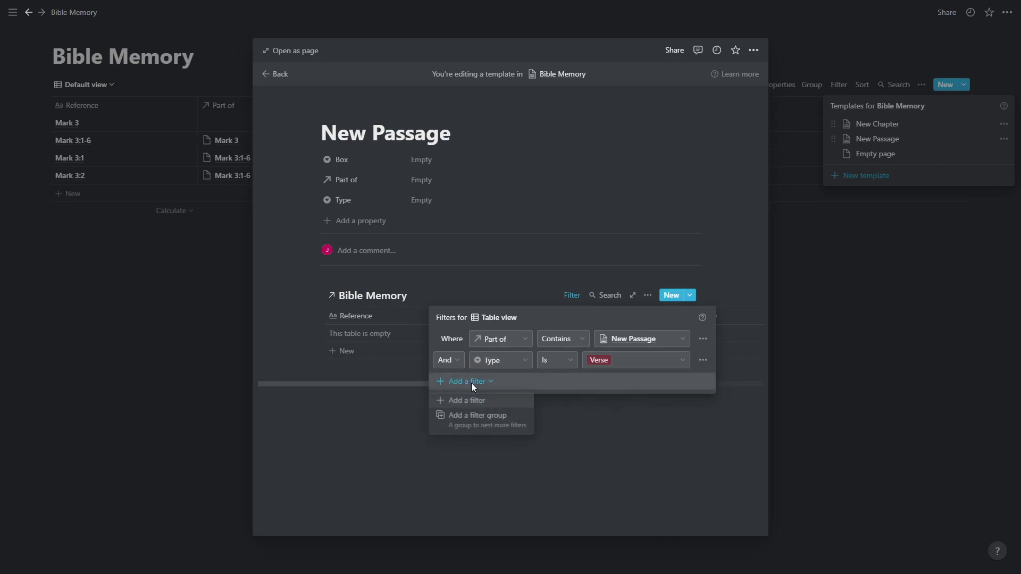
left_click(469, 401)
left_click(515, 384)
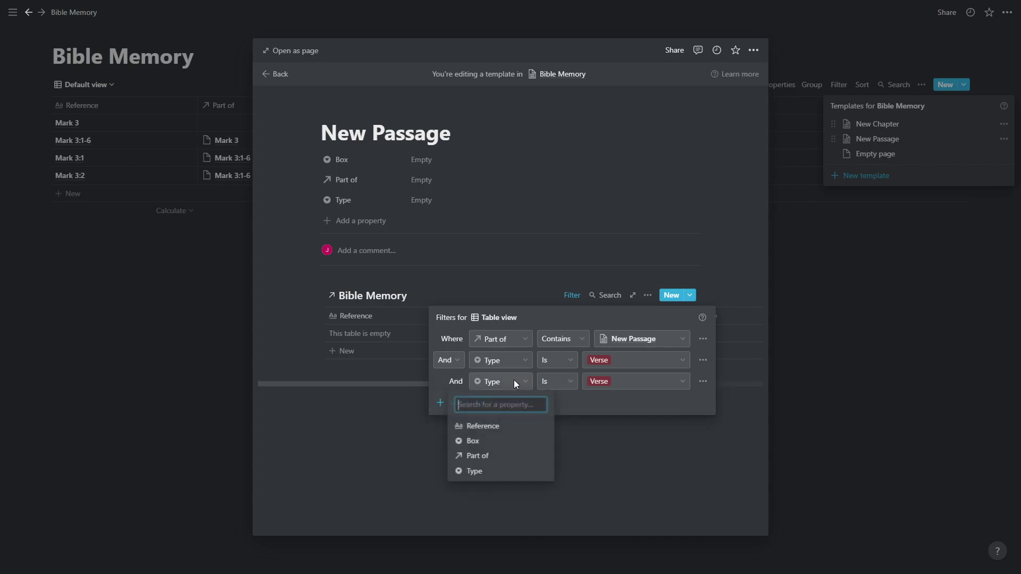
left_click(506, 442)
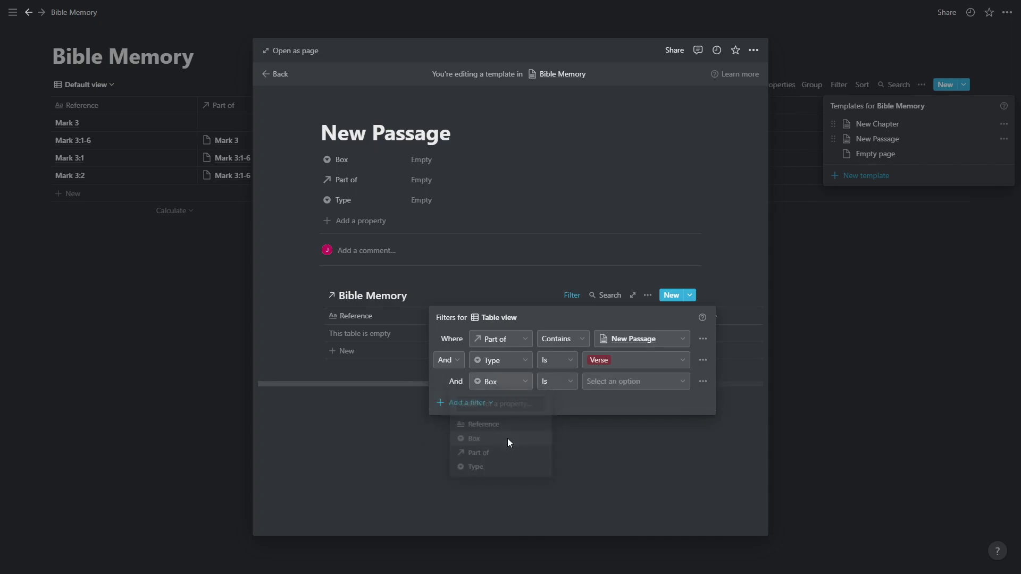
left_click(628, 383)
left_click(626, 442)
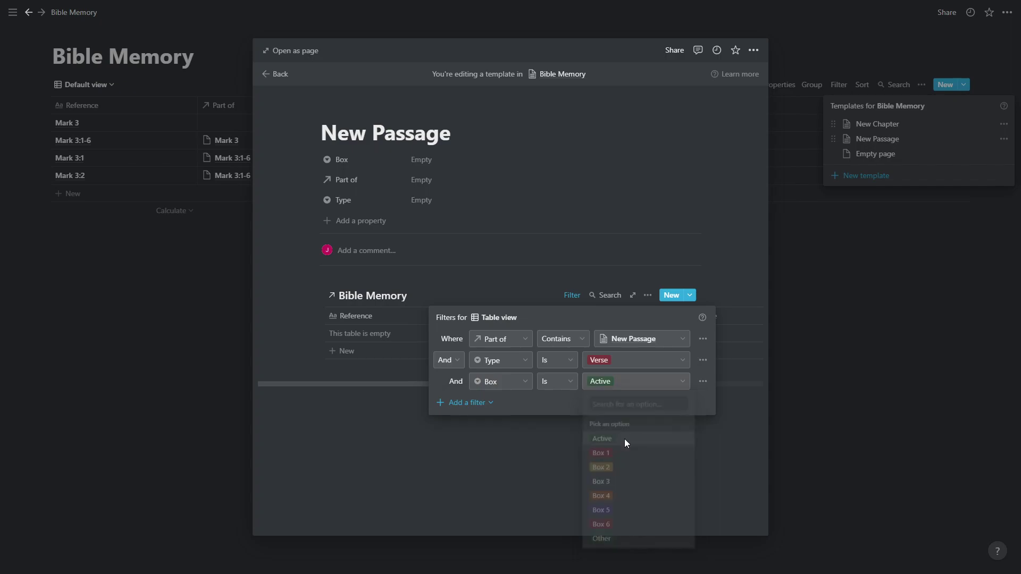
Close the template editor and apply the New Chapter template to the Mark 3 entry.
left_click(541, 460)
left_click(854, 414)
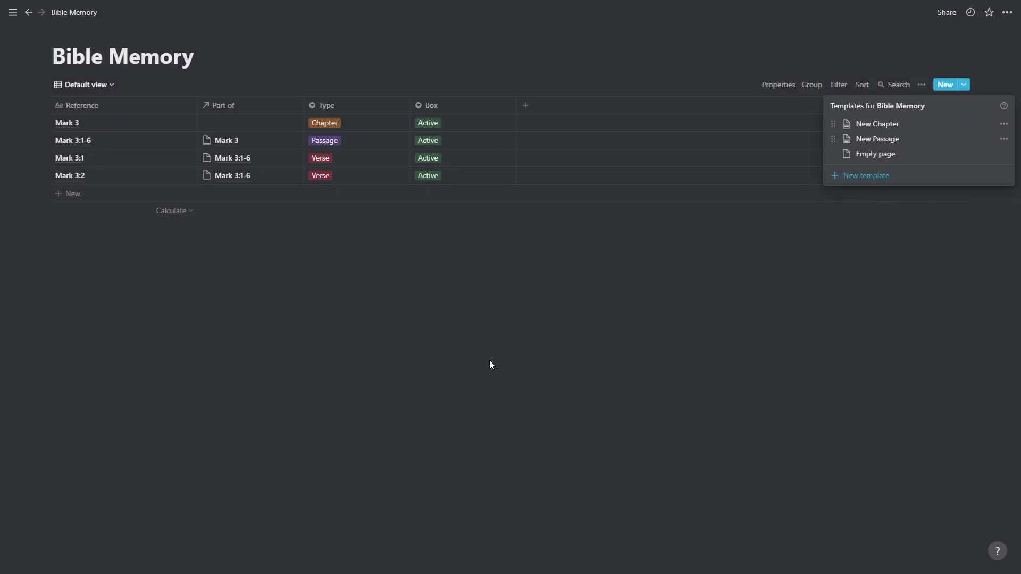
left_click(449, 348)
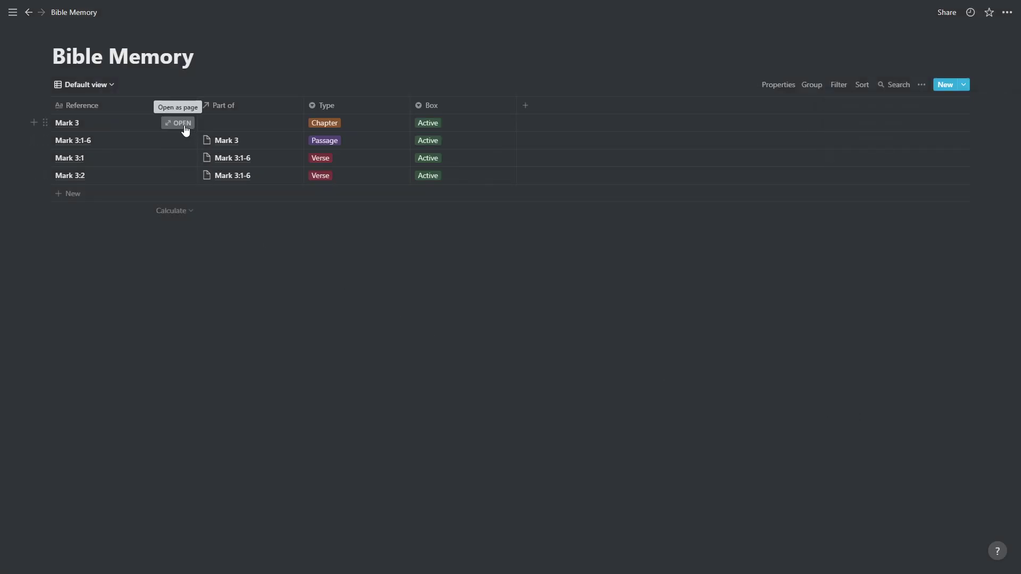
left_click(184, 125)
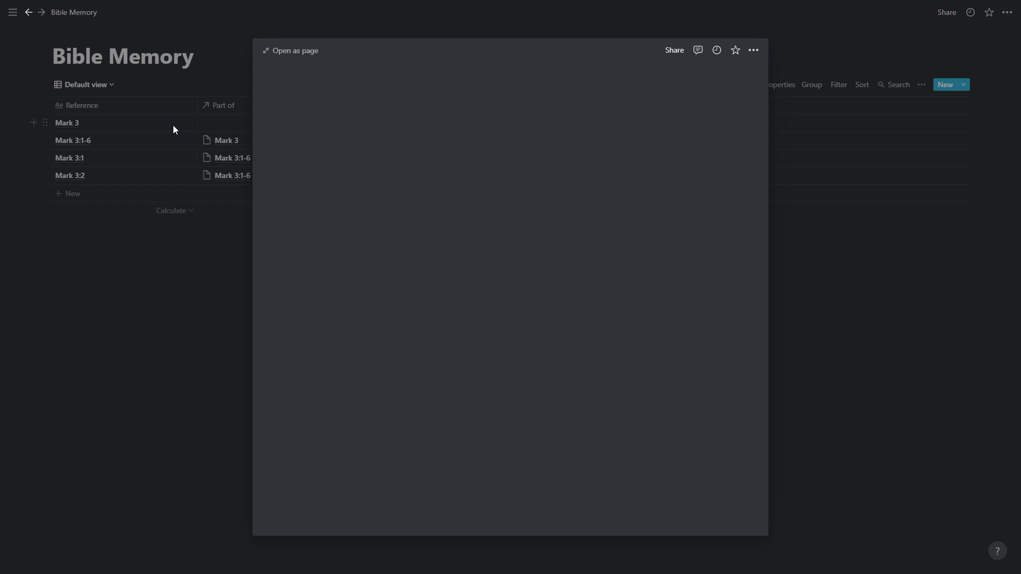
left_click(363, 298)
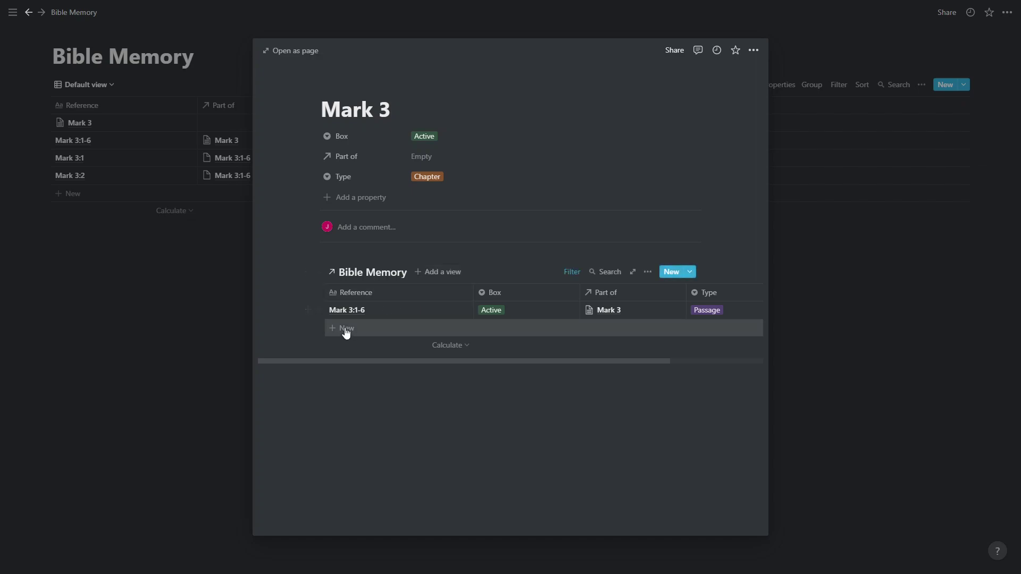
Add passages Mark 3:7-12, Mark 3:13-21, Mark 3:22-30 and Mark 3:31-35 under Mark 3.
left_click(346, 331)
type("Mark 3")
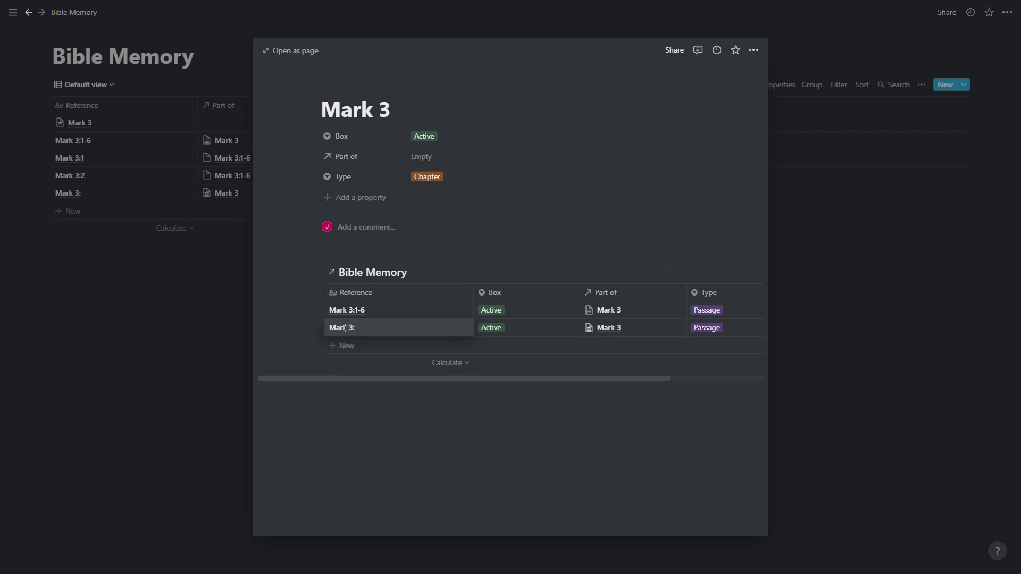
type(":7-12")
key("Return")
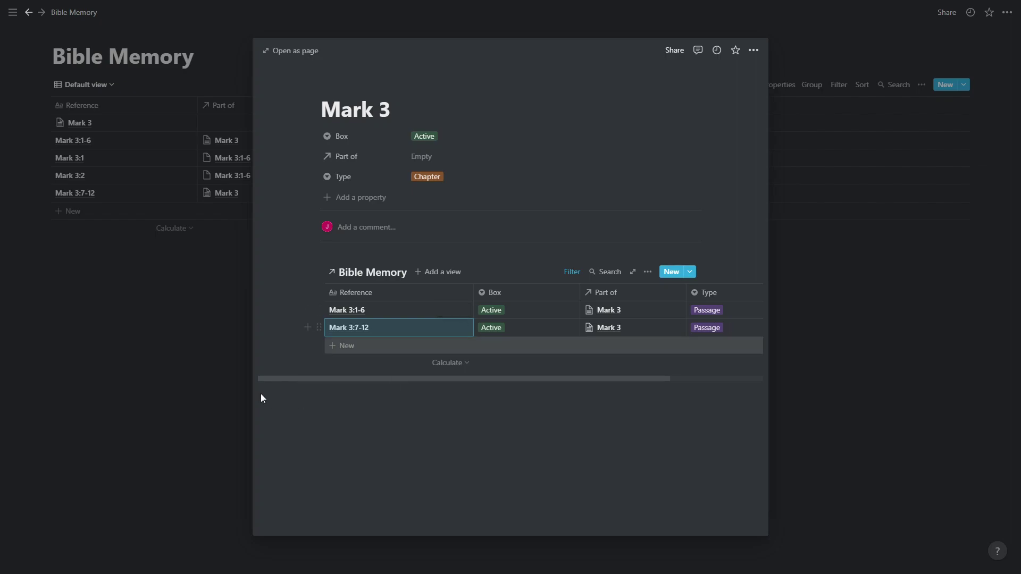
left_click(344, 346)
type("M")
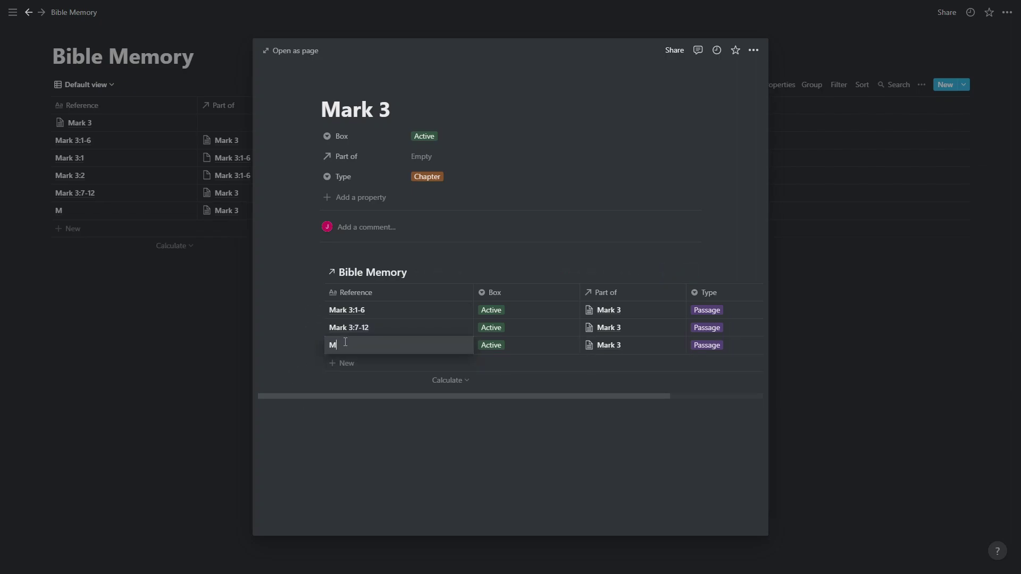
type("ark 3:13-21")
key("Return")
key("Return")
type("Mark 3:")
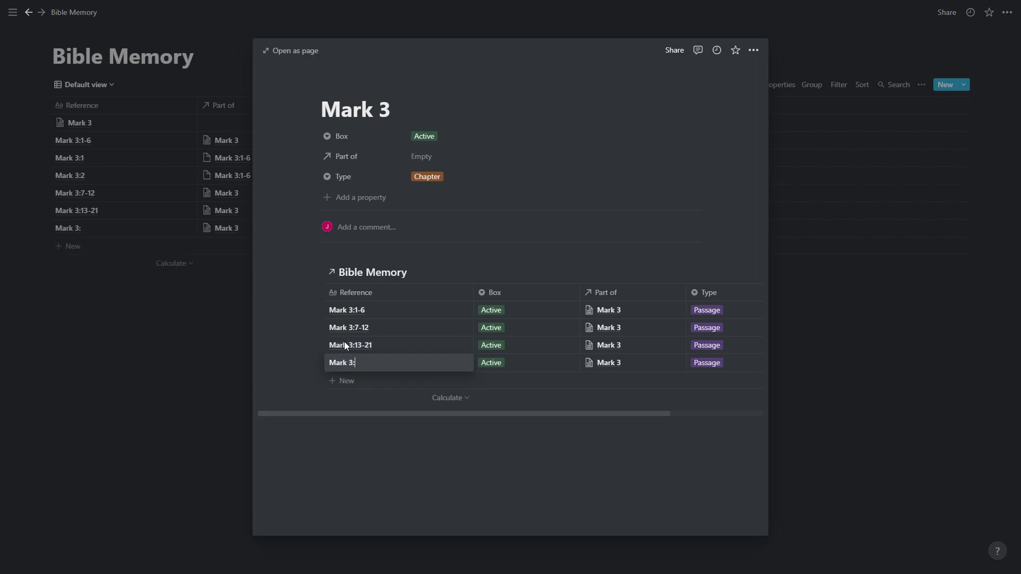
type("22-30")
key("Return")
key("Return")
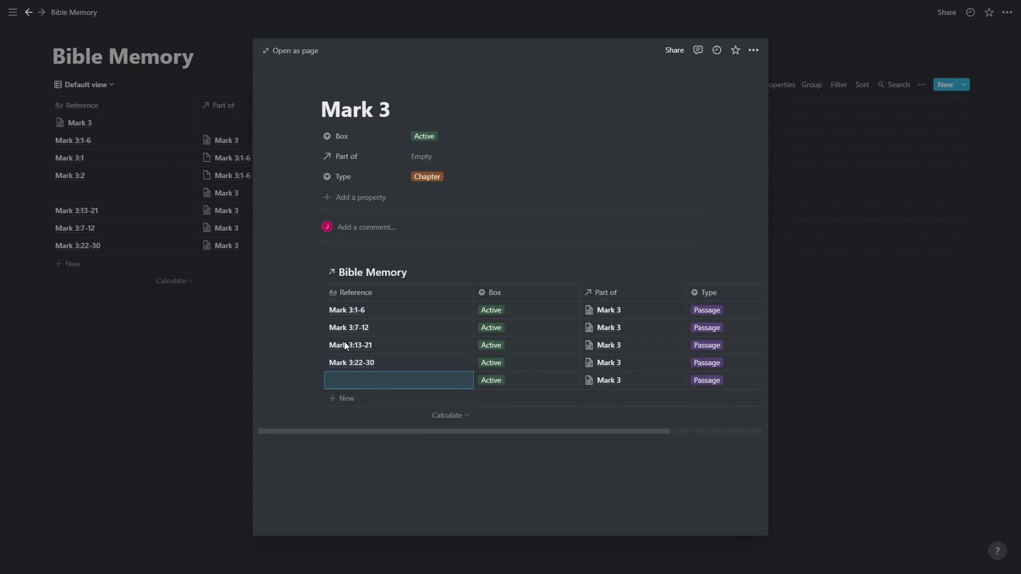
type("Mark 3:31-35")
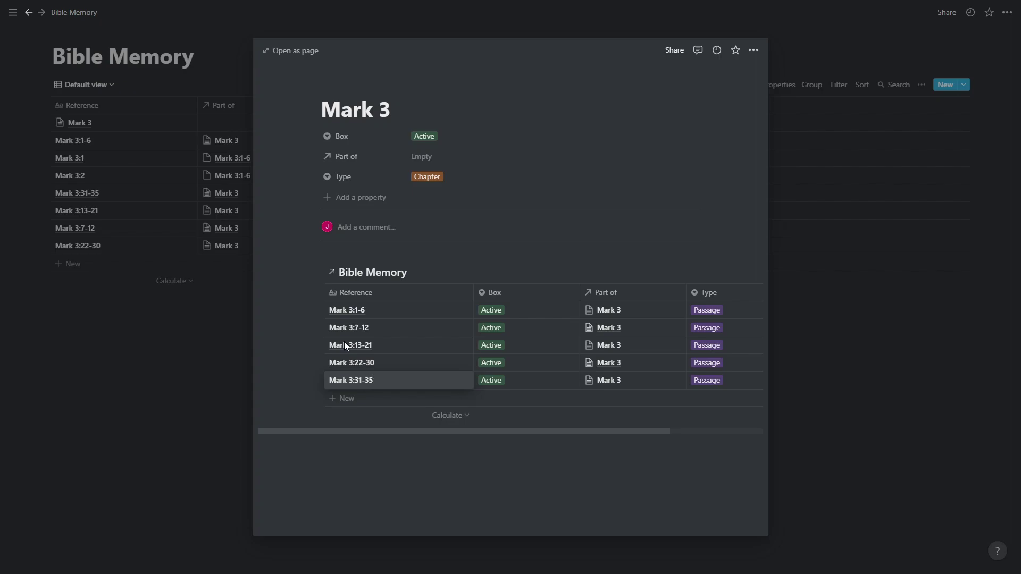
key("Return")
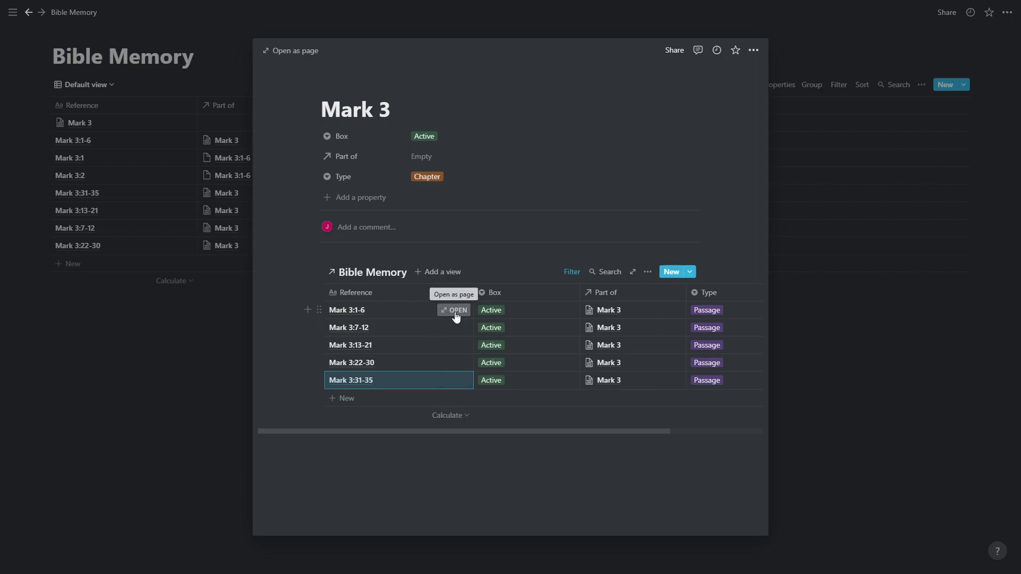
Apply the New Passage template to Mark 3:1-6 and add its first verse, Mark 3:3.
left_click(456, 316)
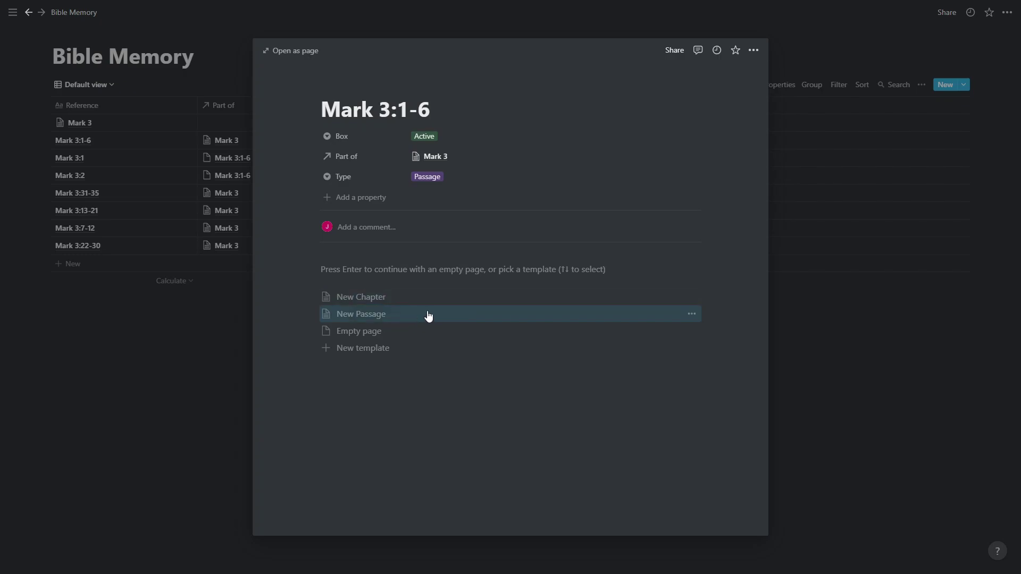
left_click(428, 315)
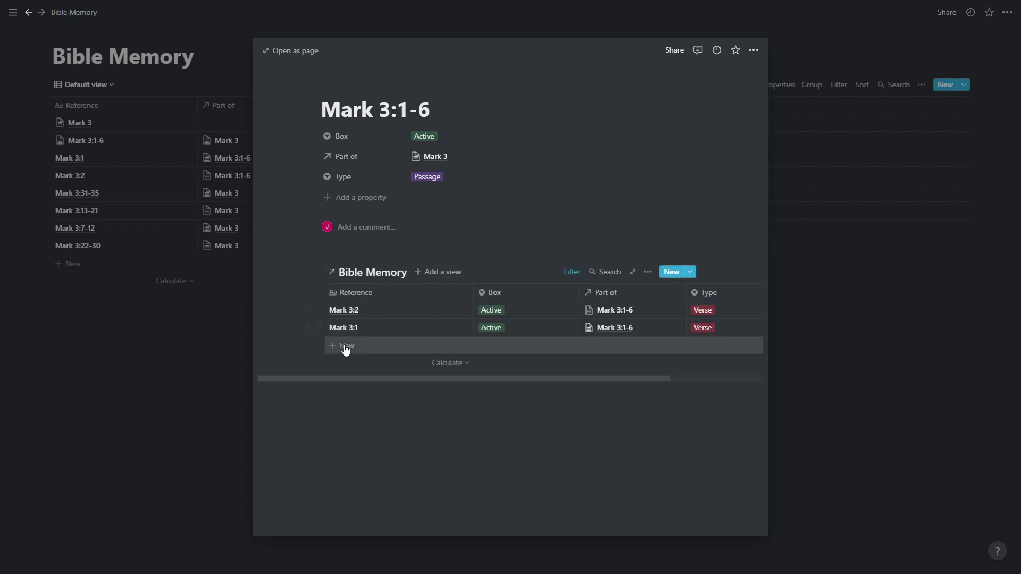
left_click(345, 349)
type("Mark")
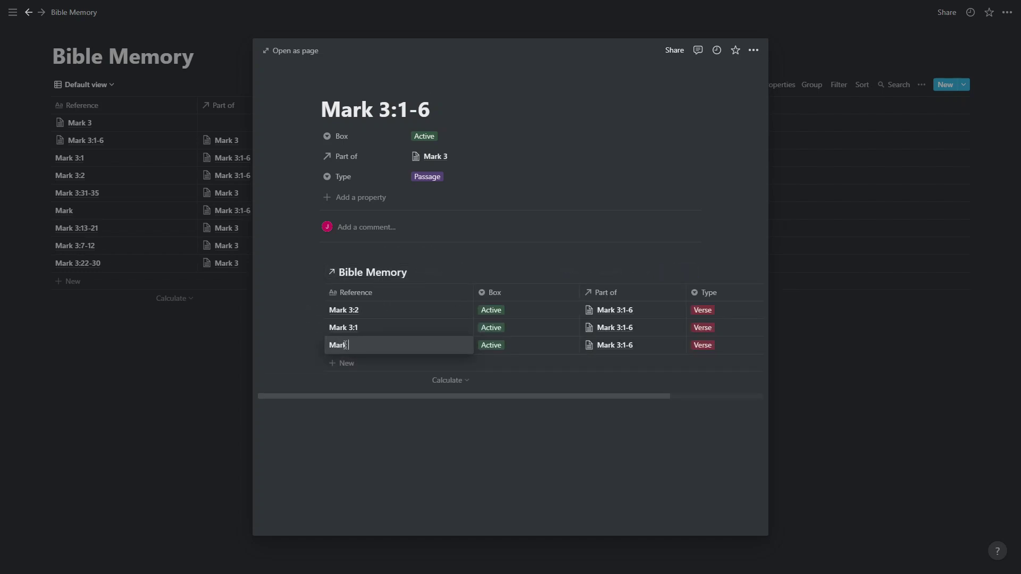
type(" 1")
key("BackSpace")
type("3:3")
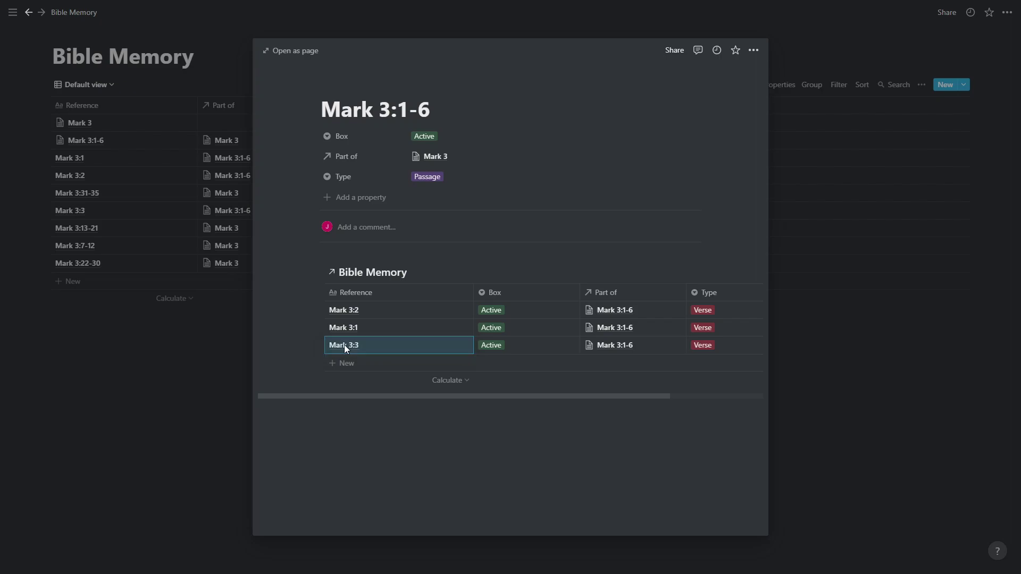
key("Return")
Add verses Mark 3:4, Mark 3:5 and Mark 3:6, then close the passage page.
type("Mark 3:4")
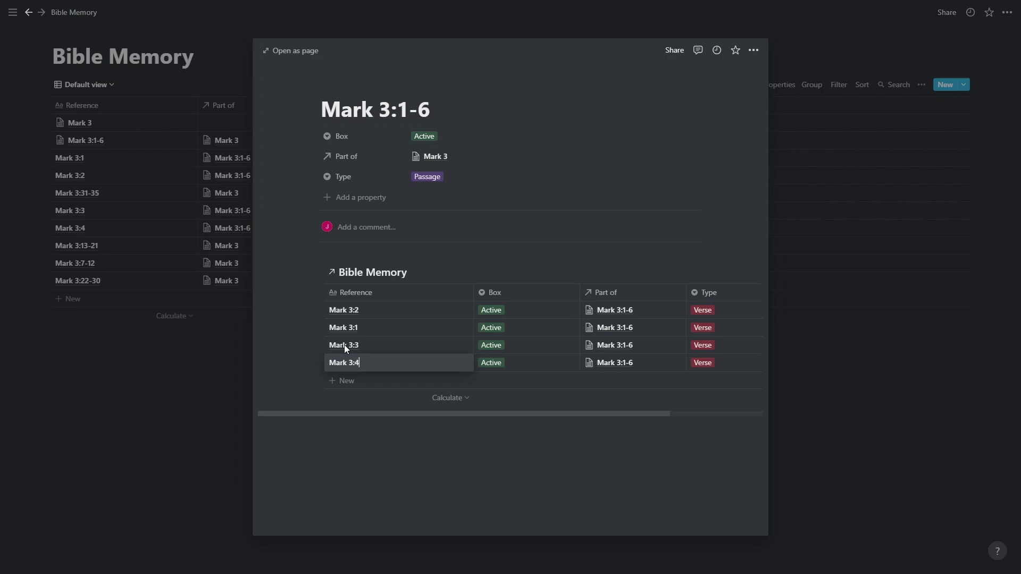
key("Return")
type("Mark")
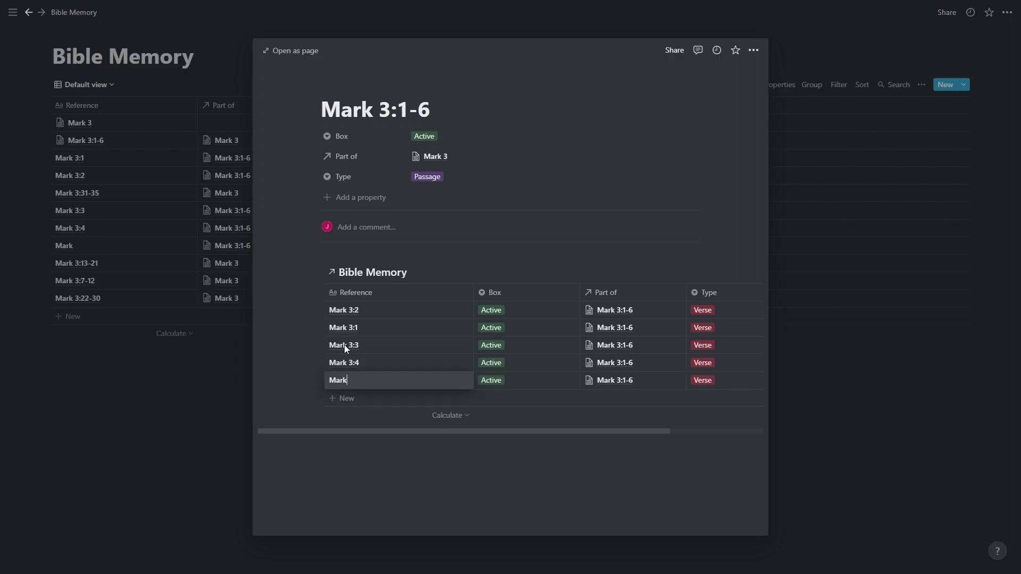
type(" 3:5")
key("Return")
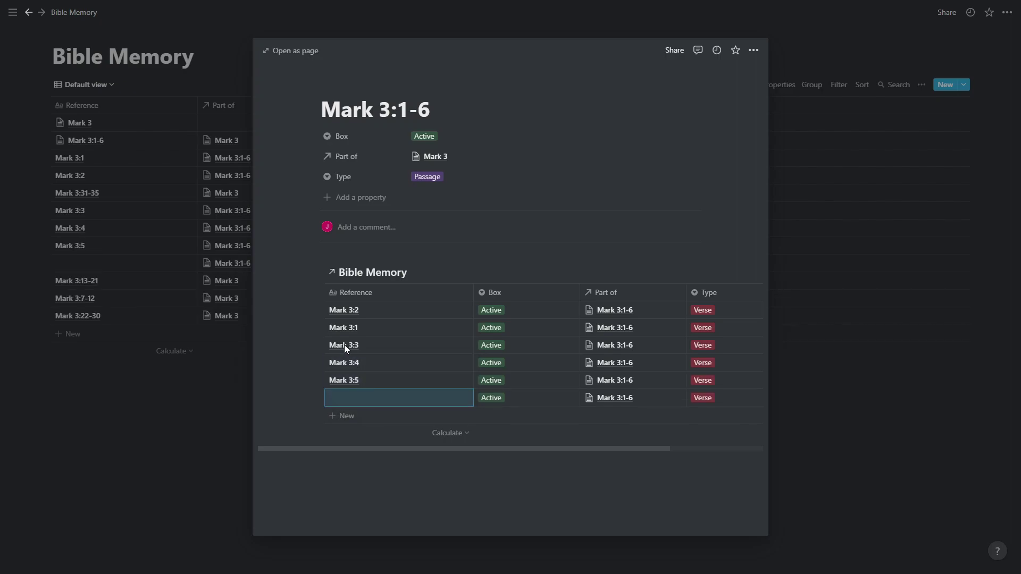
type("Mark 3:6")
key("Escape")
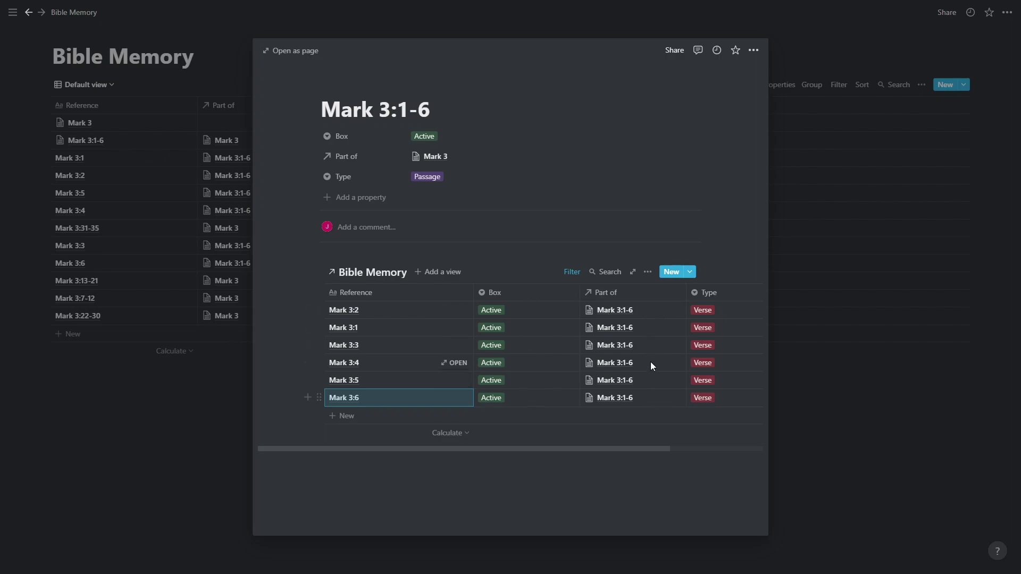
left_click(166, 438)
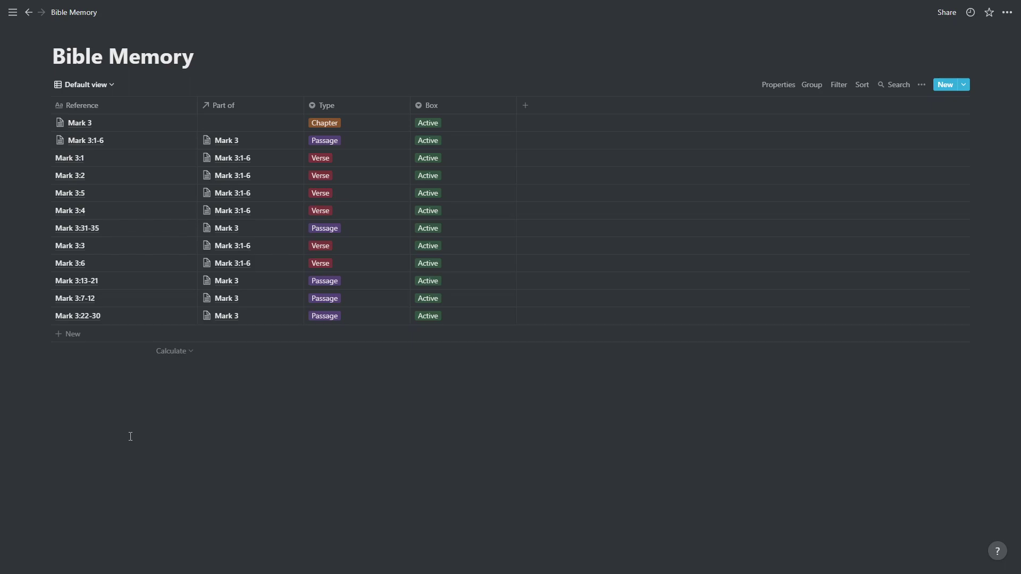
Add a new Bible Memory row named 'Mark 4:5'.
left_click(76, 336)
type("Mark 3:")
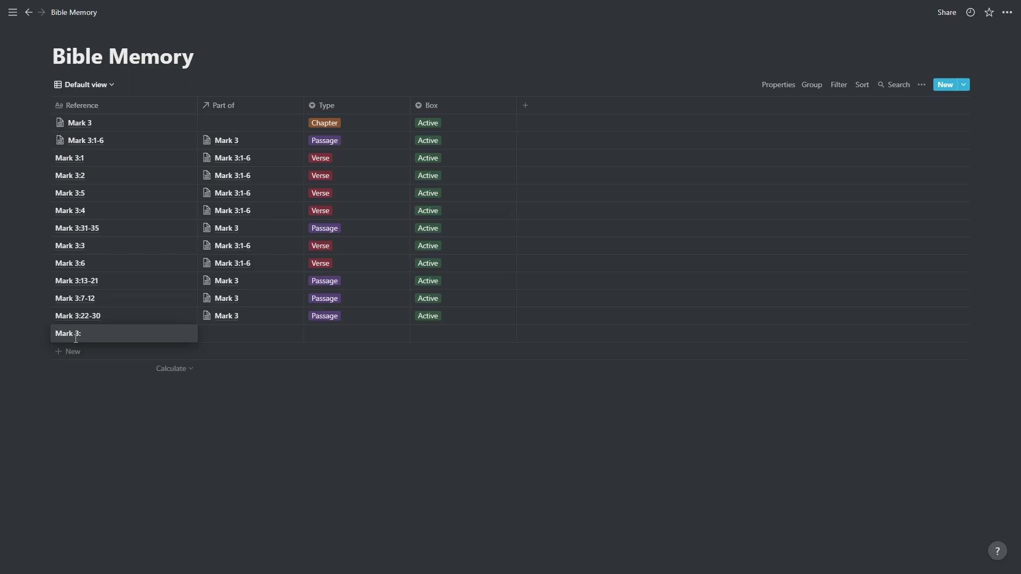
key("BackSpace")
key("BackSpace")
type("4:5")
key("Return")
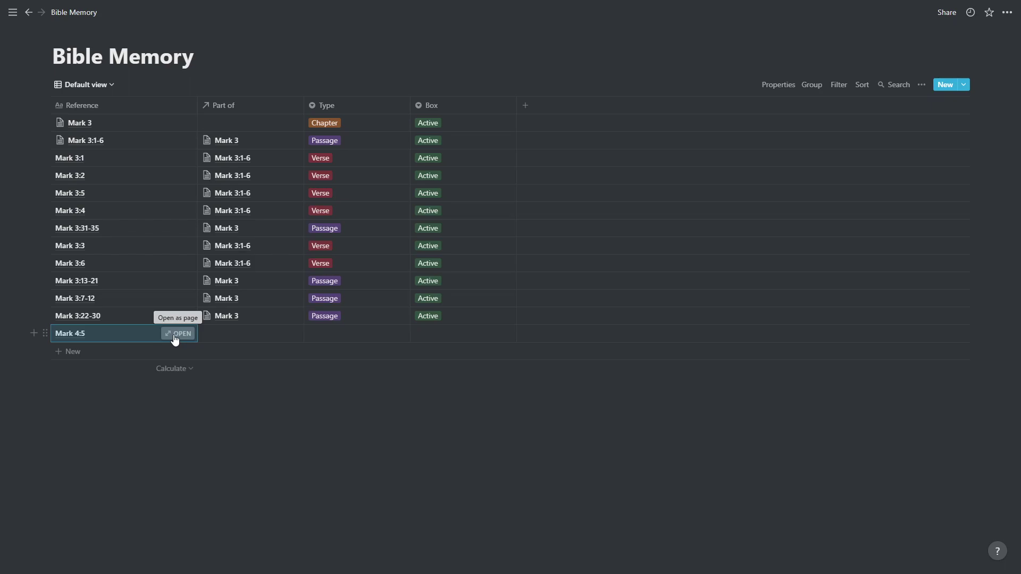
Set Mark 4:5's Type to Verse and its Box to Active.
left_click(362, 335)
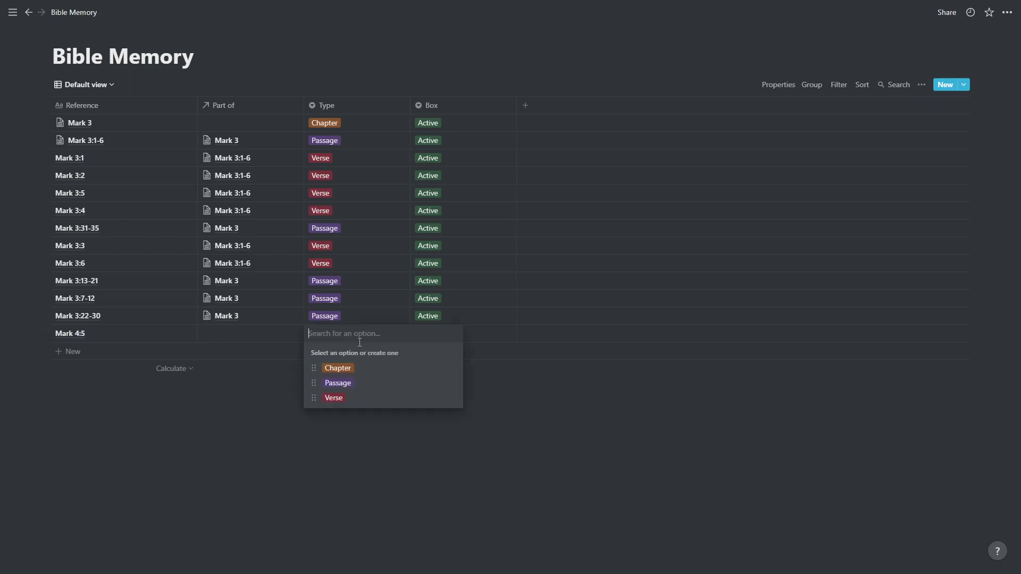
left_click(340, 400)
left_click(452, 333)
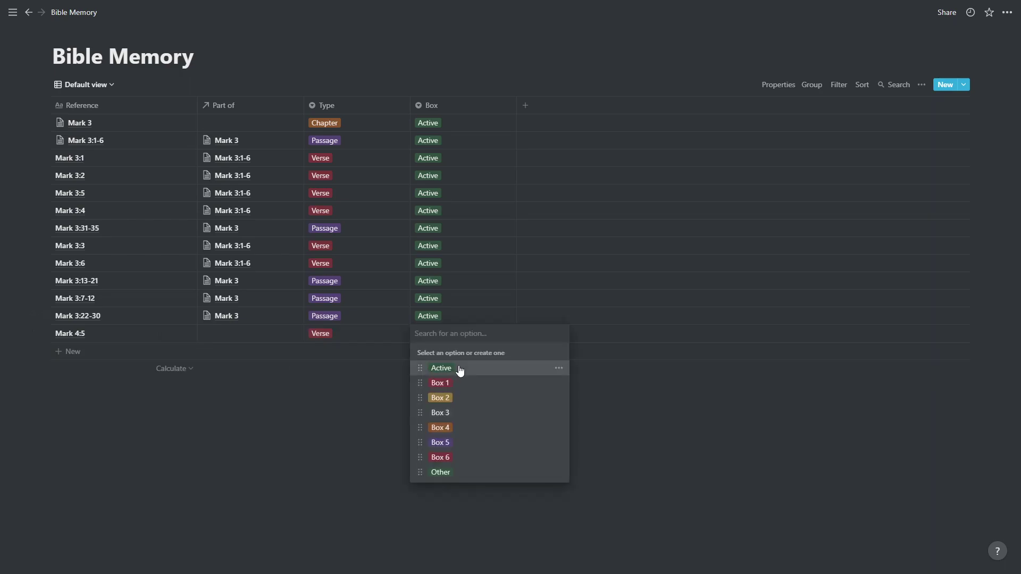
left_click(455, 367)
left_click(380, 406)
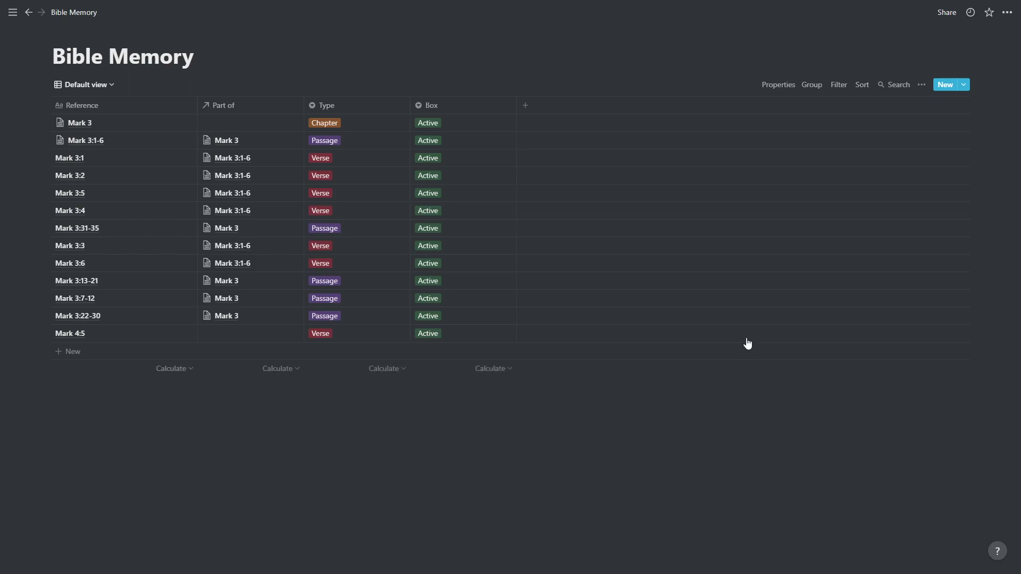
Create a Gal 1:1-5 page from the New Passage template and add verse Gal 1:1 beneath it.
left_click(963, 89)
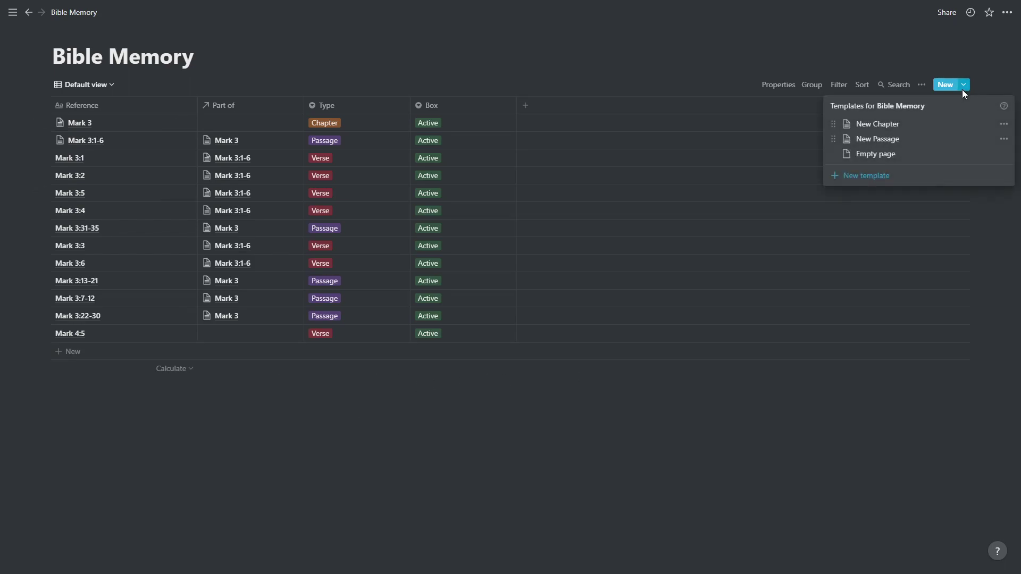
left_click(928, 140)
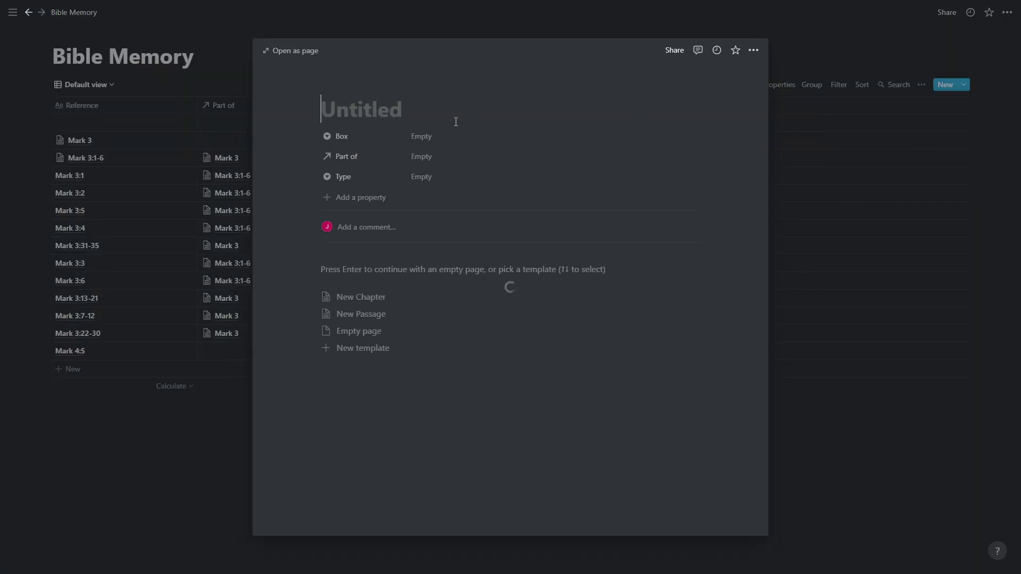
type("Gal 1:")
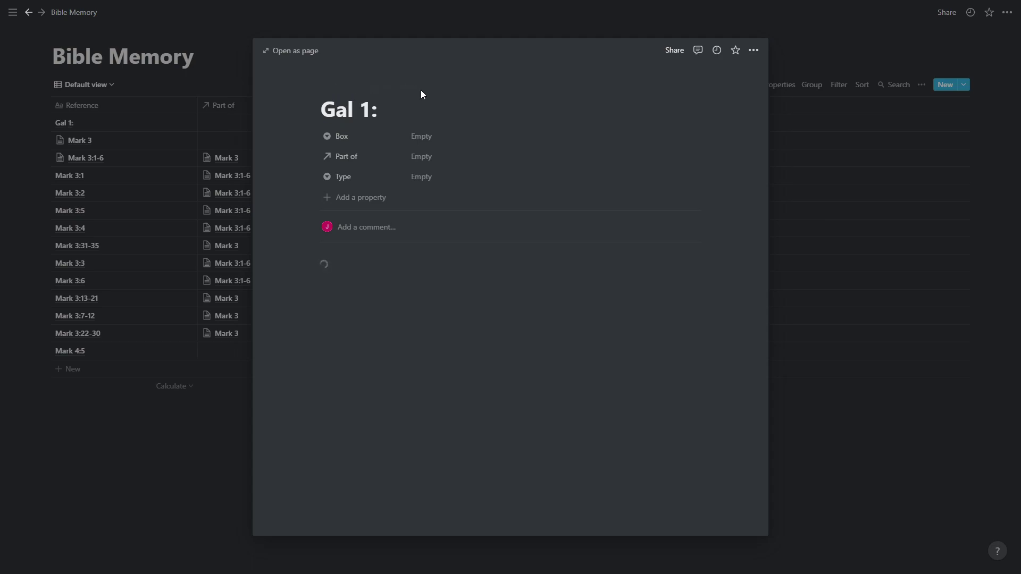
type("1-5")
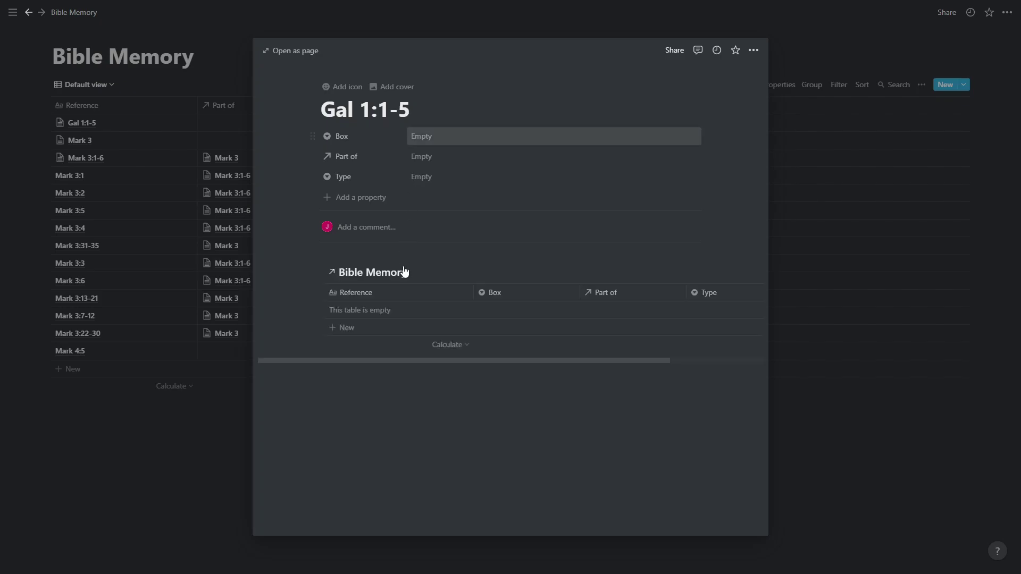
left_click(343, 329)
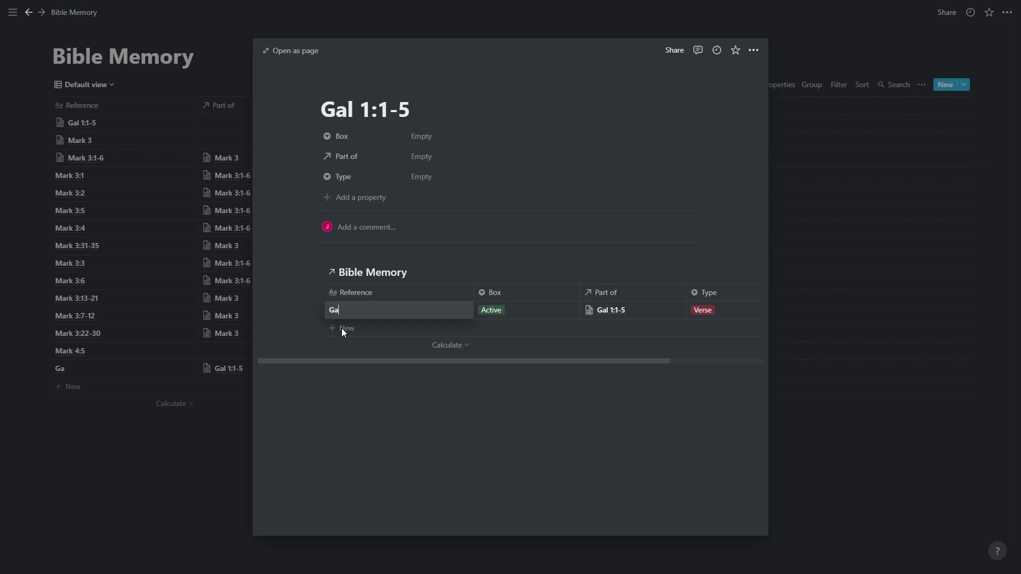
type("Gal 1:1")
key("Return")
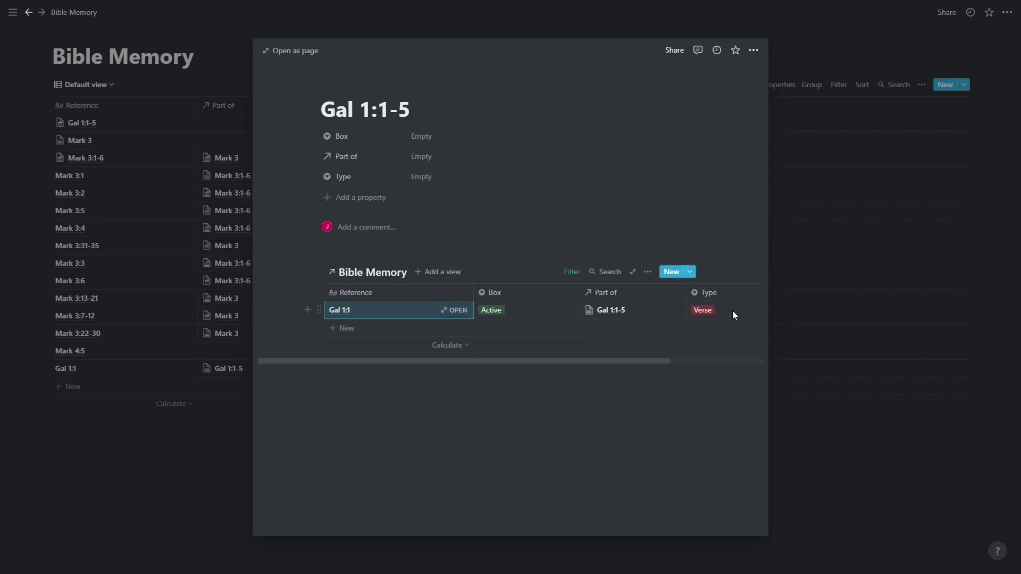
left_click(840, 481)
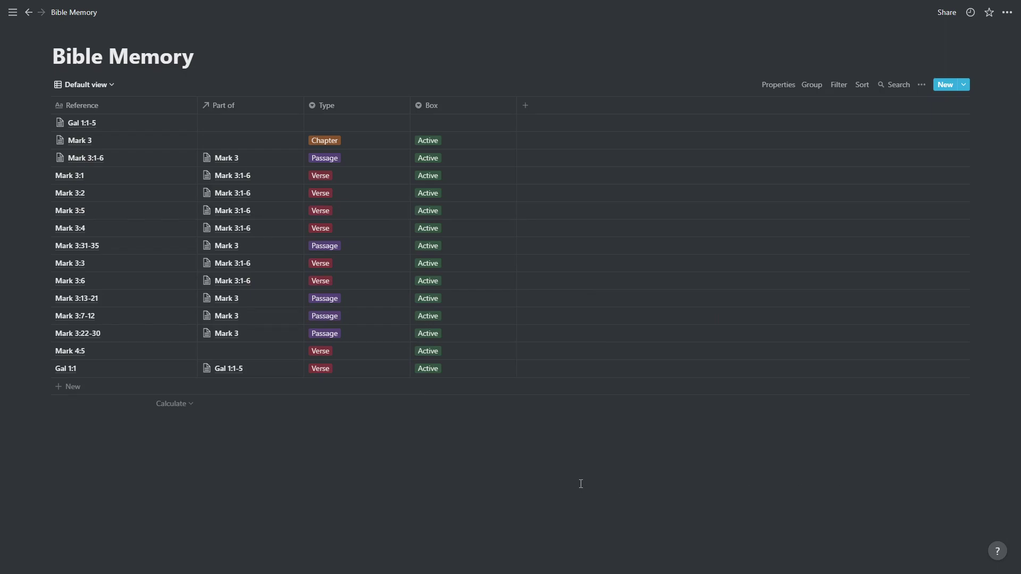
Switch the database to the Board view grouped by box and type.
left_click(119, 86)
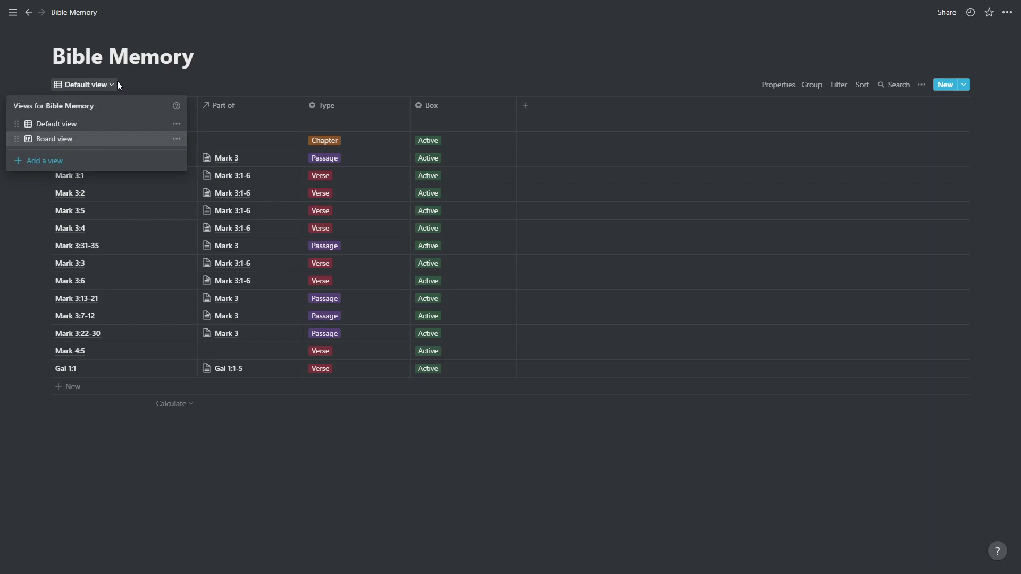
left_click(96, 139)
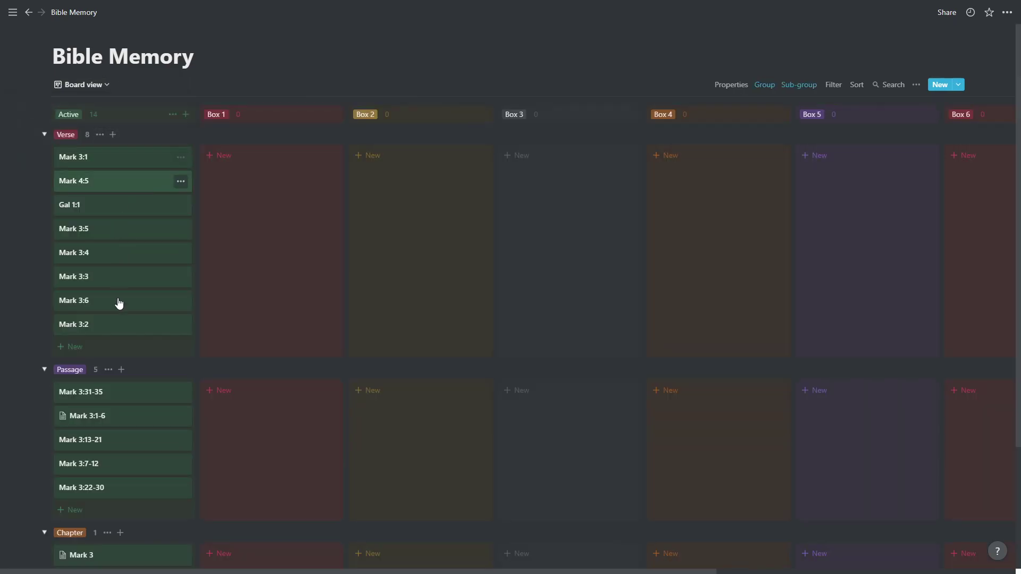
scroll(122, 472, "down", 1)
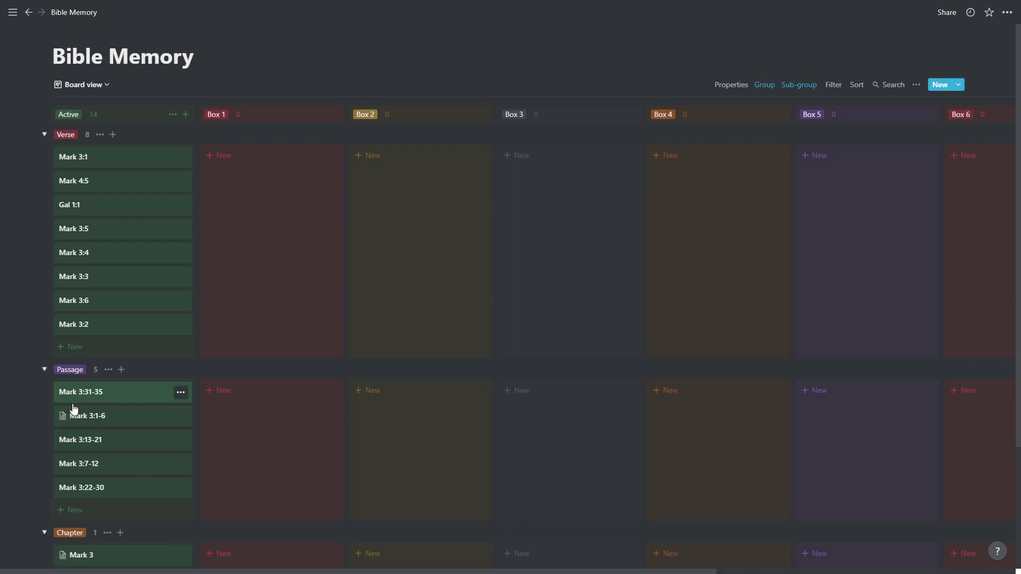
Apply the New Passage template to the Mark 3:7-12 card and close it.
left_click(73, 473)
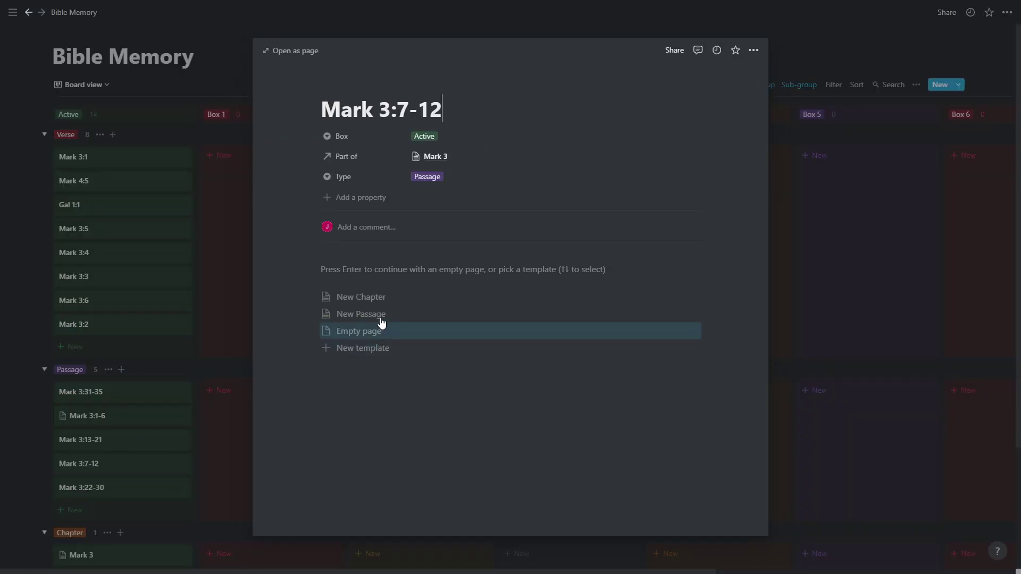
left_click(417, 315)
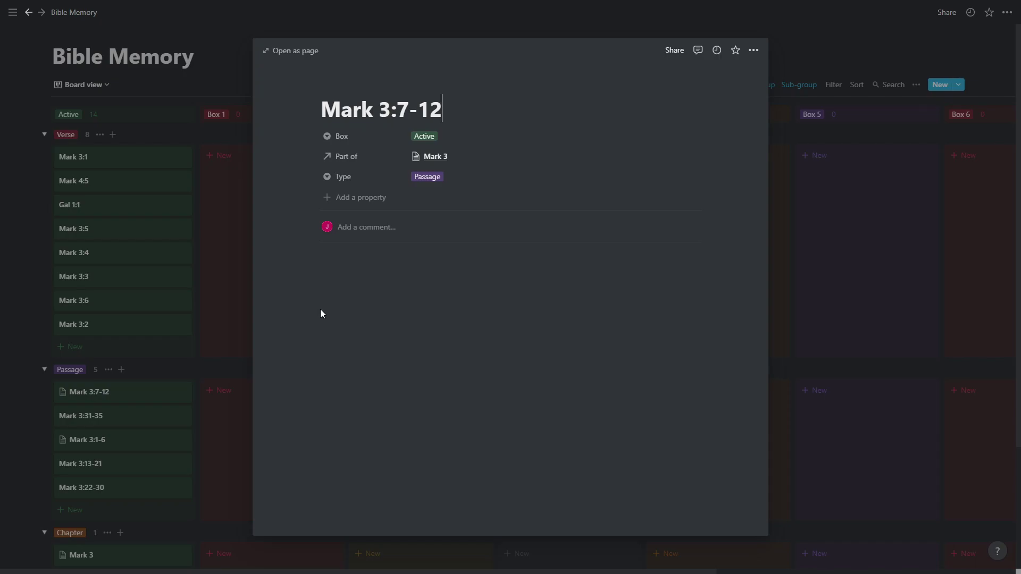
left_click(60, 394)
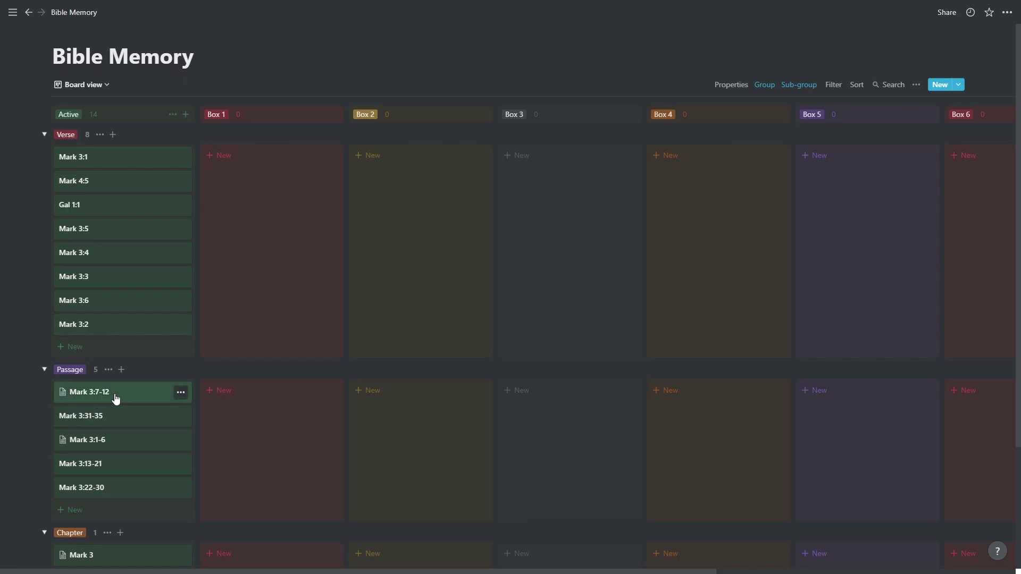